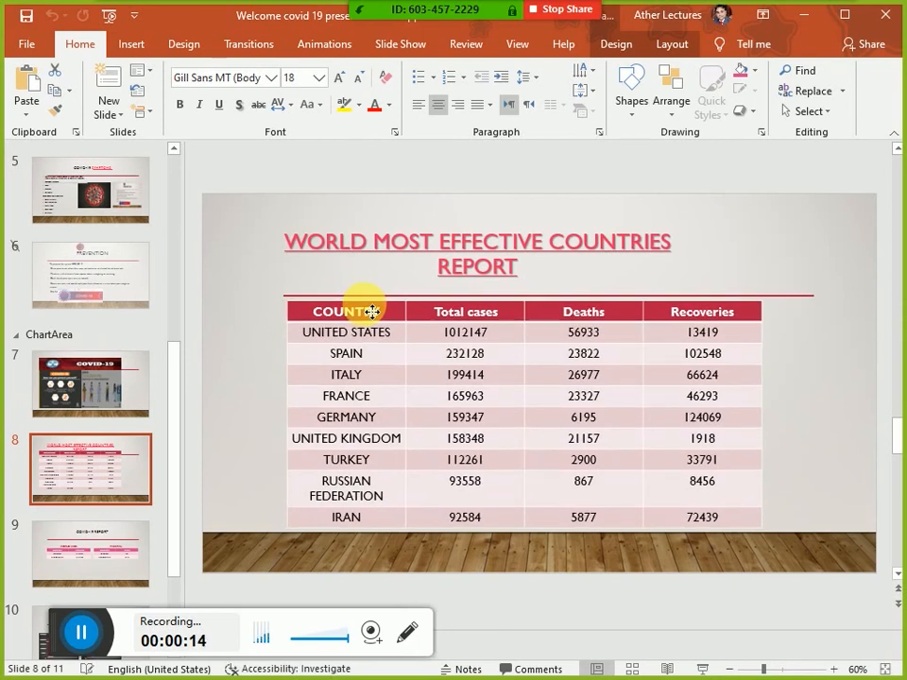
# Delete the country statistics table from the "World Most Effective Countries Report" slide.
pyautogui.moveTo(372, 312); pyautogui.dragTo(377, 315)
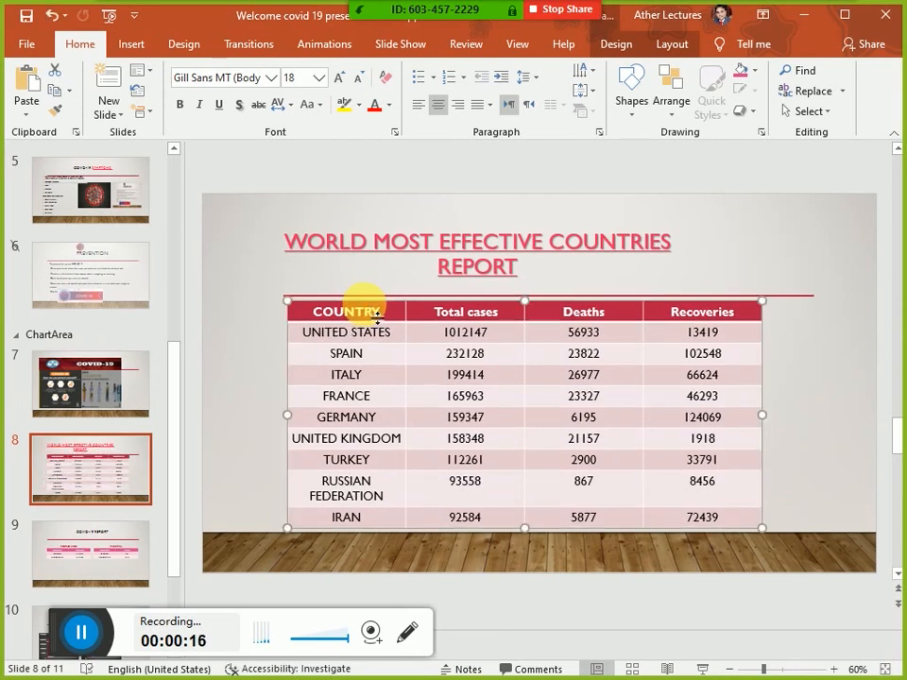
pyautogui.press('Delete')
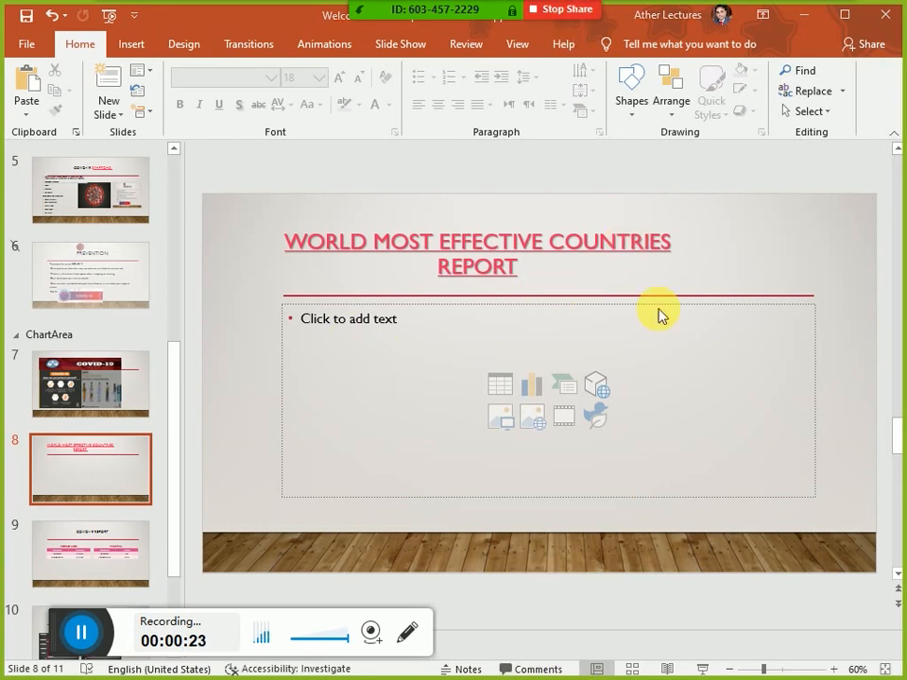
# Switch to the Chrome window showing the COVID-19 Health Advisory Platform website.
pyautogui.hotkey('alt', 'Tab')
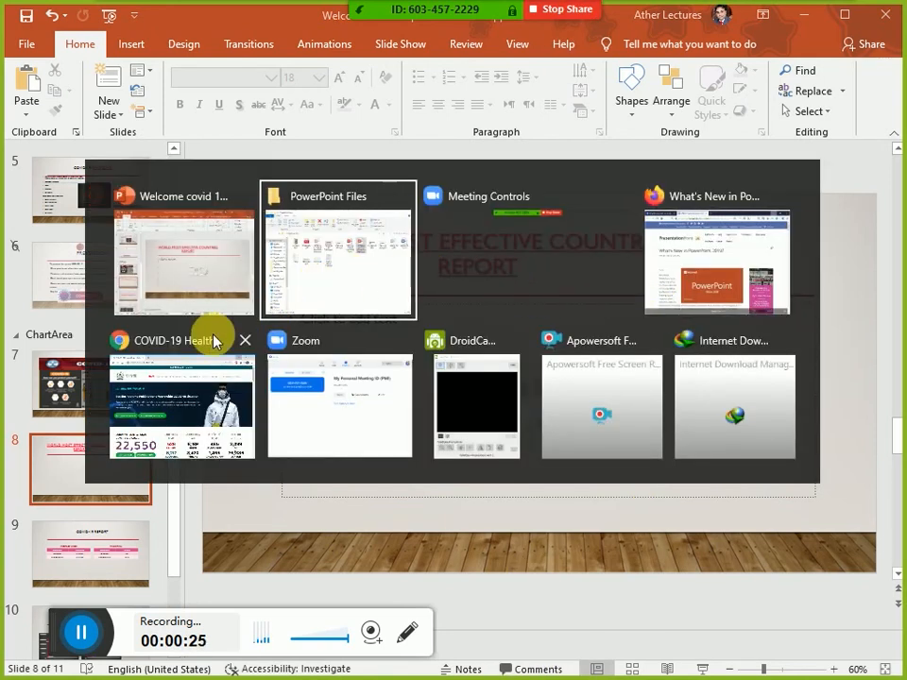
pyautogui.click(194, 416)
pyautogui.hotkey('alt', 'Tab')
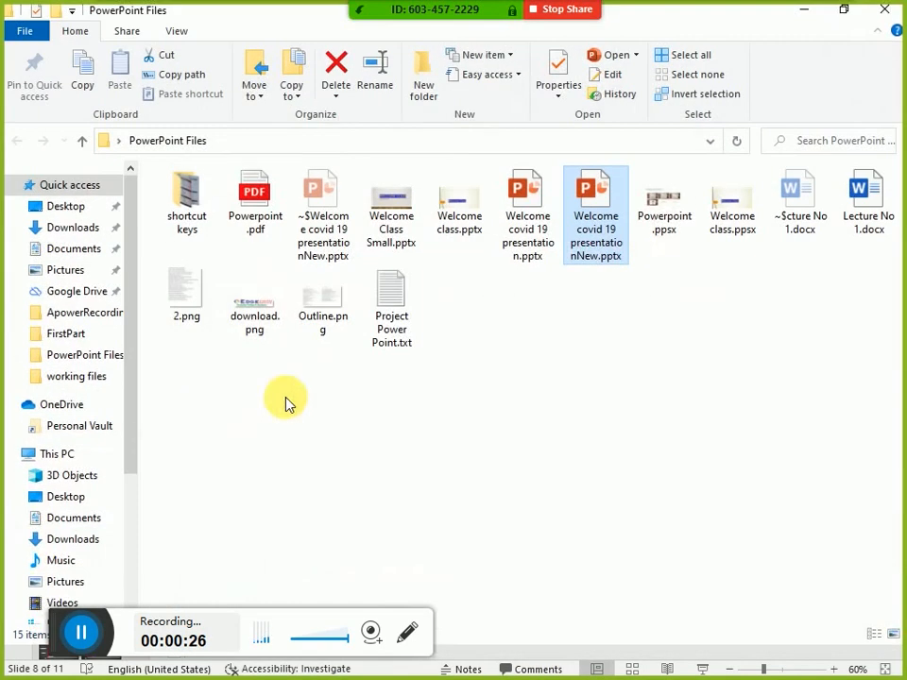
pyautogui.click(808, 14)
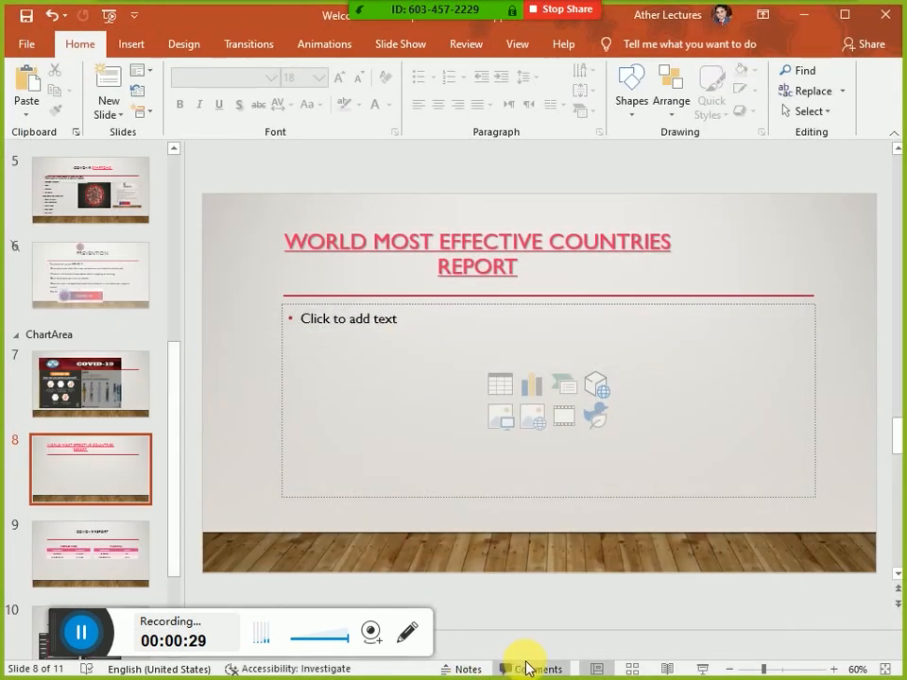
pyautogui.press('super')
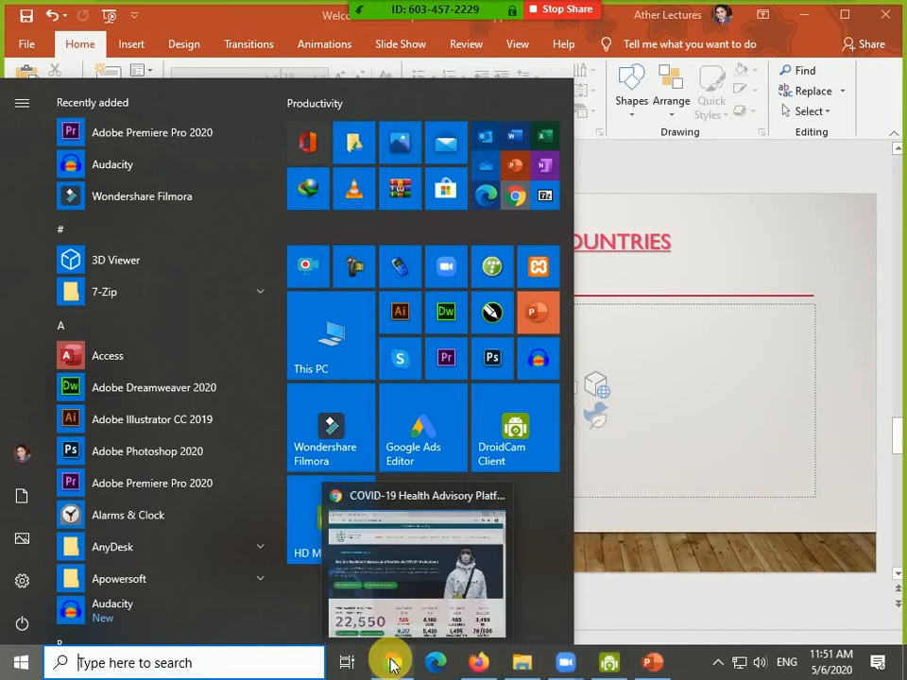
pyautogui.click(405, 606)
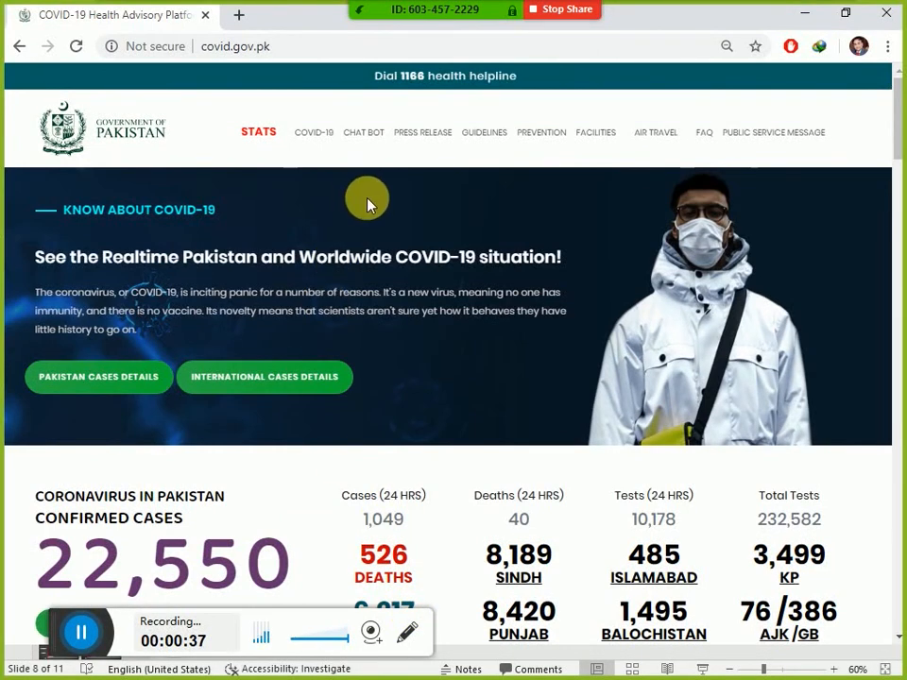
# Review the home page statistics and open the international and Pakistan cases details pages in new tabs.
pyautogui.scroll(-2, 370, 205)
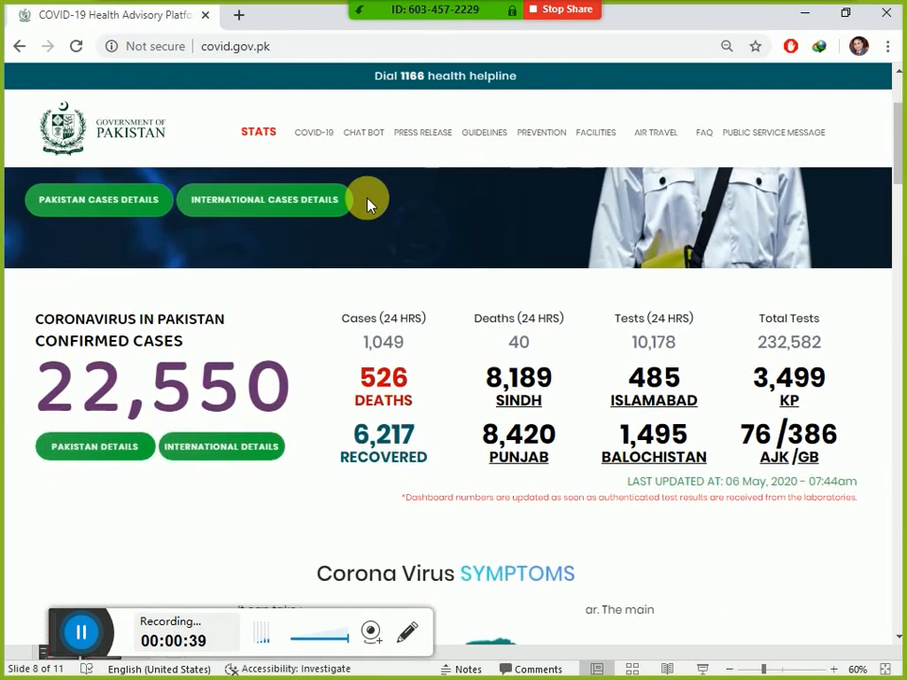
pyautogui.scroll(-1, 368, 205)
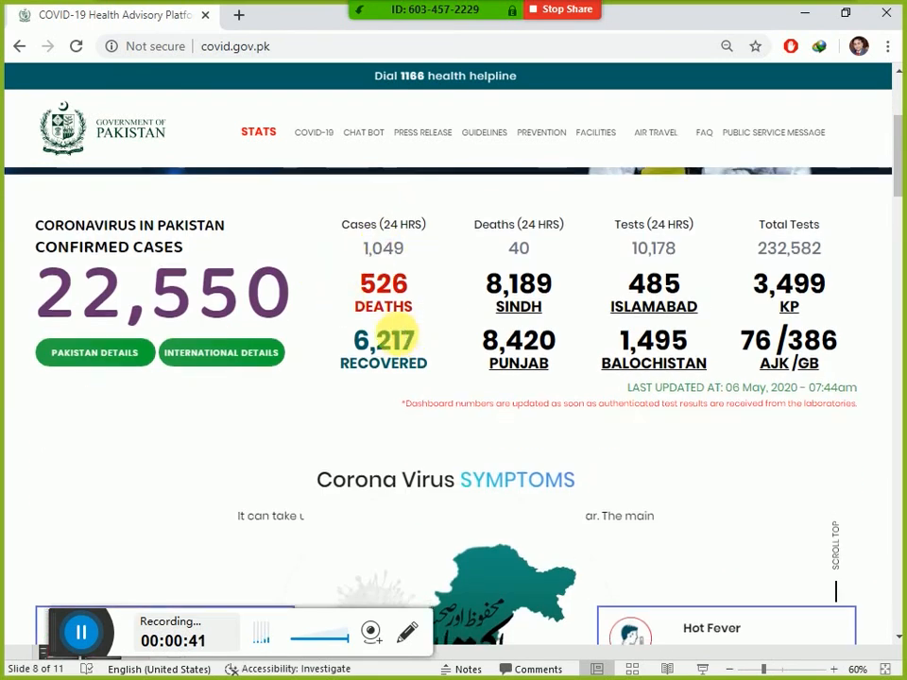
pyautogui.scroll(-3, 395, 338)
pyautogui.scroll(4, 405, 339)
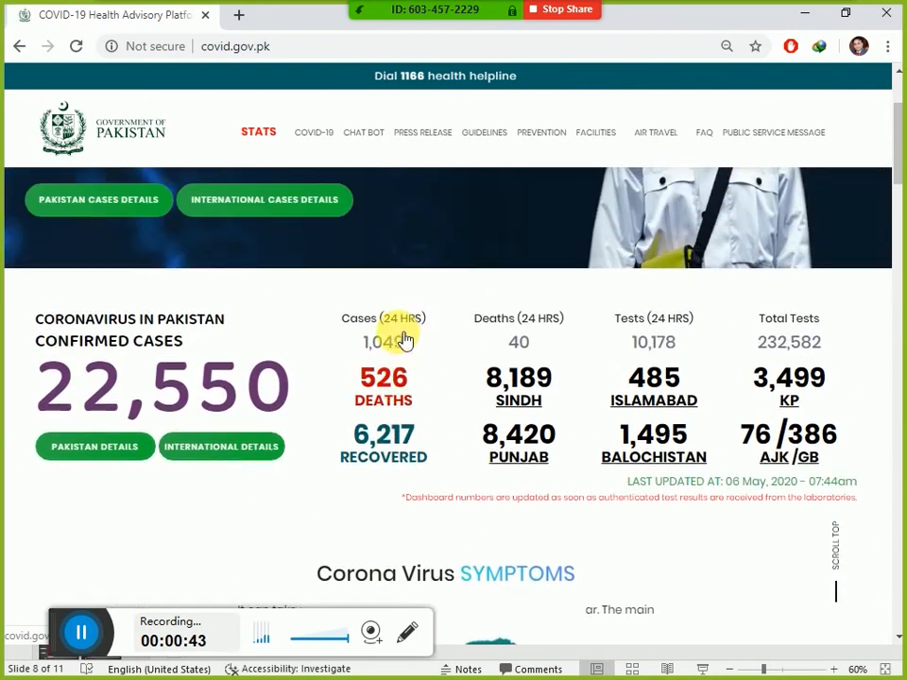
pyautogui.scroll(1, 405, 340)
pyautogui.scroll(1, 405, 339)
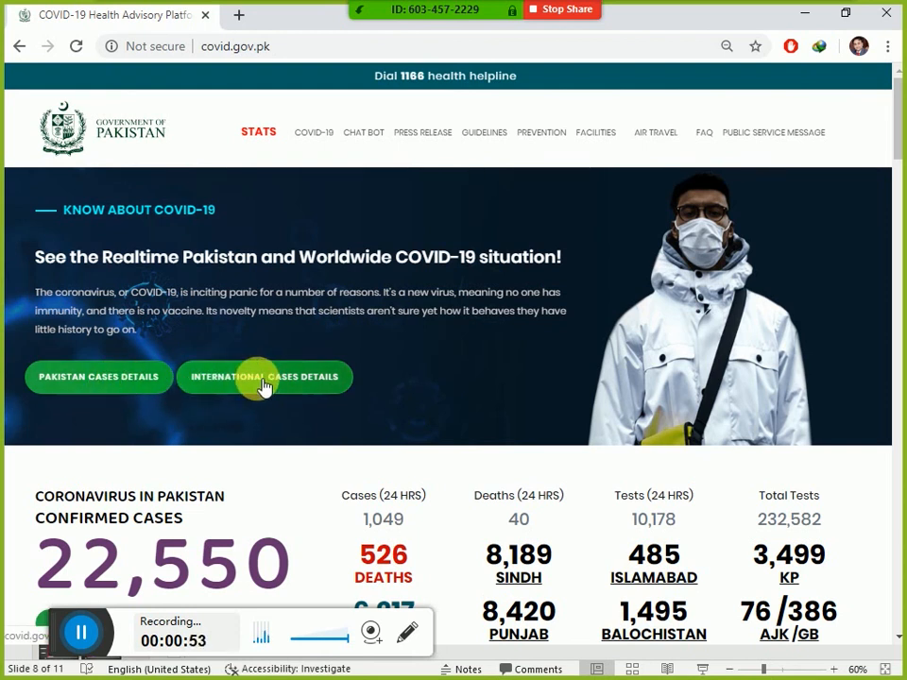
pyautogui.click(225, 387)
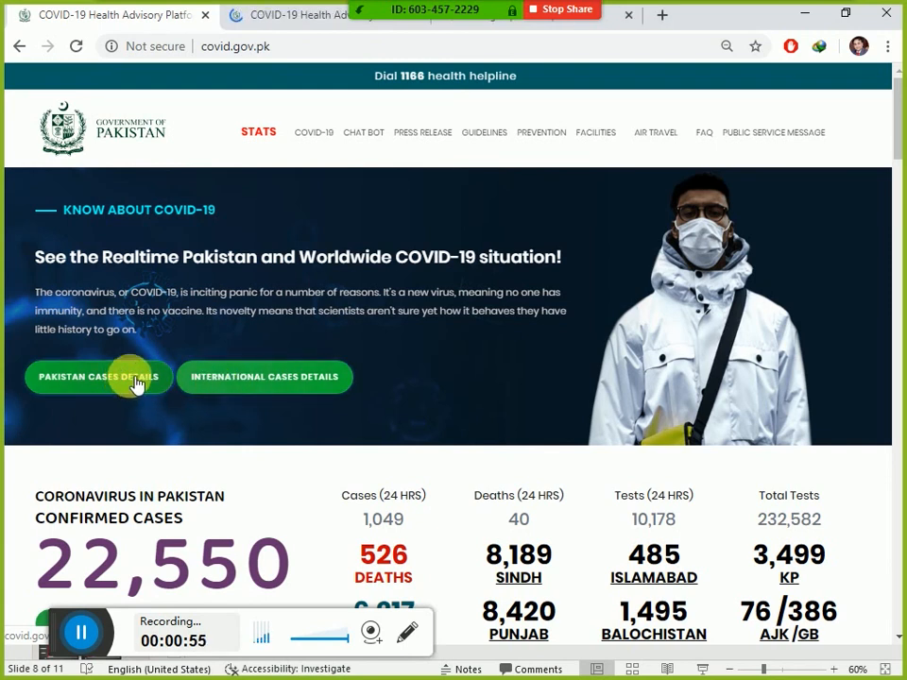
# Turn the browser into a wider floating window over the presentation and bring up the international cases details table.
pyautogui.click(846, 13)
pyautogui.moveTo(300, 147); pyautogui.dragTo(439, 94)
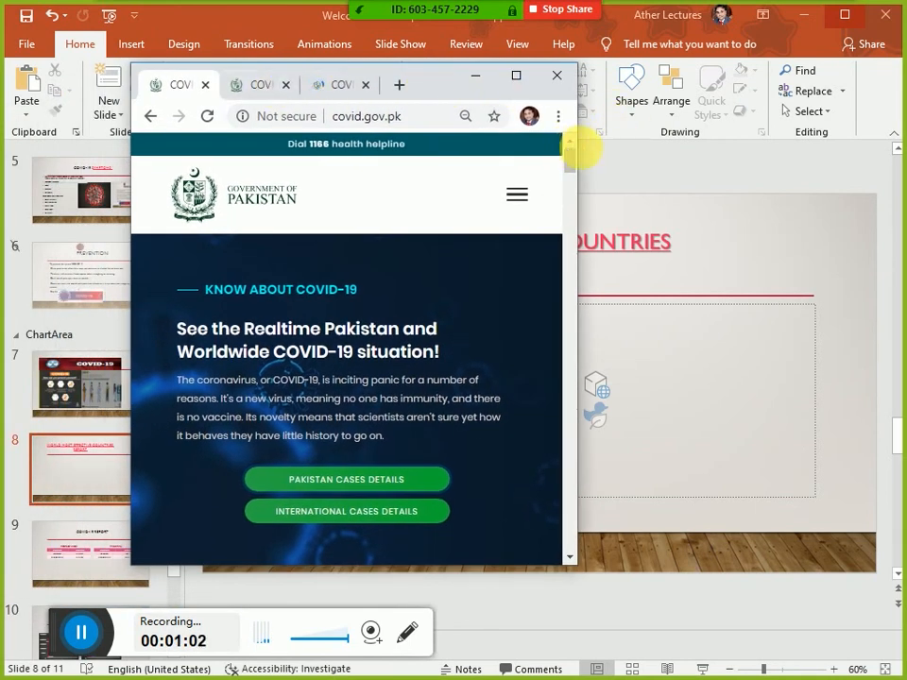
pyautogui.moveTo(590, 151); pyautogui.dragTo(871, 147)
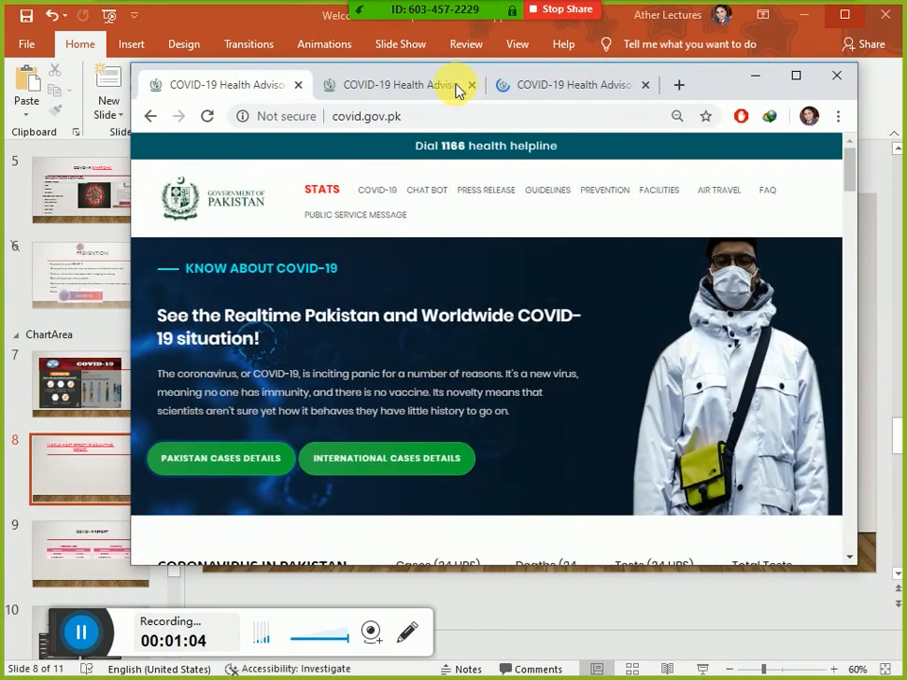
pyautogui.click(416, 85)
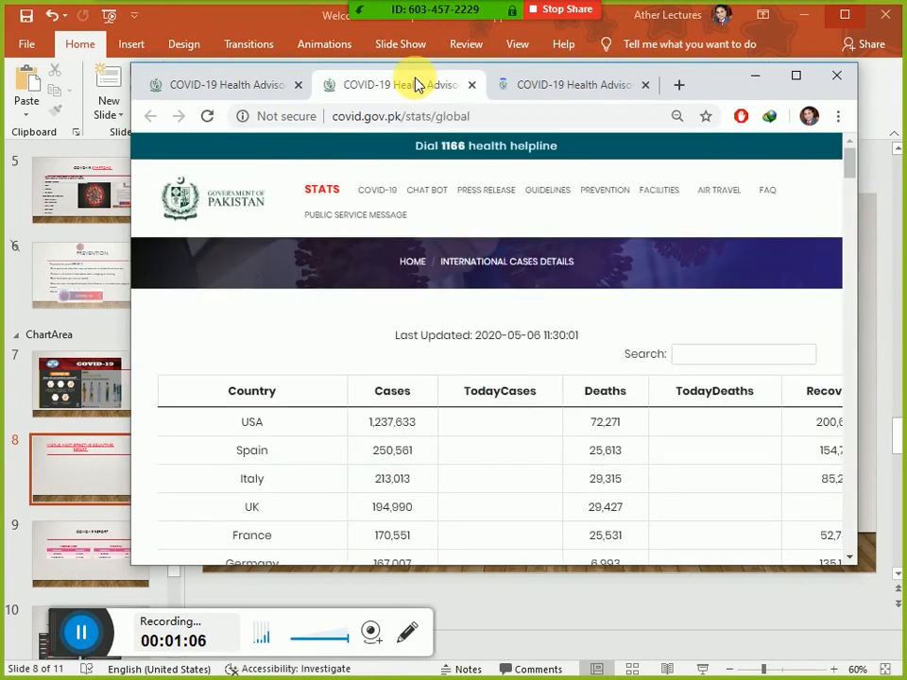
pyautogui.scroll(-2, 526, 406)
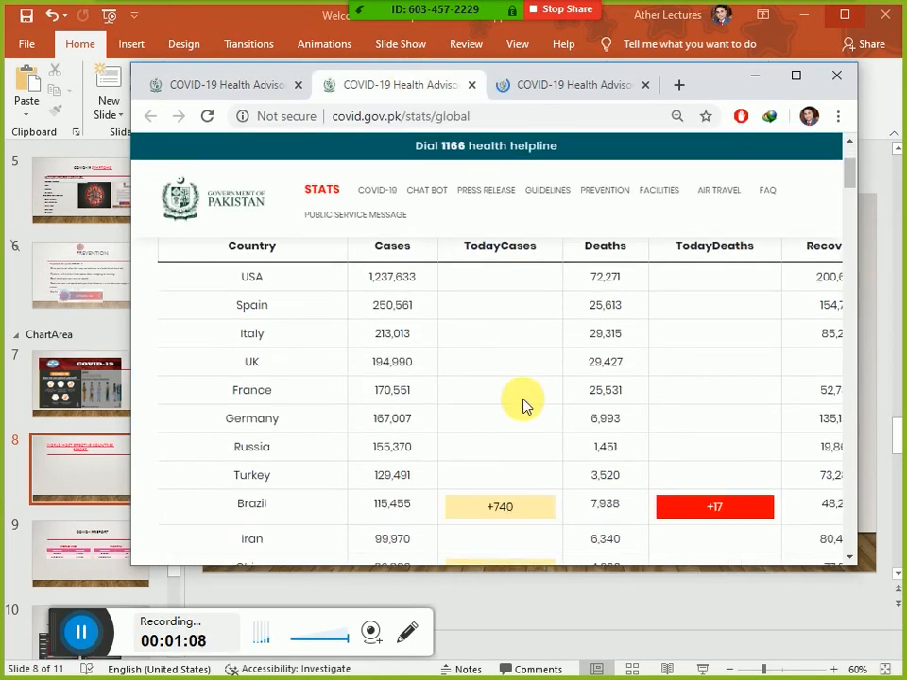
pyautogui.scroll(3, 526, 407)
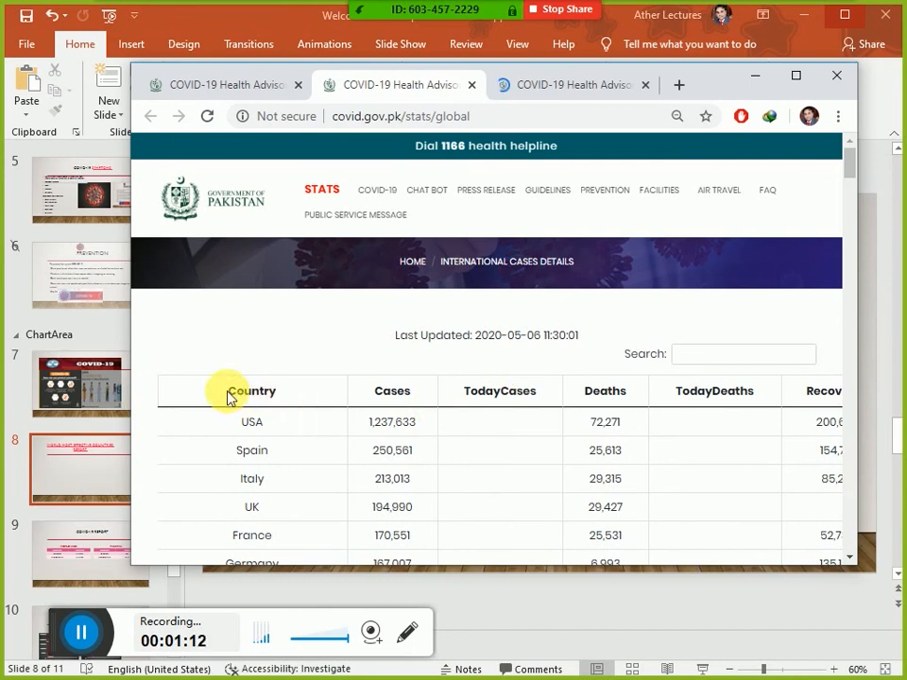
# Select the international cases table from the Country header through the whole Total row and copy it, with the browser maximized.
pyautogui.moveTo(241, 395); pyautogui.dragTo(605, 508)
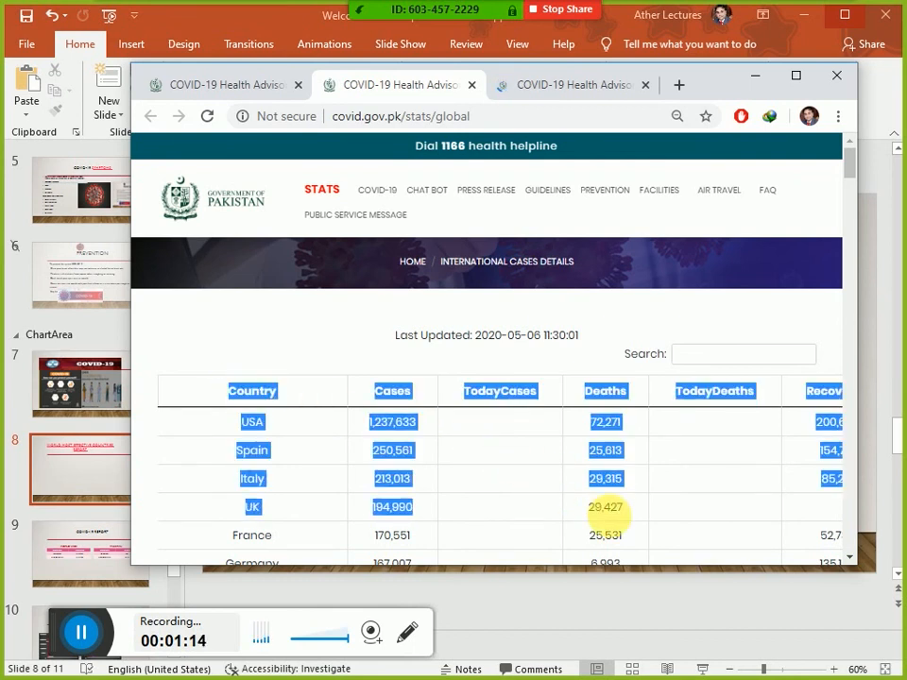
pyautogui.moveTo(662, 546); pyautogui.dragTo(846, 267)
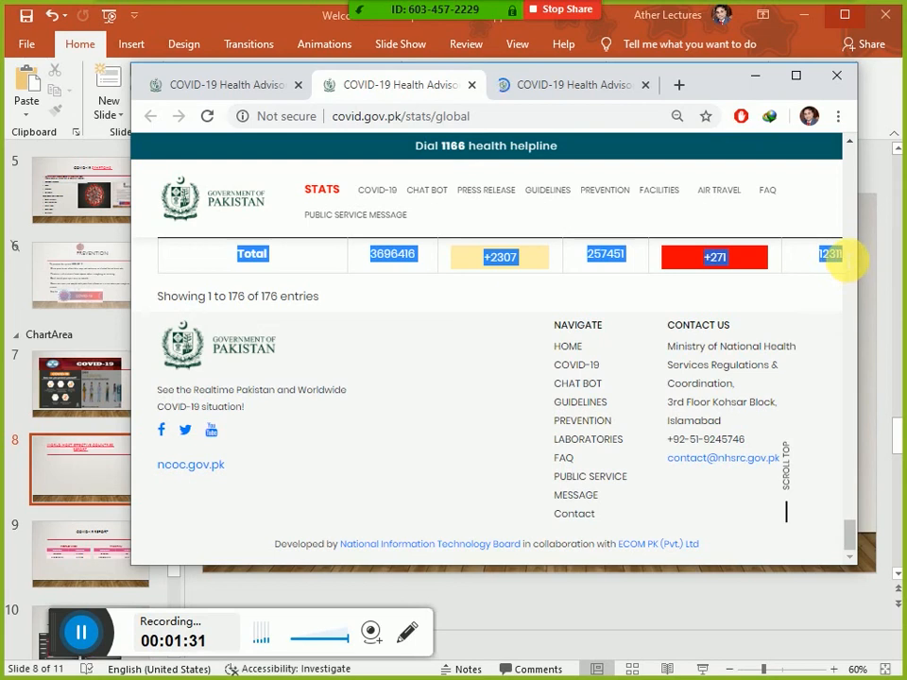
pyautogui.click(796, 76)
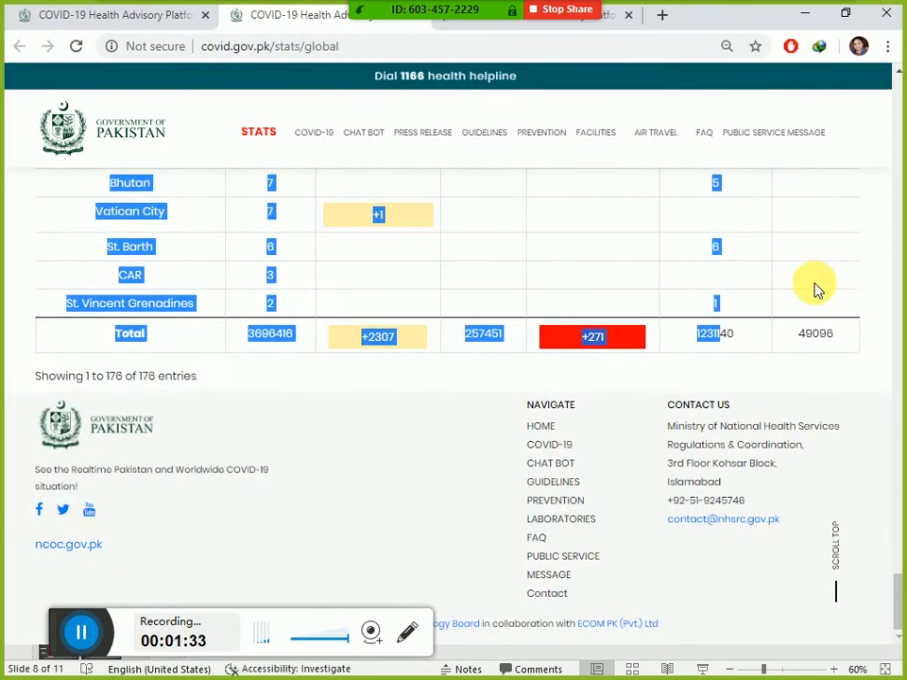
pyautogui.keyDown('shift'); pyautogui.click(851, 345); pyautogui.keyUp('shift')
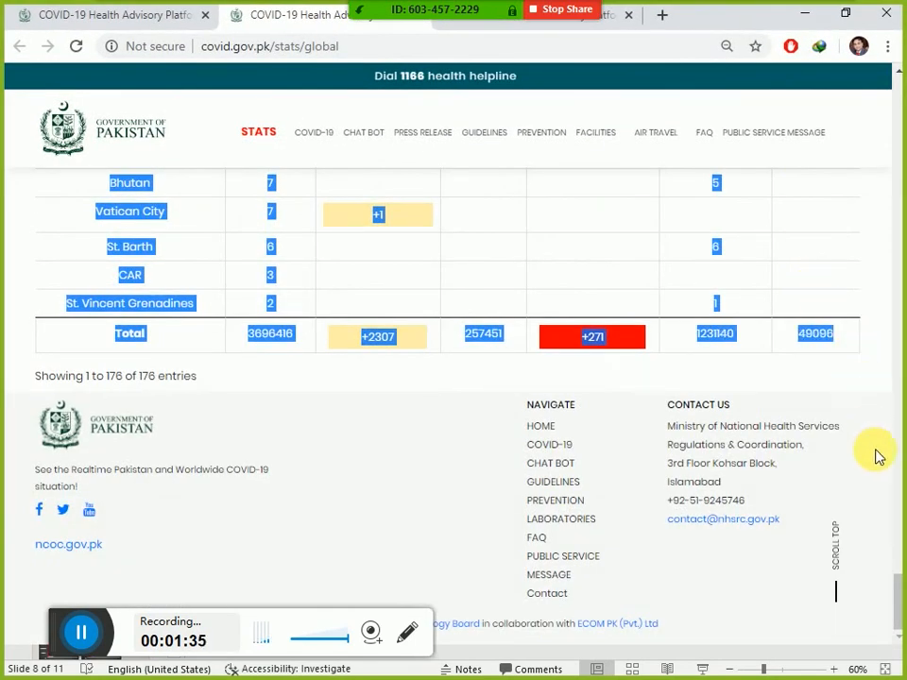
pyautogui.scroll(3, 883, 462)
pyautogui.scroll(-3, 882, 461)
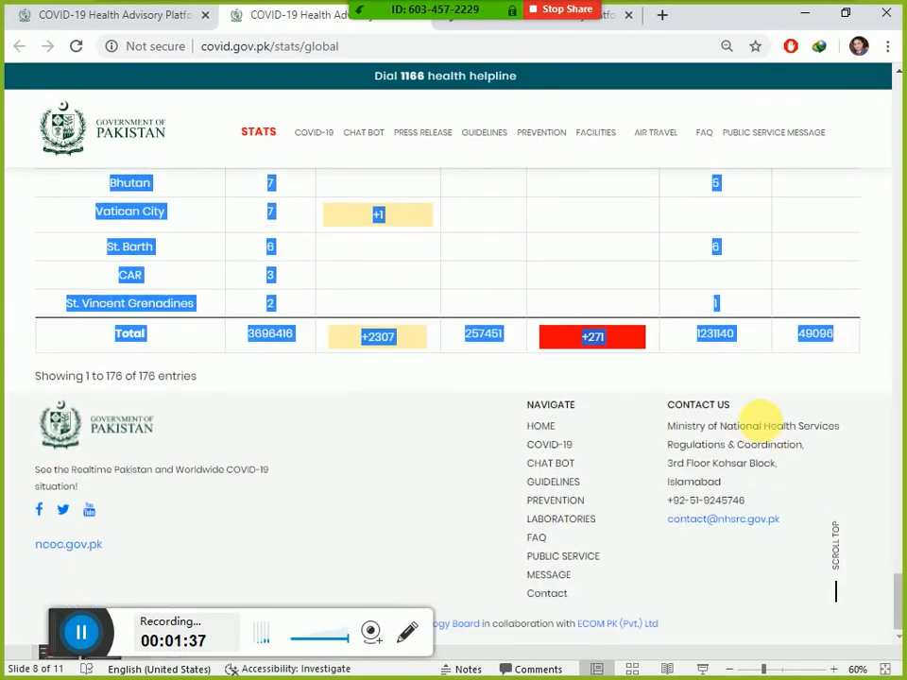
pyautogui.rightClick(605, 345)
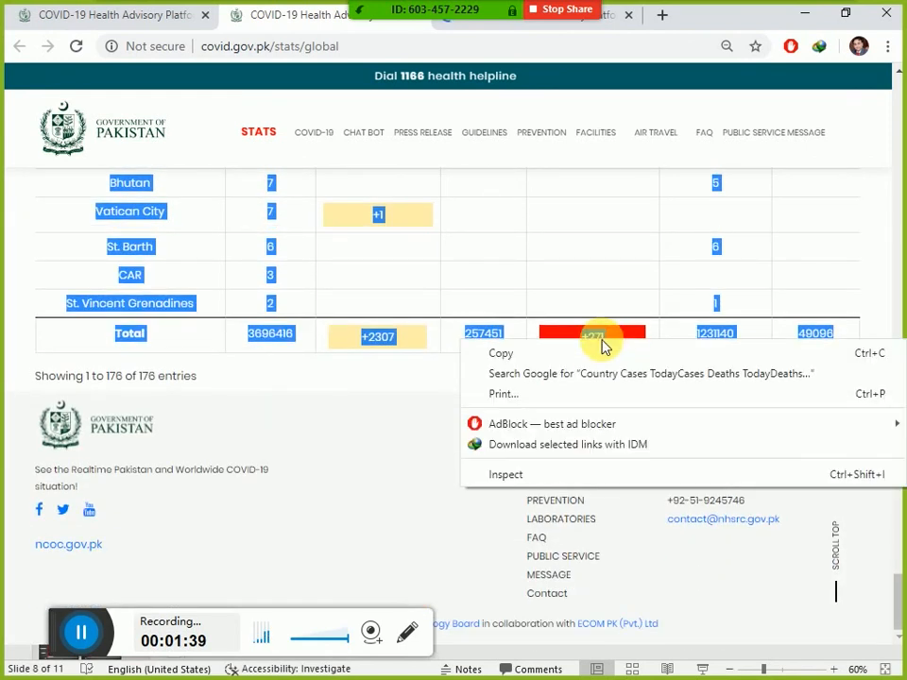
pyautogui.click(542, 355)
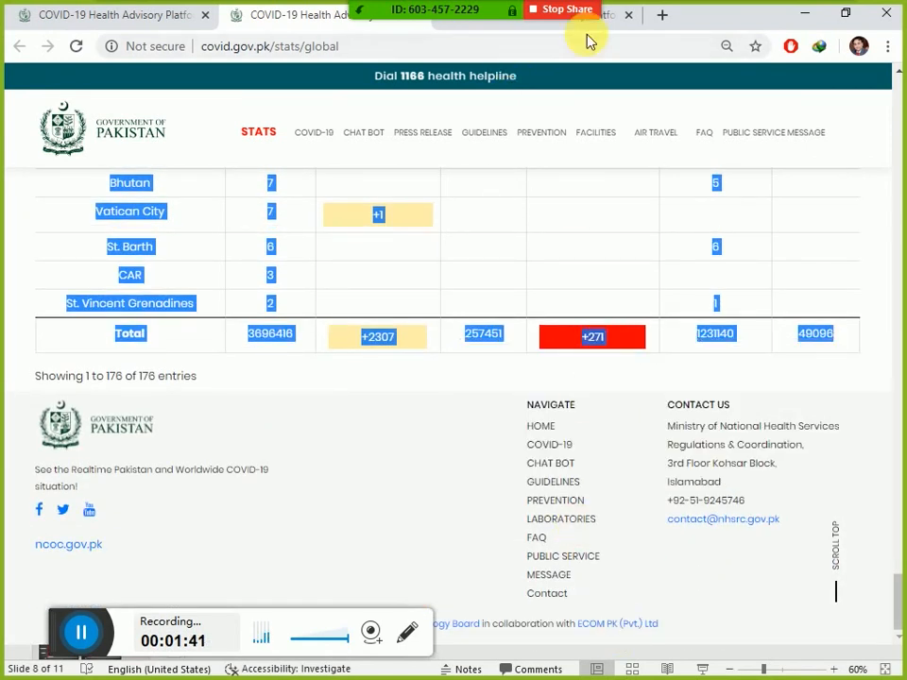
# Switch back to PowerPoint and insert a Clustered Column chart in the slide's empty content placeholder.
pyautogui.hotkey('alt', 'Tab')
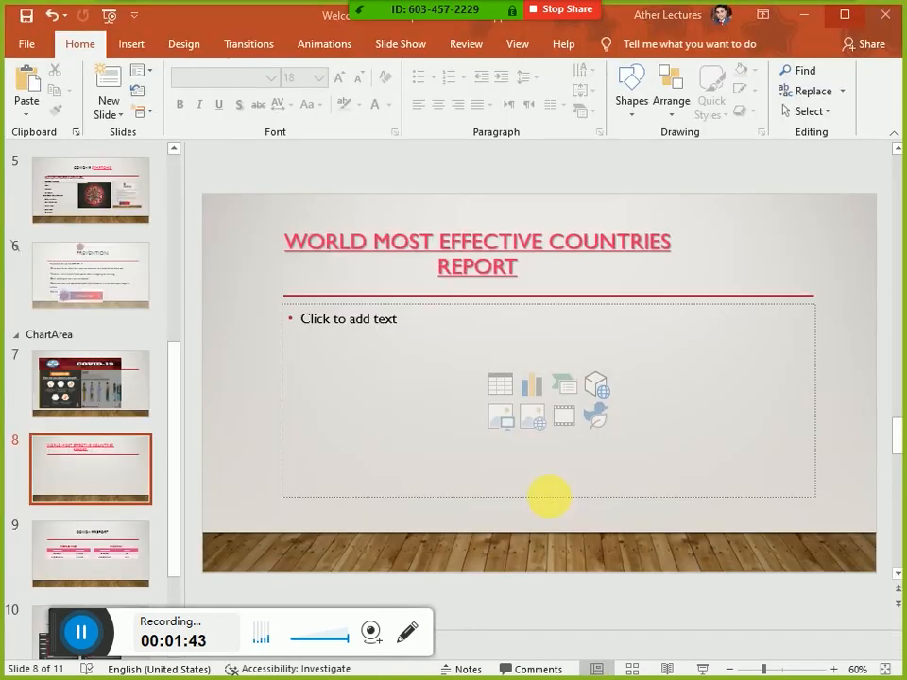
pyautogui.click(532, 388)
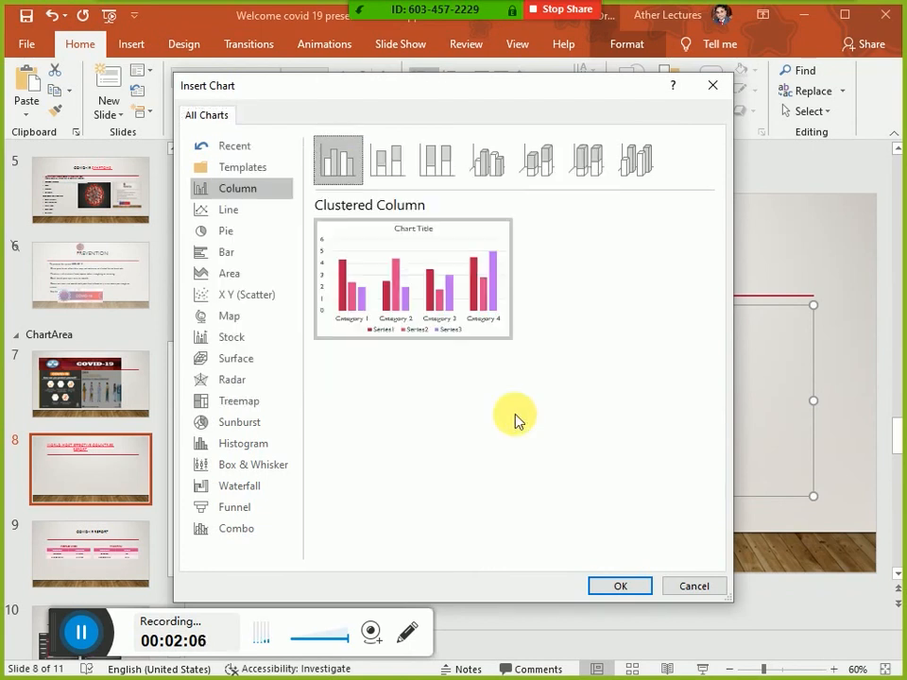
pyautogui.click(636, 590)
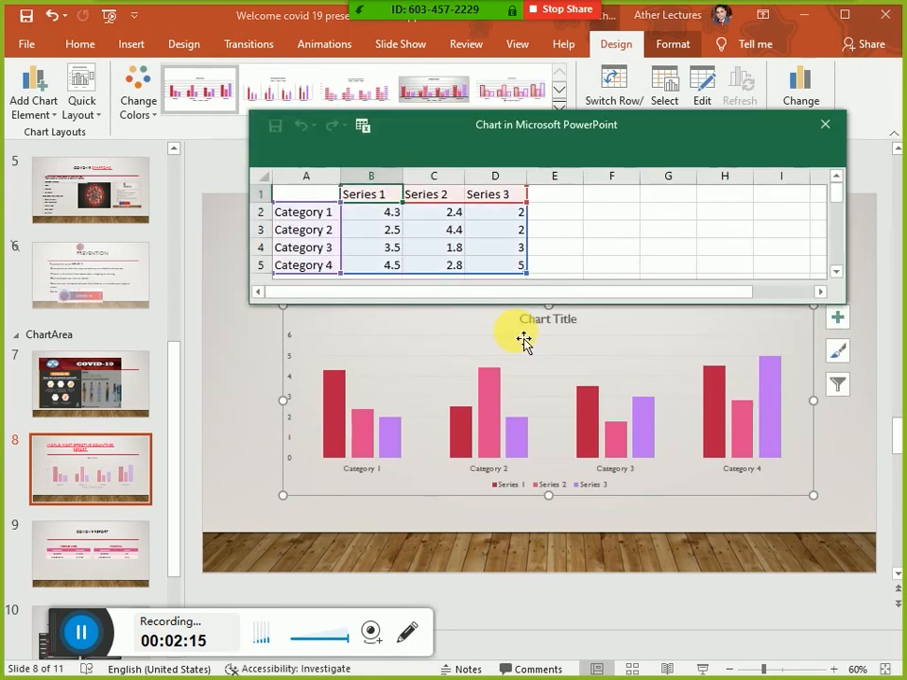
# Enlarge the chart's data sheet and paste the copied international cases table over the sample data, starting at cell A1.
pyautogui.moveTo(641, 129); pyautogui.dragTo(476, 70)
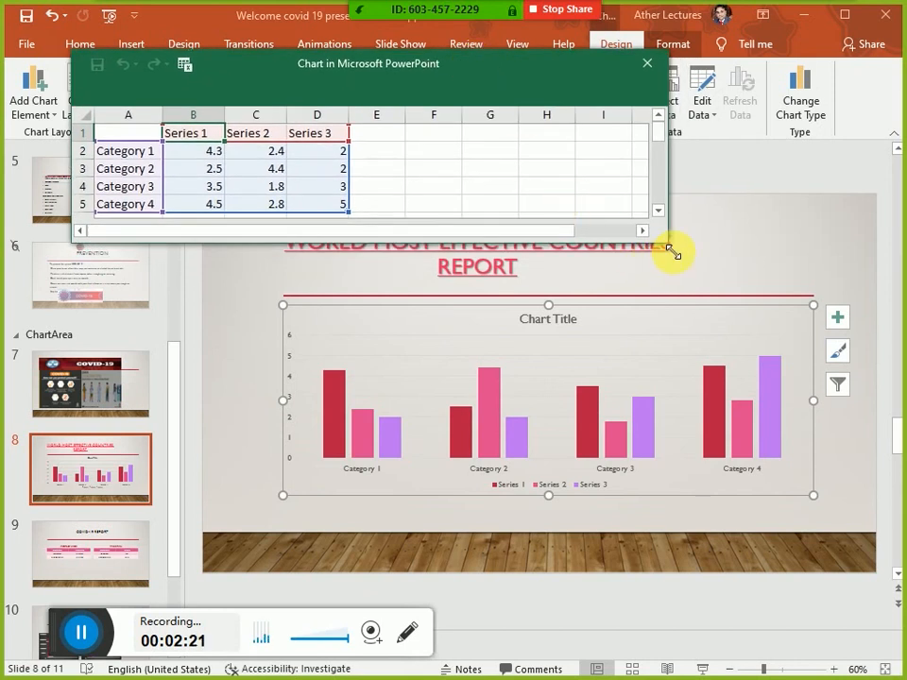
pyautogui.moveTo(673, 254); pyautogui.dragTo(839, 577)
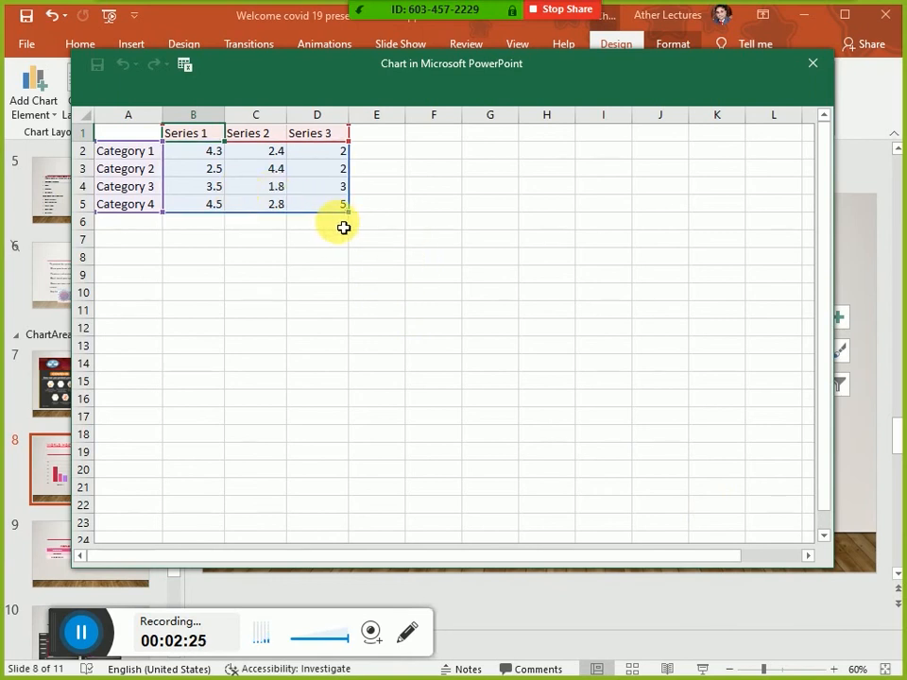
pyautogui.moveTo(129, 138); pyautogui.dragTo(721, 522)
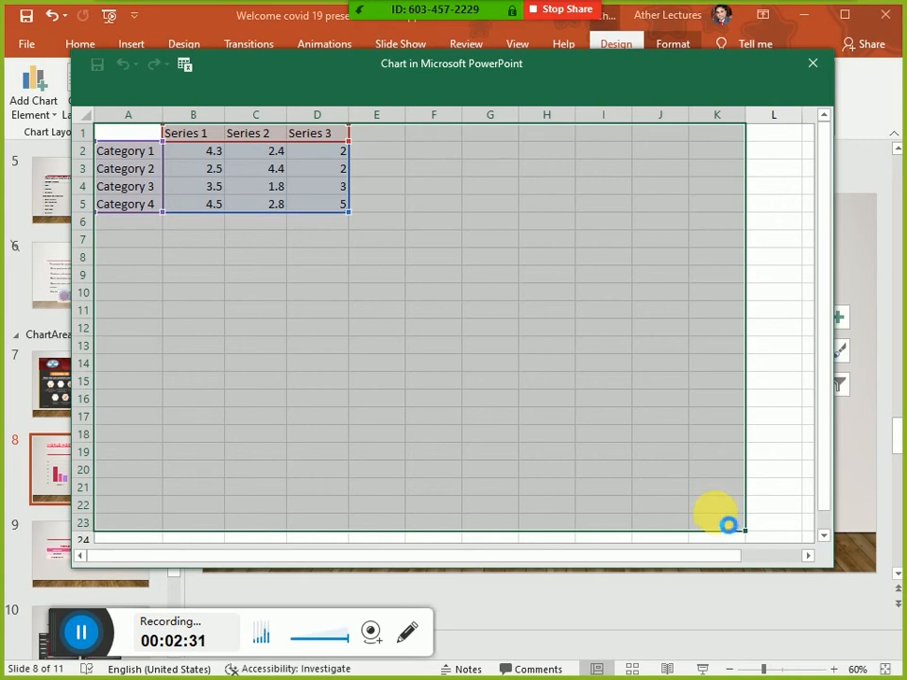
pyautogui.hotkey('ctrl', 'v')
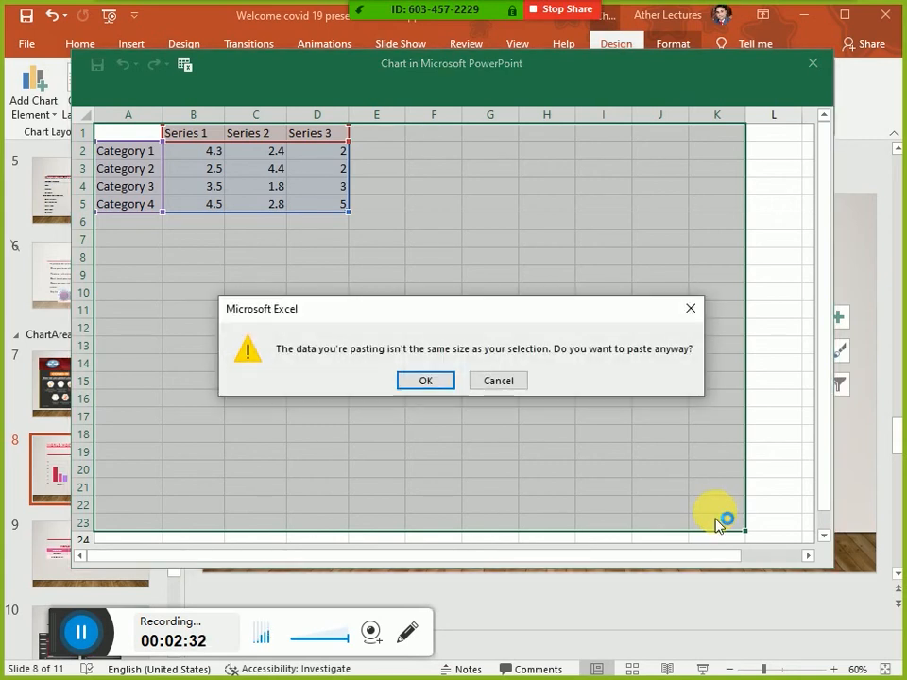
pyautogui.click(422, 382)
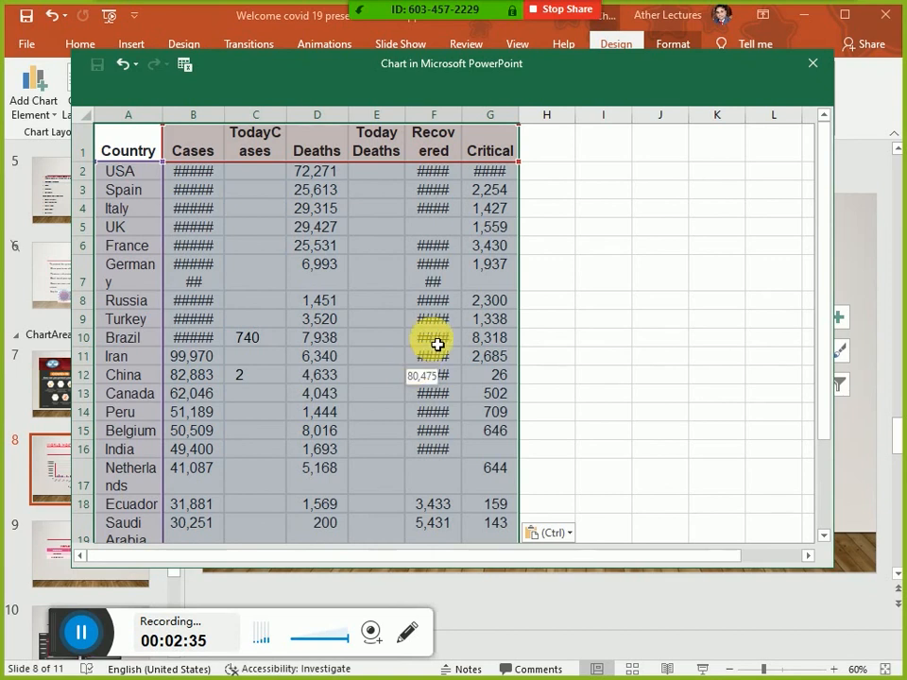
# Auto-fit the widths of the pasted chart data columns from Cases through Critical.
pyautogui.click(504, 127)
pyautogui.moveTo(505, 128); pyautogui.dragTo(161, 126)
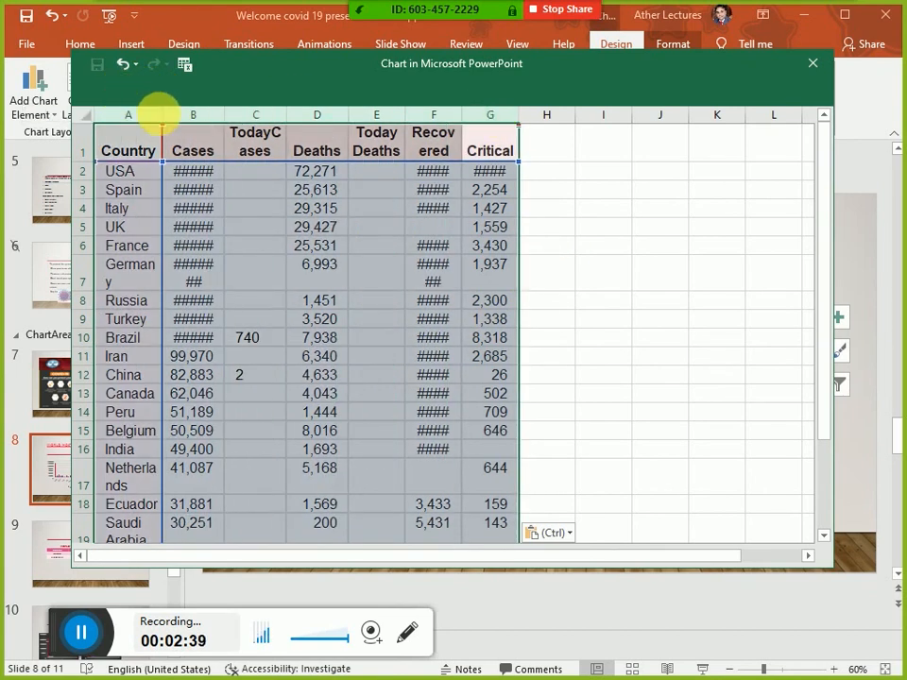
pyautogui.doubleClick(166, 123)
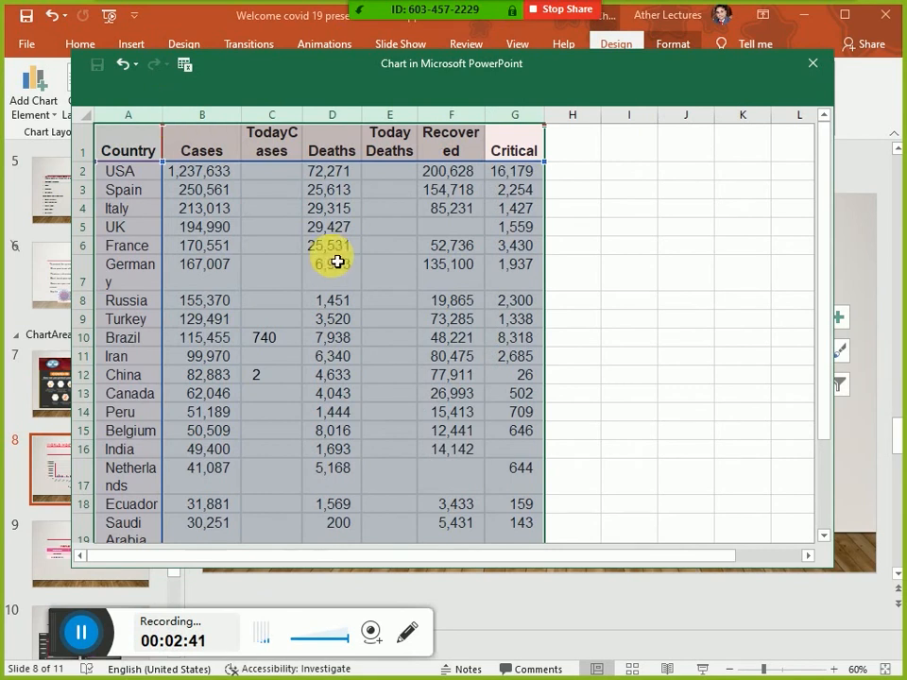
pyautogui.click(357, 304)
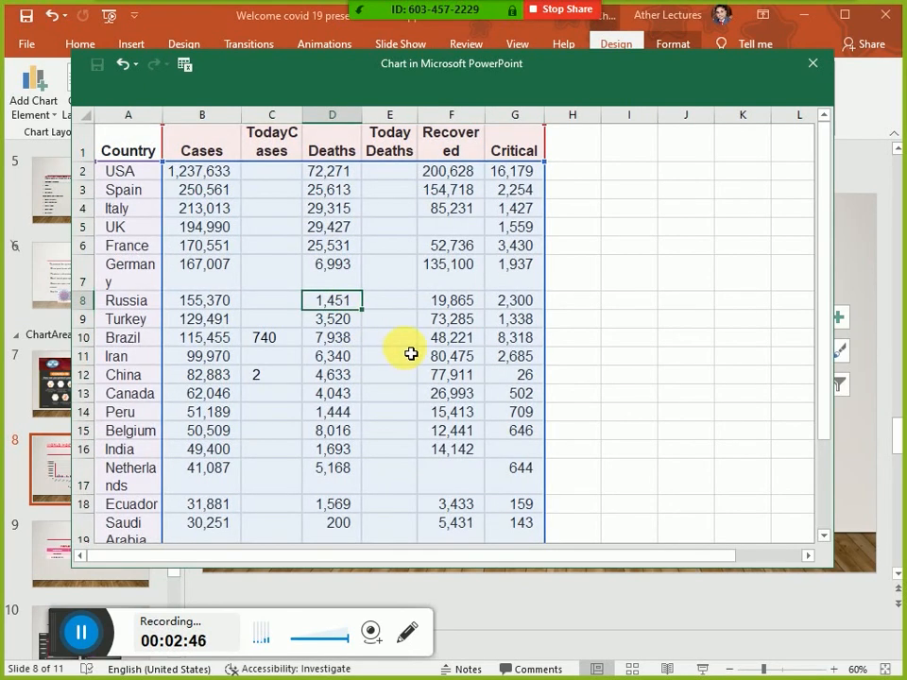
# Widen the Cases through Critical columns of the chart data sheet to one equal width.
pyautogui.click(187, 176)
pyautogui.click(274, 176)
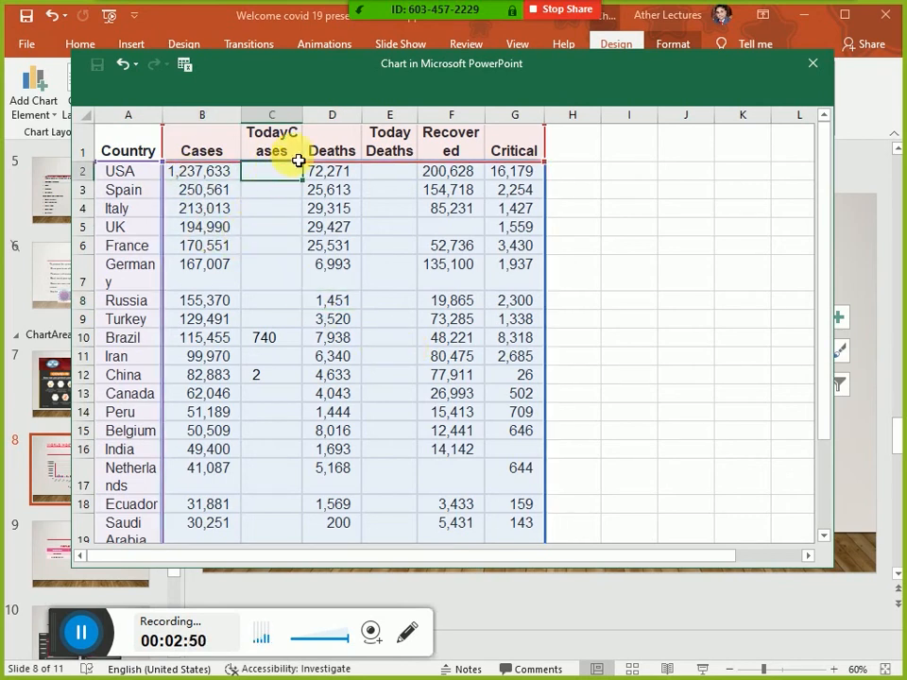
pyautogui.moveTo(165, 130)
pyautogui.mouseDown()
pyautogui.moveTo(182, 121)
pyautogui.moveTo(530, 122)
pyautogui.mouseUp()
pyautogui.moveTo(243, 122)
pyautogui.mouseDown()
pyautogui.moveTo(279, 122)
pyautogui.moveTo(259, 122)
pyautogui.mouseUp()
pyautogui.moveTo(291, 211); pyautogui.dragTo(293, 213)
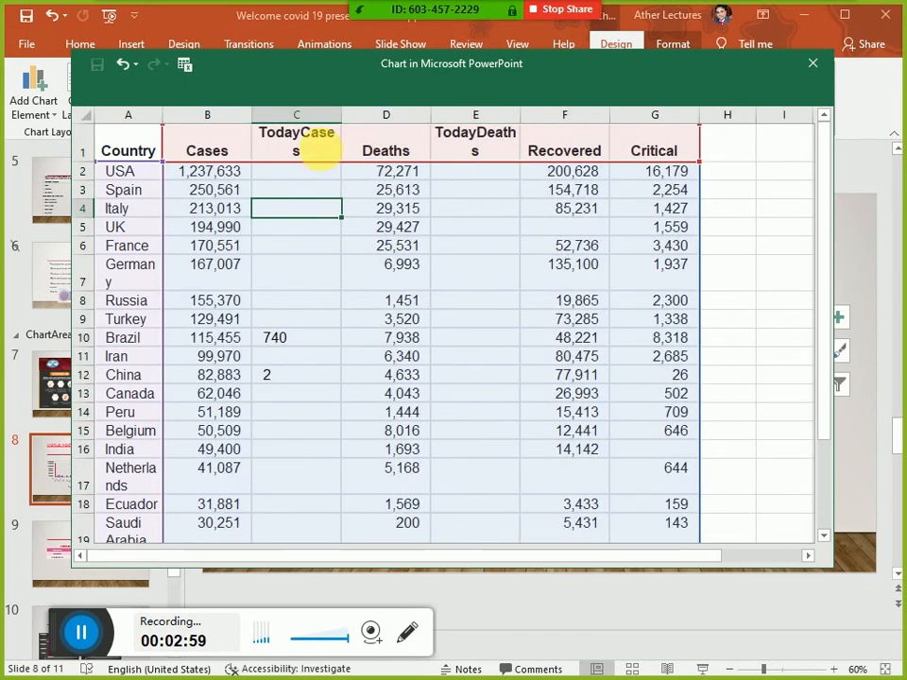
# Delete the TodayCases and TodayDeaths columns from the chart data sheet.
pyautogui.click(297, 115)
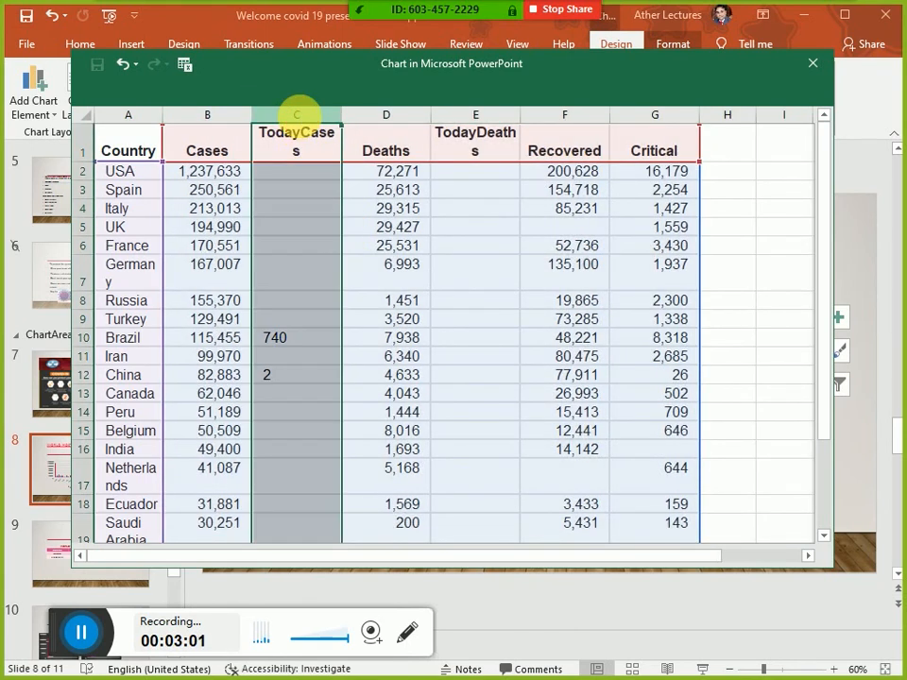
pyautogui.rightClick(301, 123)
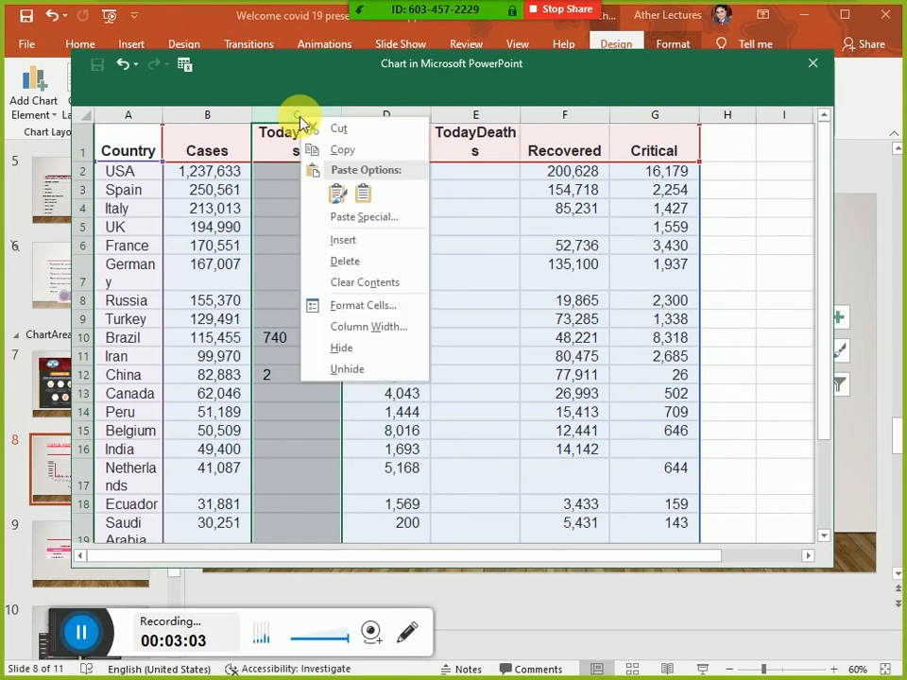
pyautogui.click(381, 325)
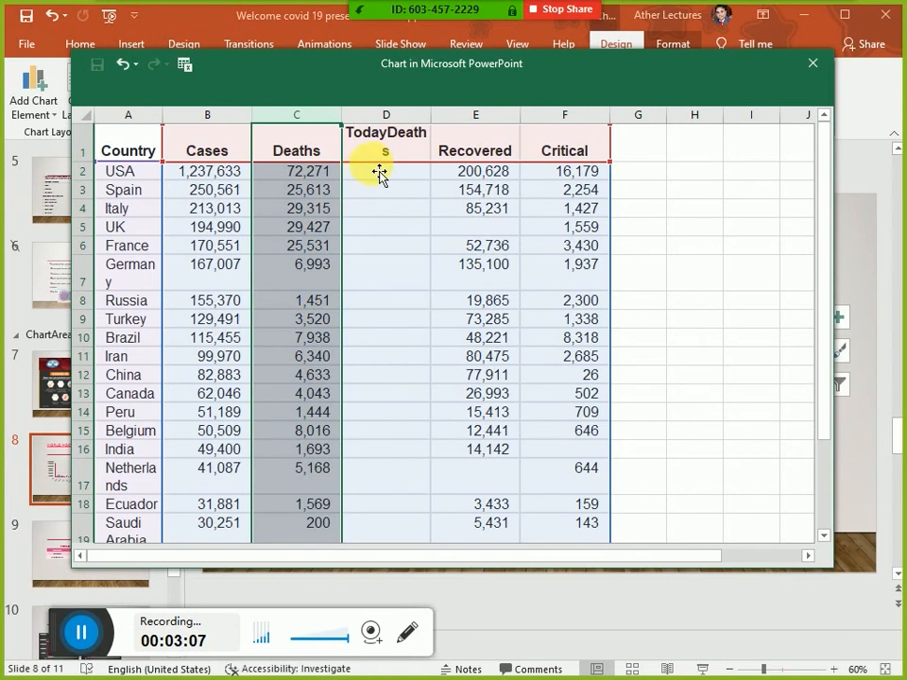
pyautogui.click(419, 121)
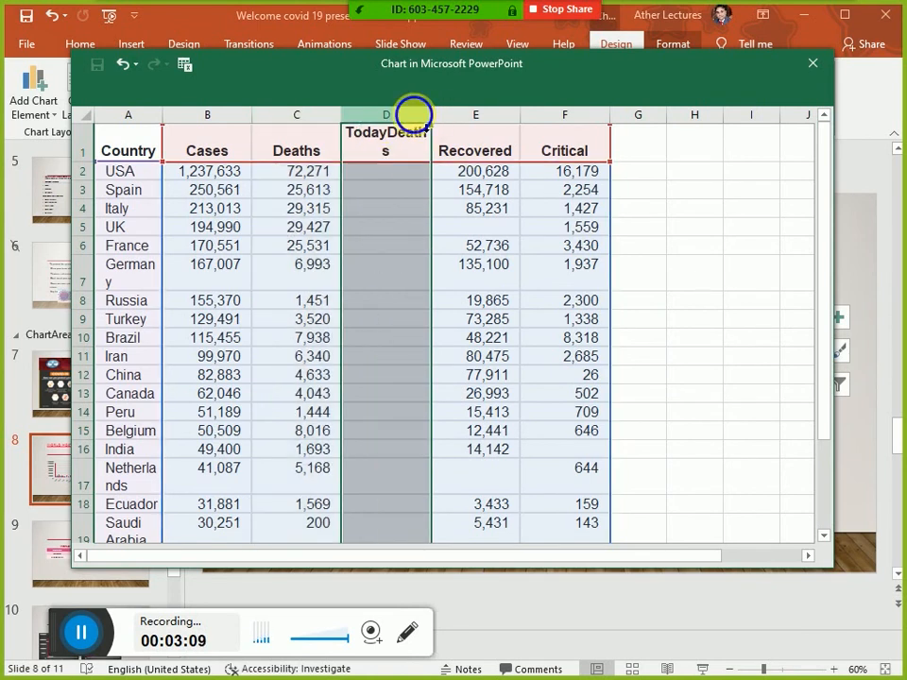
pyautogui.rightClick(415, 119)
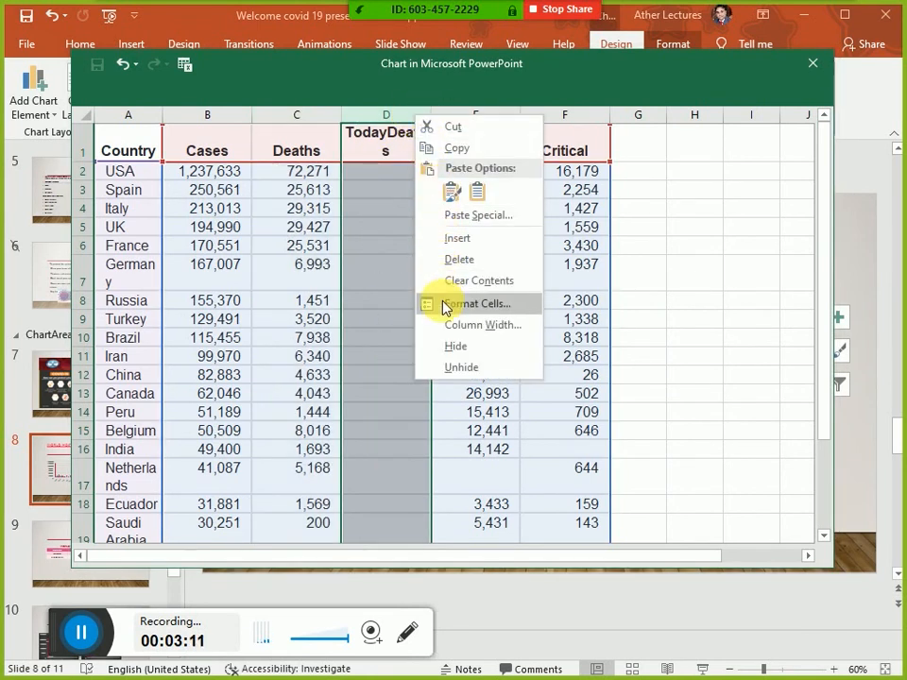
pyautogui.click(461, 262)
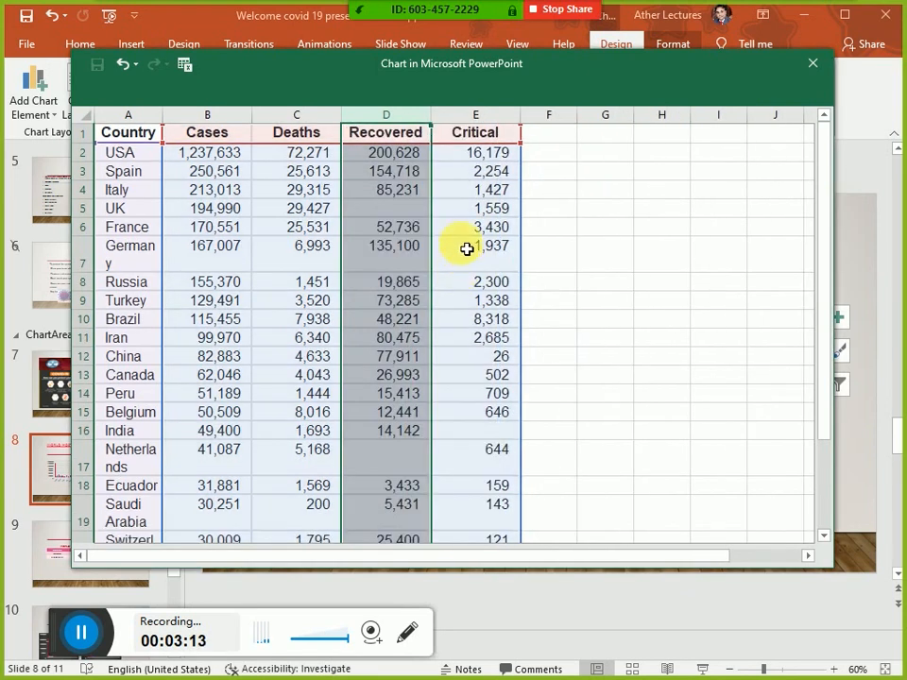
# Delete the Critical column from the chart data and slightly widen the Country column so Germany fits on one line.
pyautogui.click(490, 138)
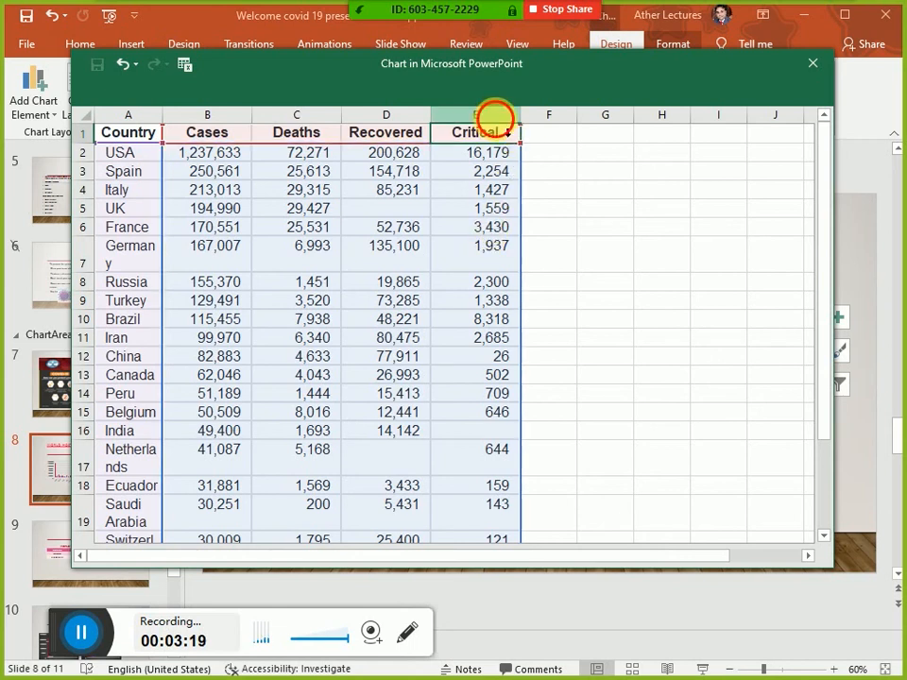
pyautogui.rightClick(495, 118)
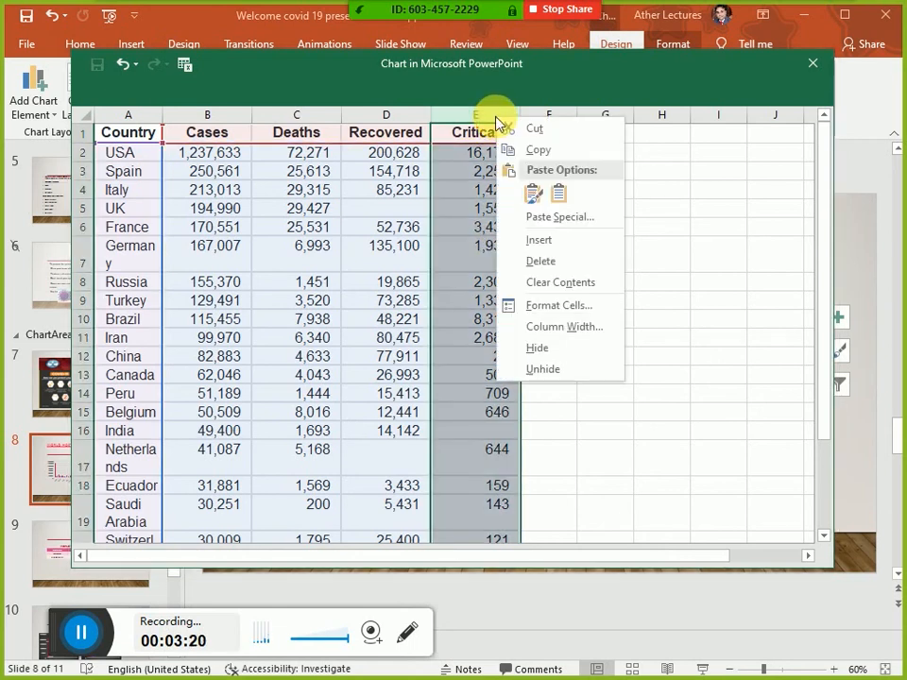
pyautogui.click(551, 271)
pyautogui.click(296, 356)
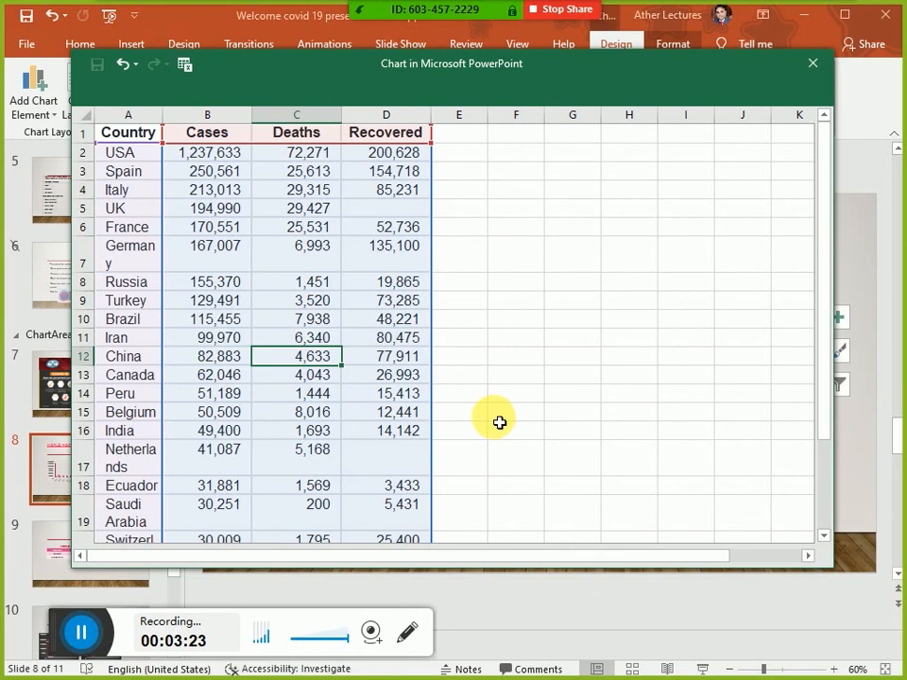
pyautogui.click(170, 126)
pyautogui.moveTo(170, 125); pyautogui.dragTo(177, 124)
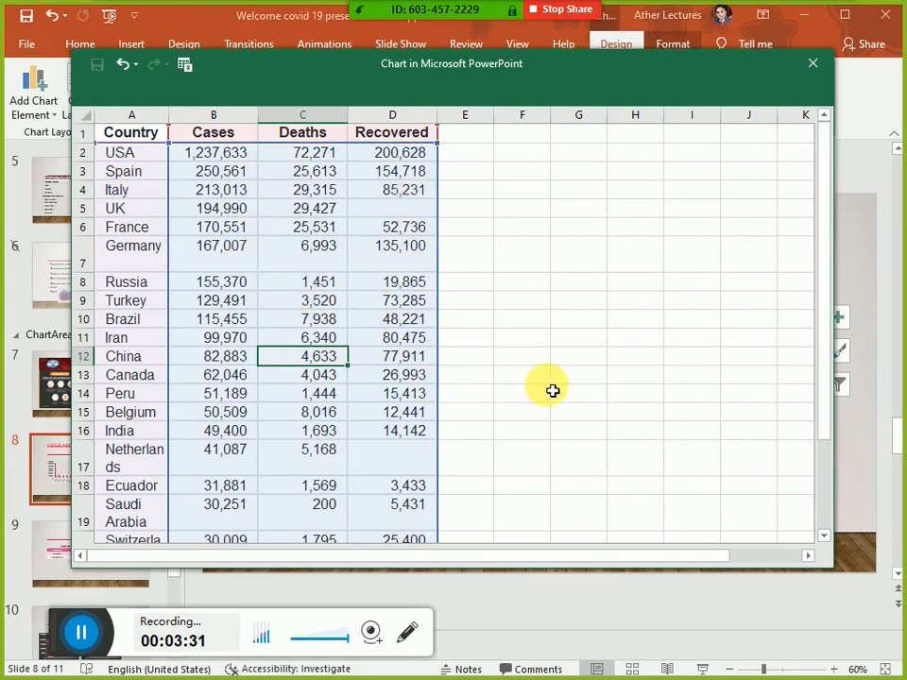
# Review the chart data down to its last country row, and close the data sheet.
pyautogui.moveTo(831, 170); pyautogui.dragTo(826, 336)
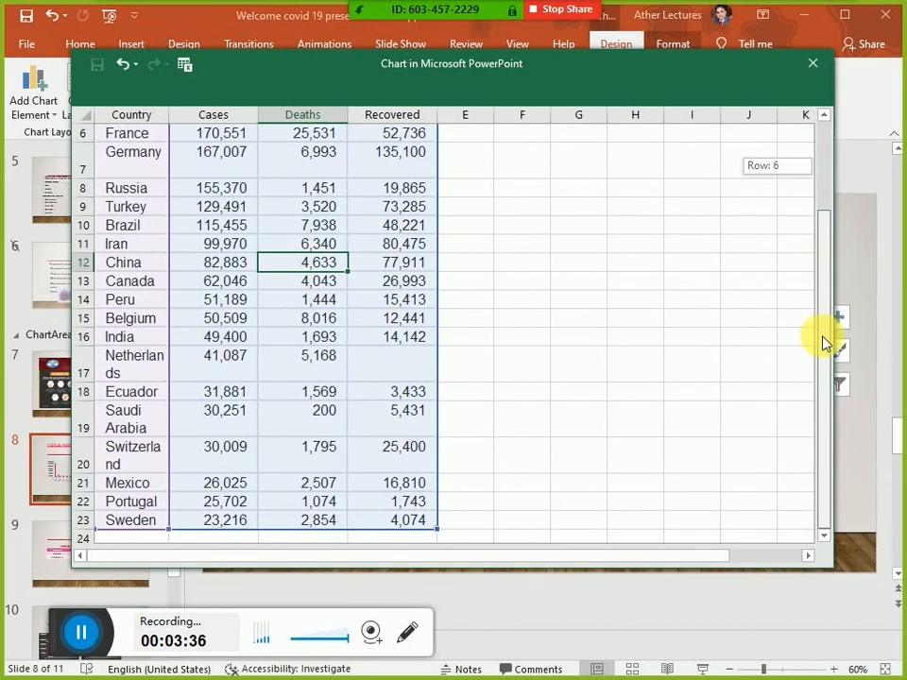
pyautogui.scroll(-3, 578, 449)
pyautogui.scroll(-1, 578, 450)
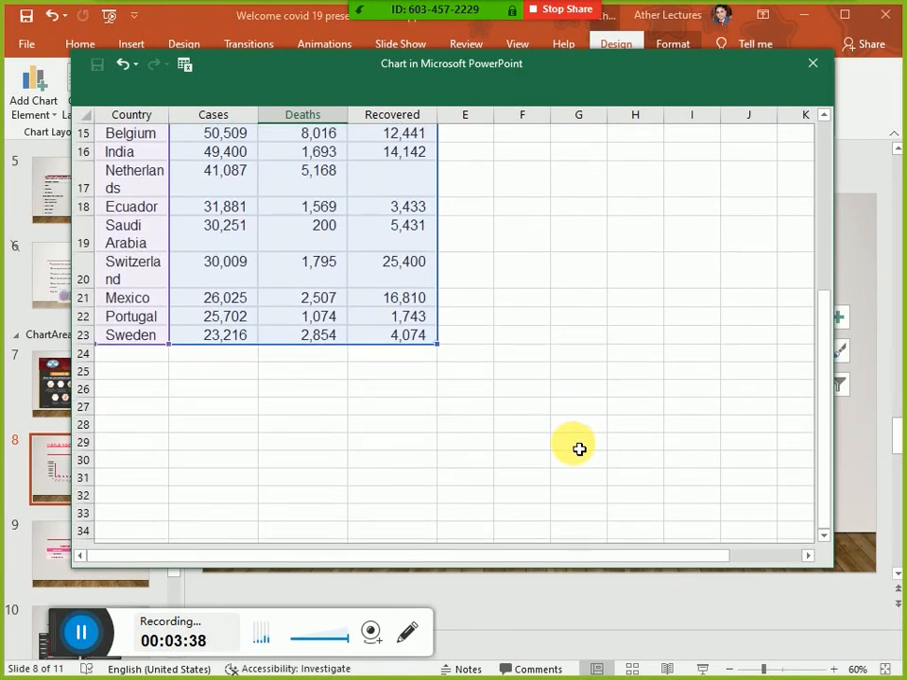
pyautogui.scroll(2, 579, 449)
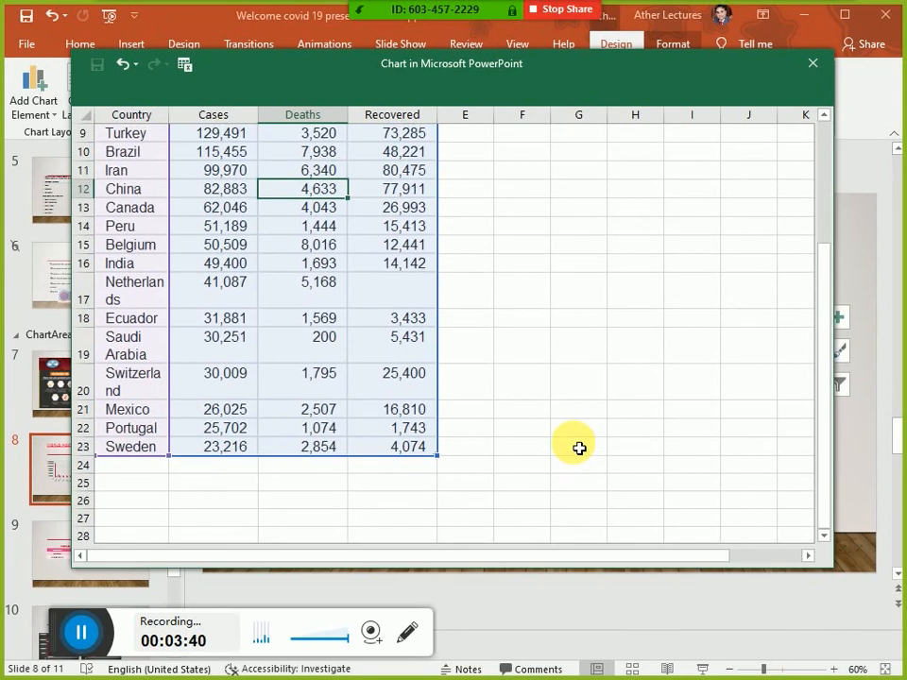
pyautogui.scroll(3, 579, 449)
pyautogui.scroll(-3, 581, 447)
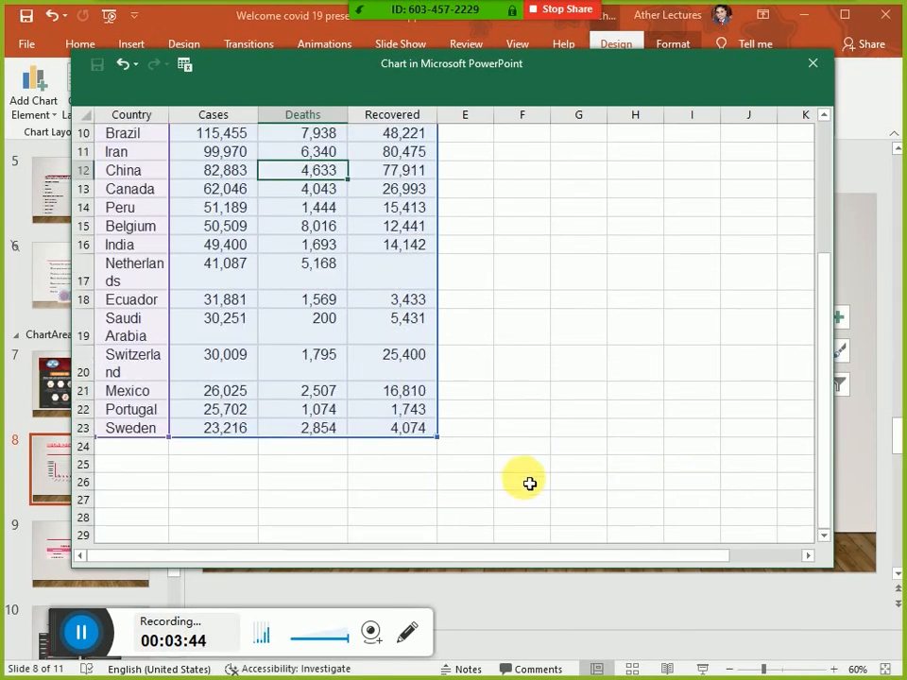
pyautogui.click(852, 478)
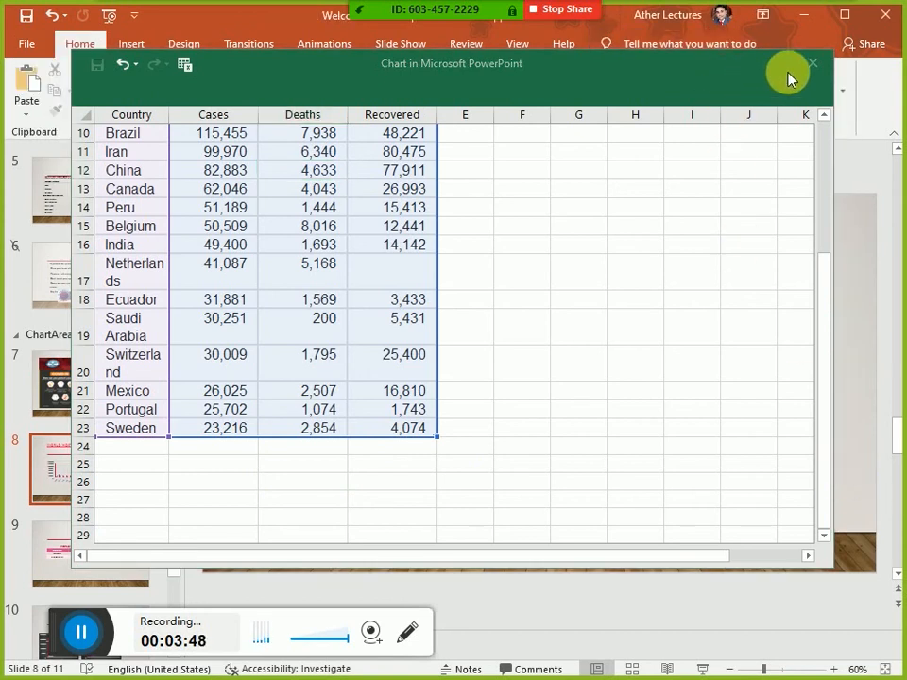
pyautogui.click(812, 68)
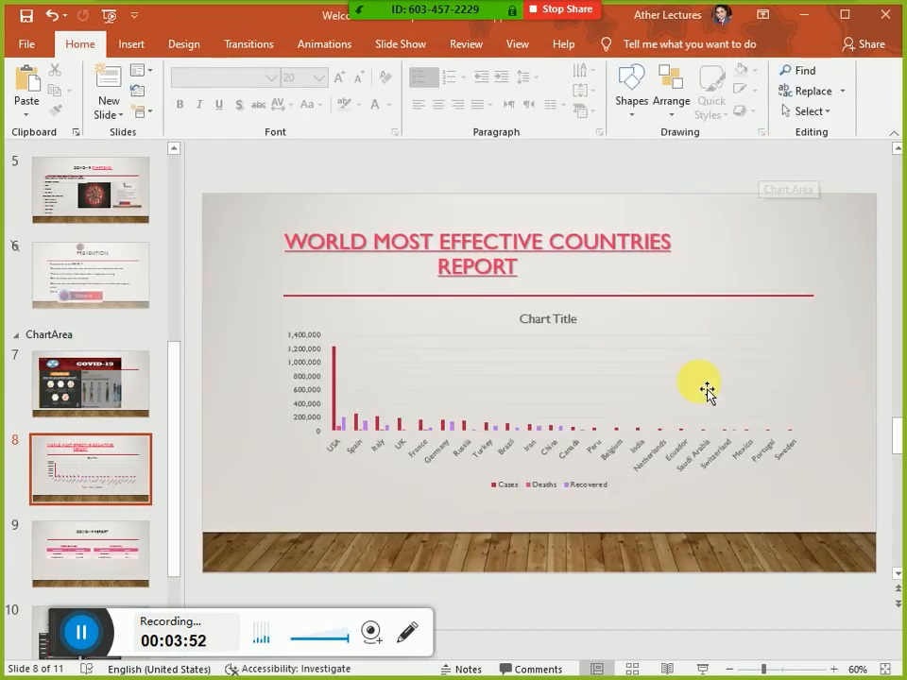
pyautogui.click(419, 349)
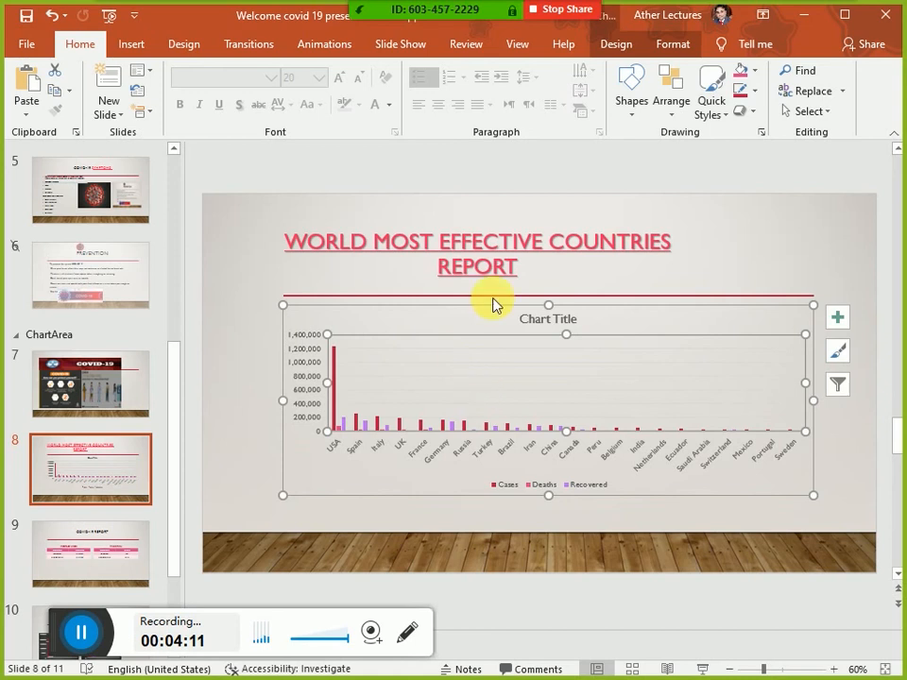
pyautogui.click(131, 46)
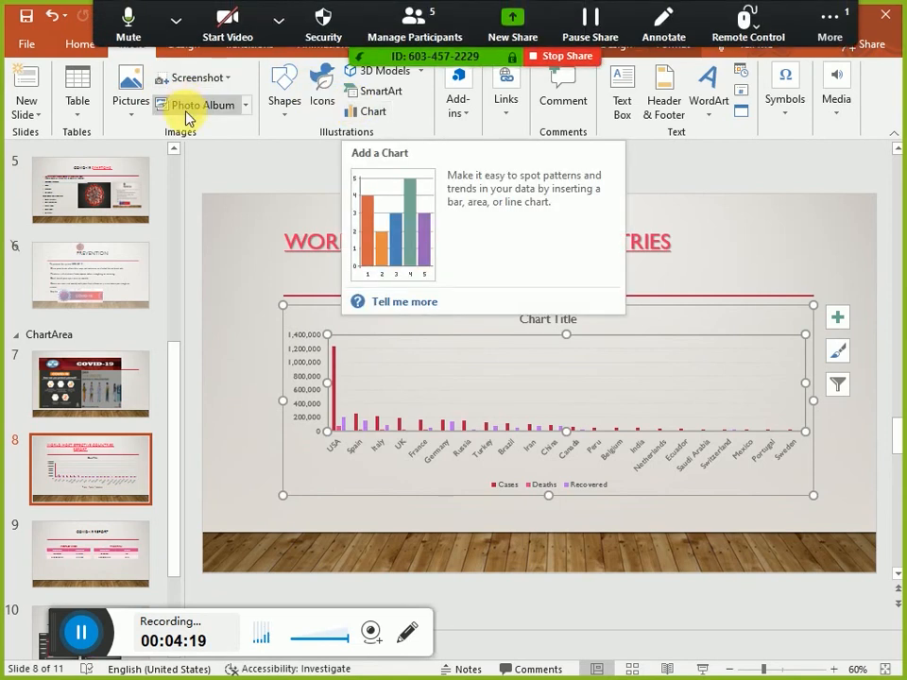
# Check the new message in the Zoom group chat, and close the chat window.
pyautogui.click(830, 29)
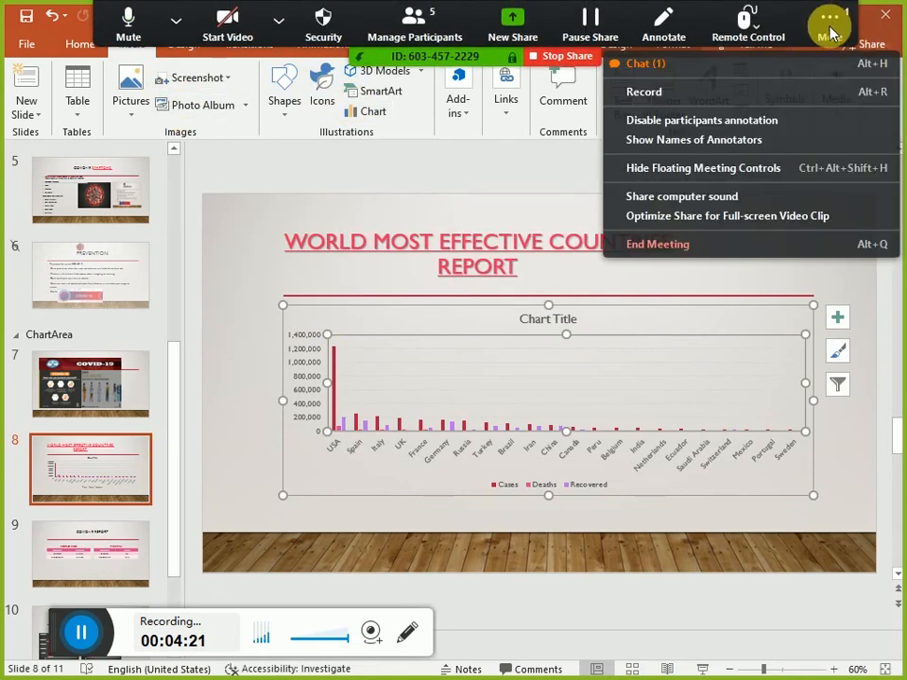
pyautogui.click(803, 66)
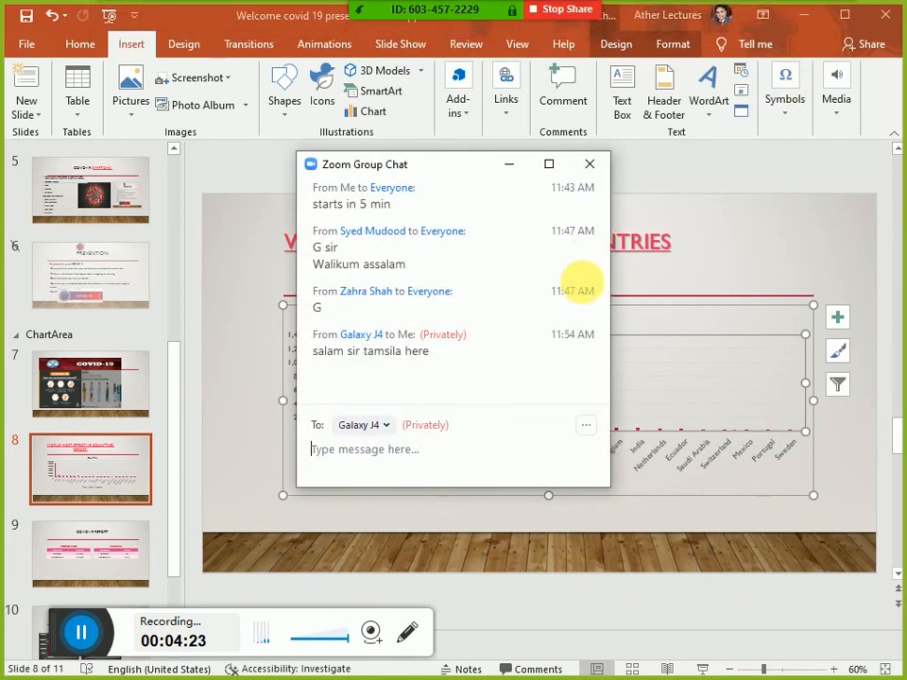
pyautogui.click(590, 168)
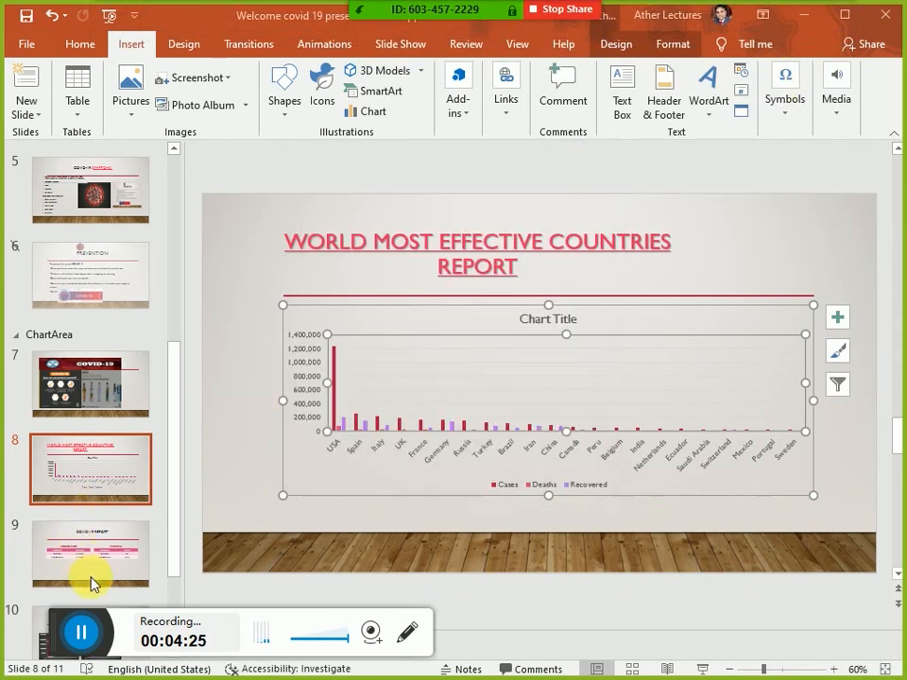
# Duplicate slide 8, the World Most Effective Countries Report slide with the column chart.
pyautogui.moveTo(175, 454); pyautogui.dragTo(171, 507)
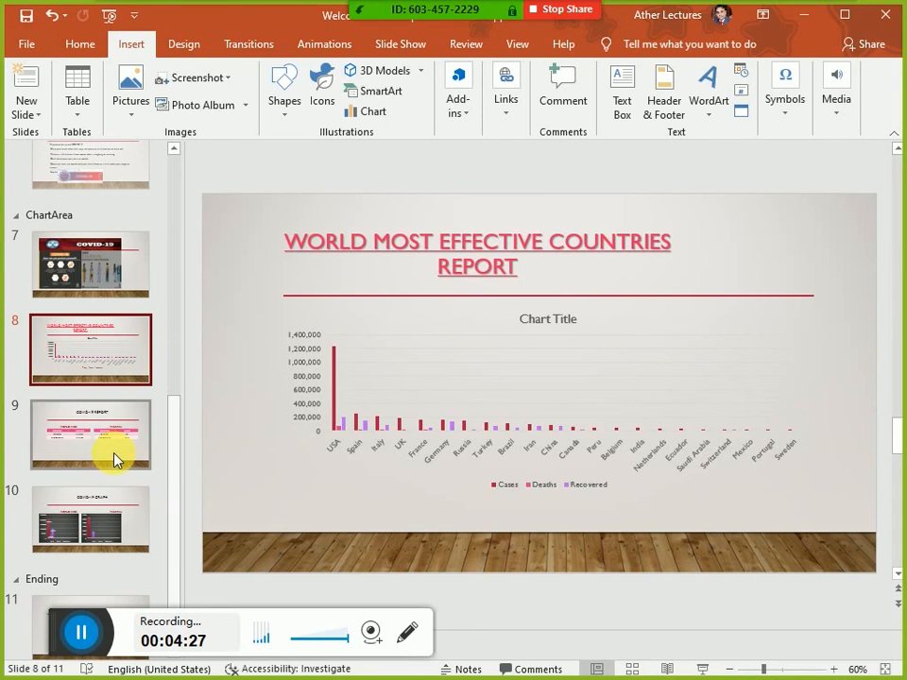
pyautogui.click(113, 460)
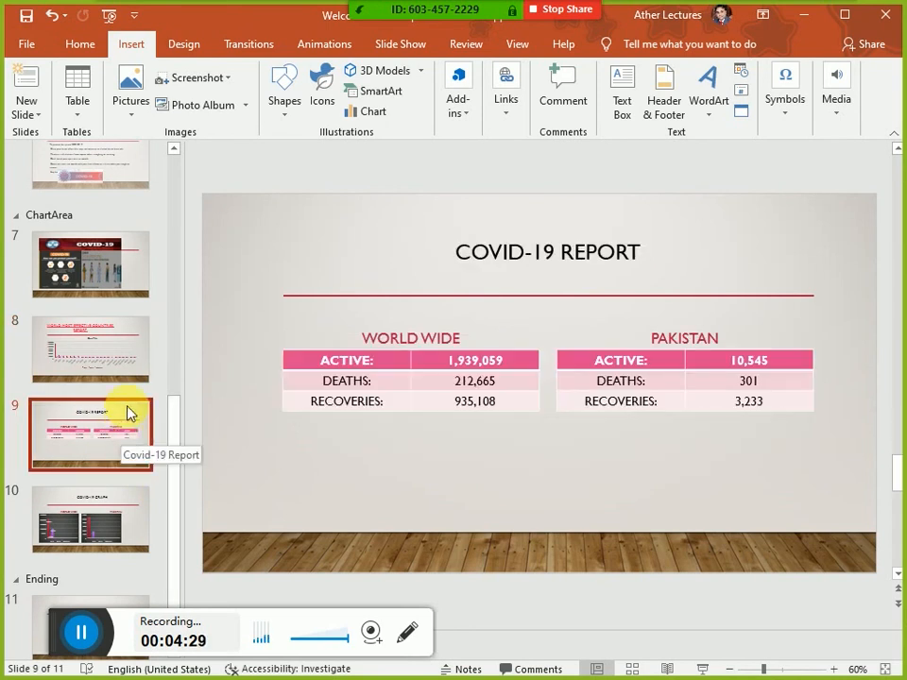
pyautogui.click(128, 362)
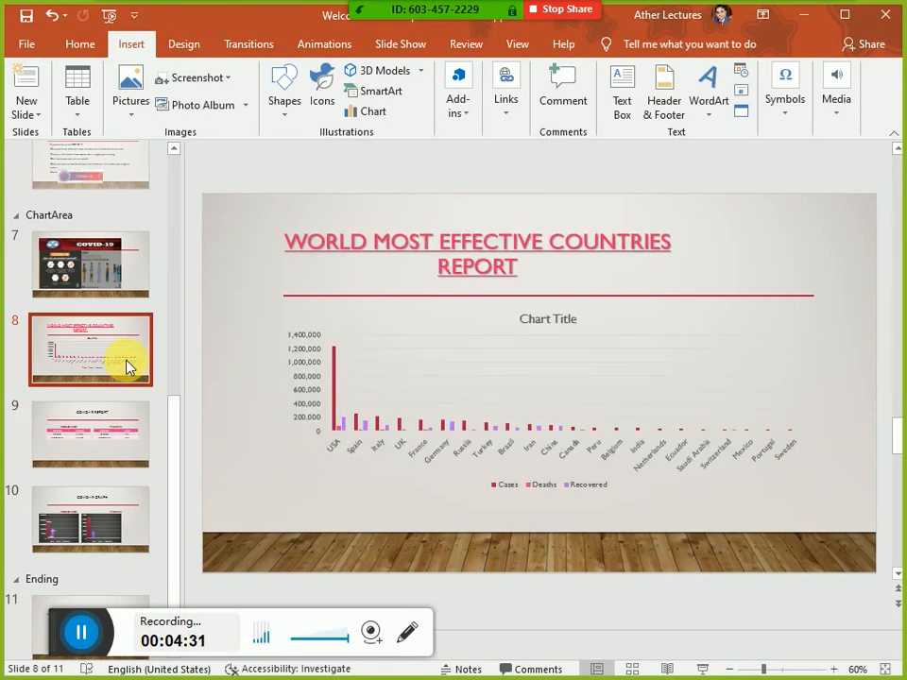
pyautogui.hotkey('ctrl', 'd')
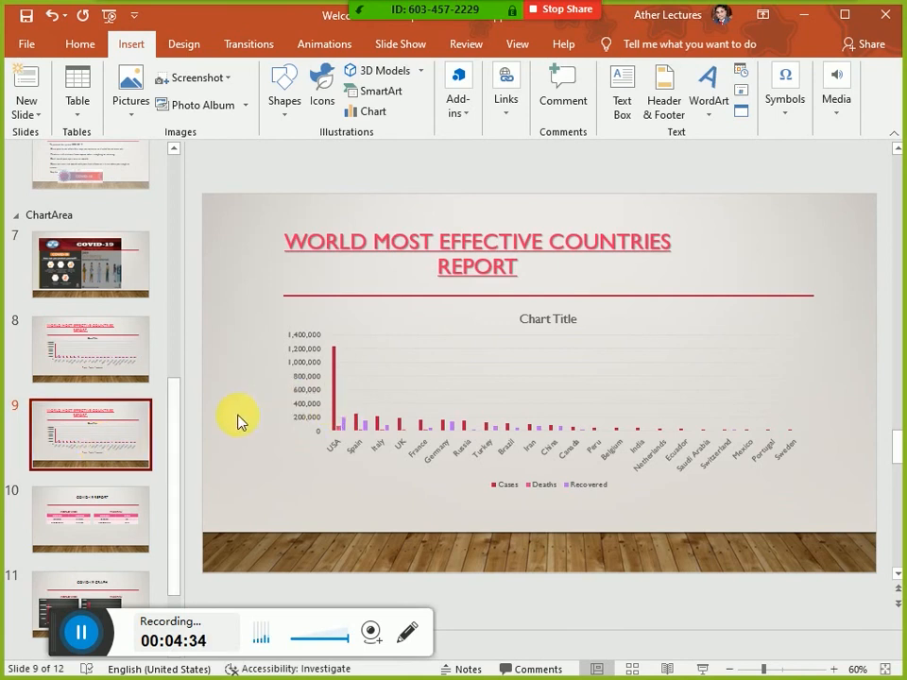
# Change the duplicated slide's title to "PAKISTAN REPORT".
pyautogui.click(349, 250)
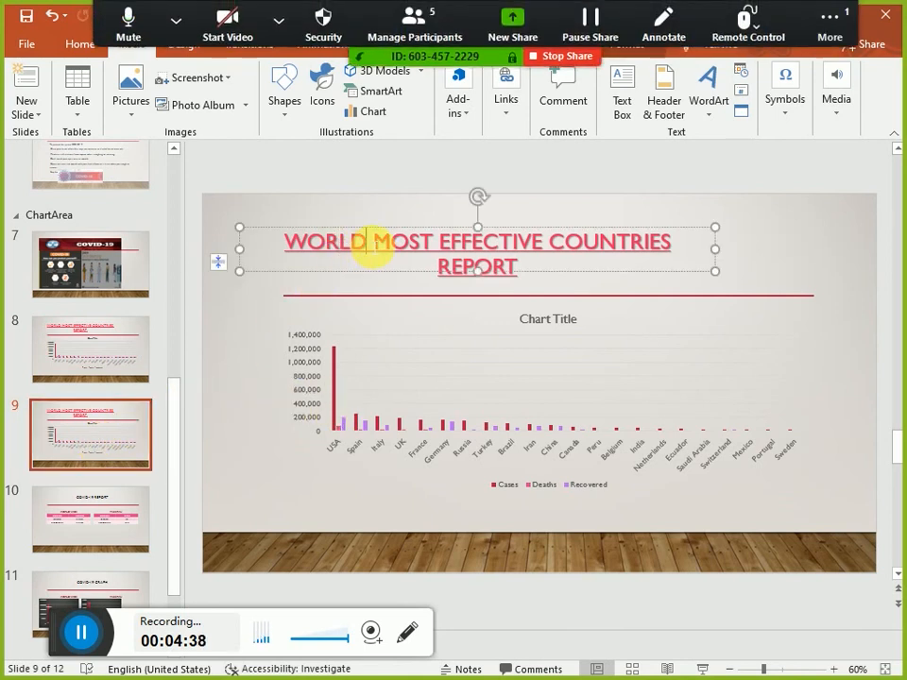
pyautogui.moveTo(372, 250); pyautogui.dragTo(255, 228)
pyautogui.press('Delete')
pyautogui.write('P')
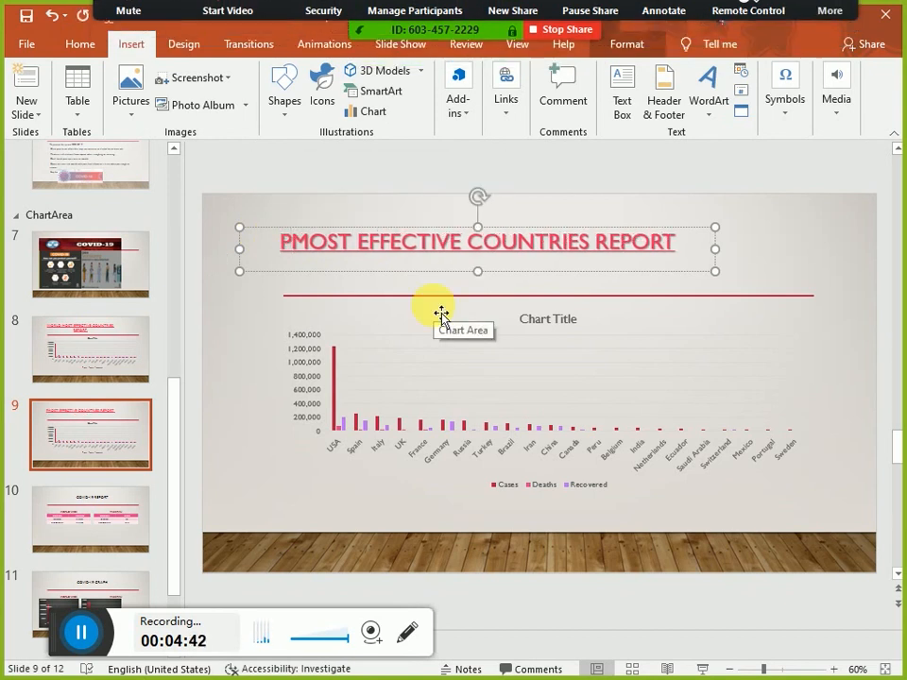
pyautogui.write('AKISTAN')
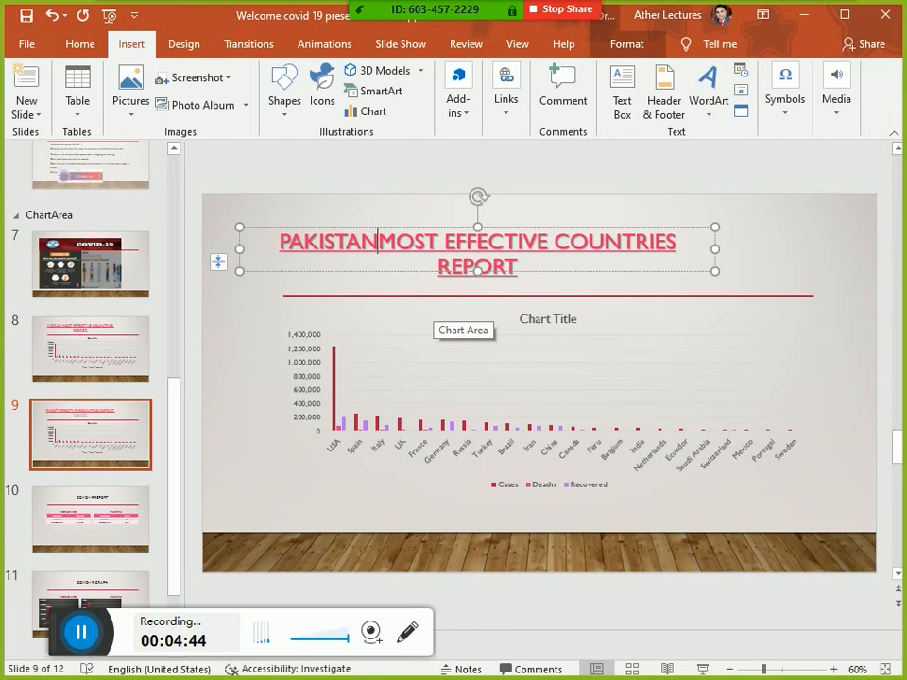
pyautogui.hotkey('ctrl', 'shift', 'Right')
pyautogui.hotkey('ctrl', 'shift', 'Right')
pyautogui.hotkey('ctrl', 'shift', 'Right')
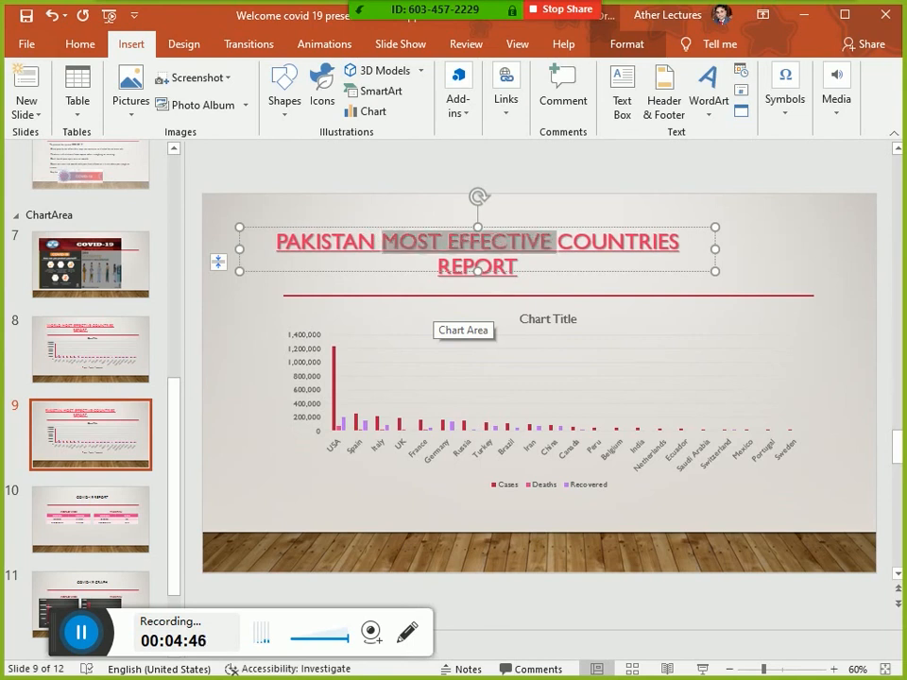
pyautogui.press('Delete')
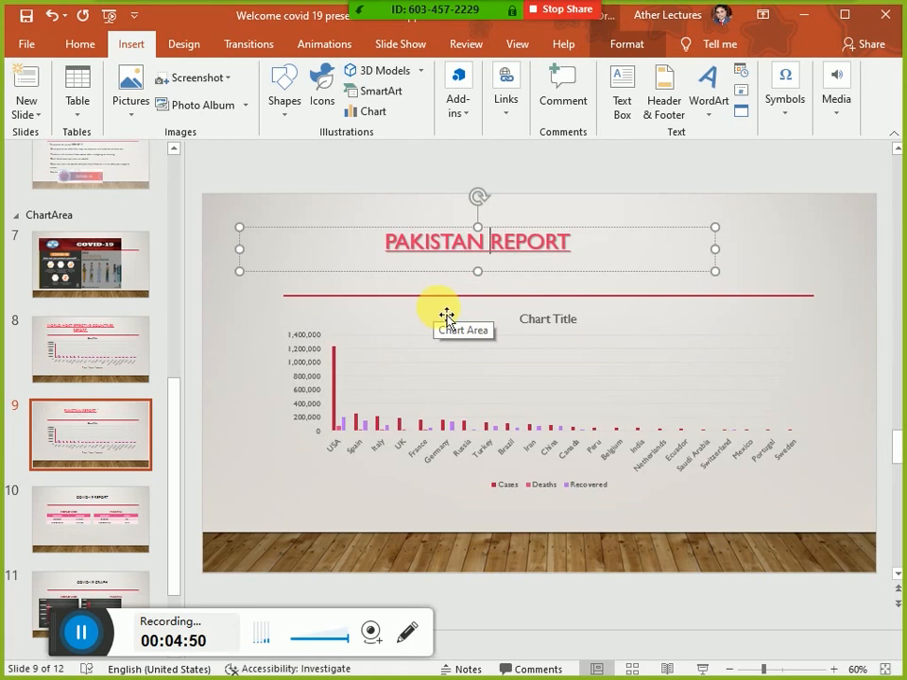
# Open the data sheet behind the Pakistan Report slide's chart and clear all the country, cases, deaths and recovered entries.
pyautogui.click(504, 373)
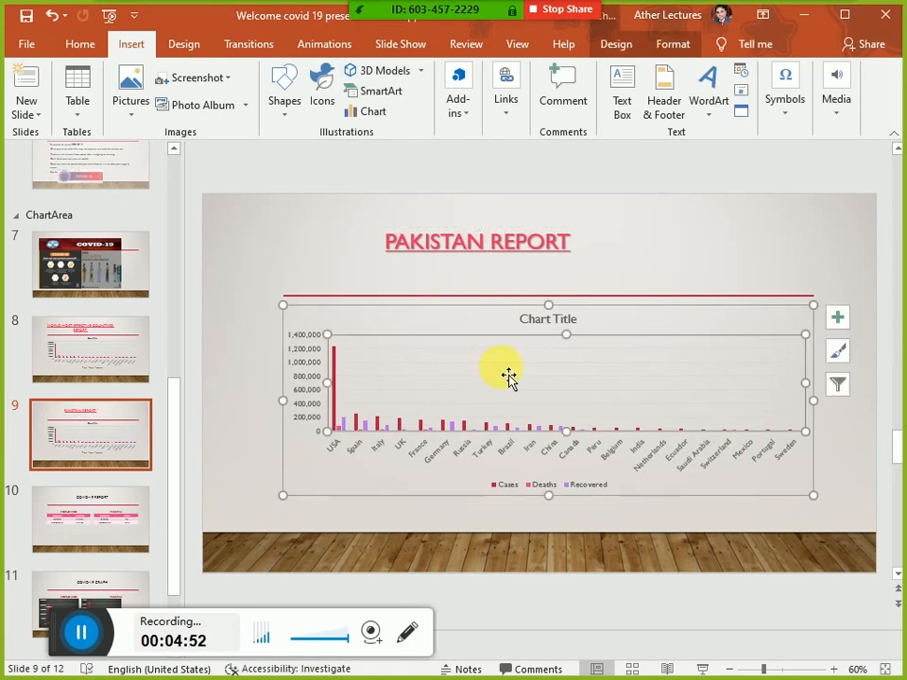
pyautogui.doubleClick(508, 377)
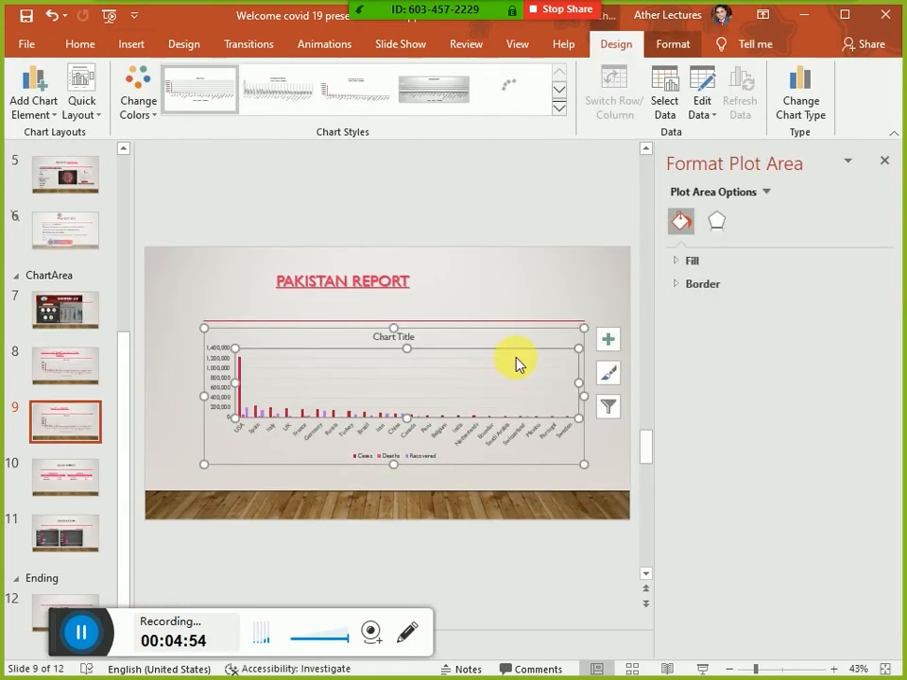
pyautogui.click(664, 95)
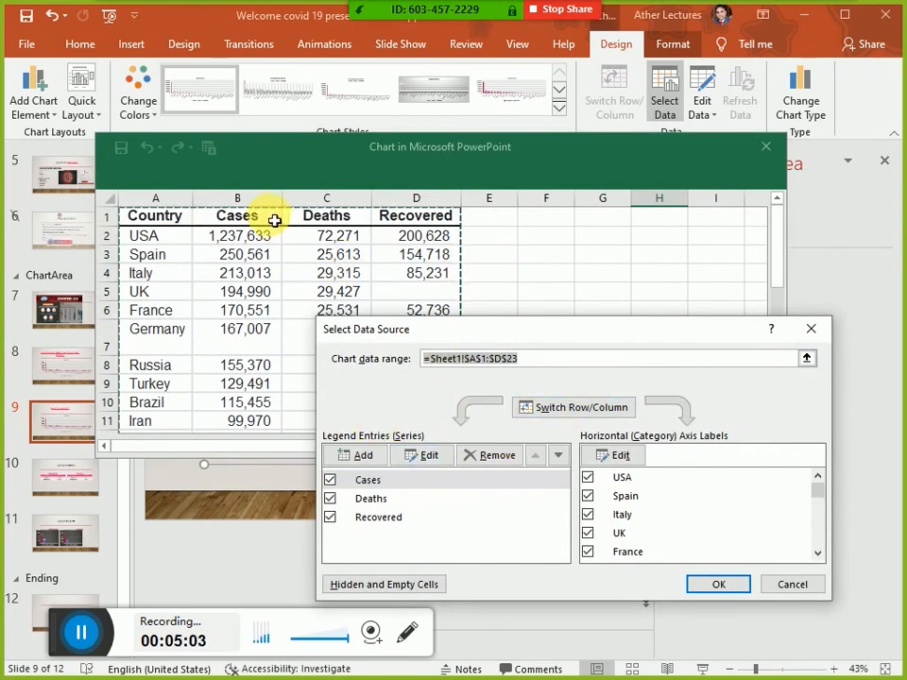
pyautogui.click(810, 333)
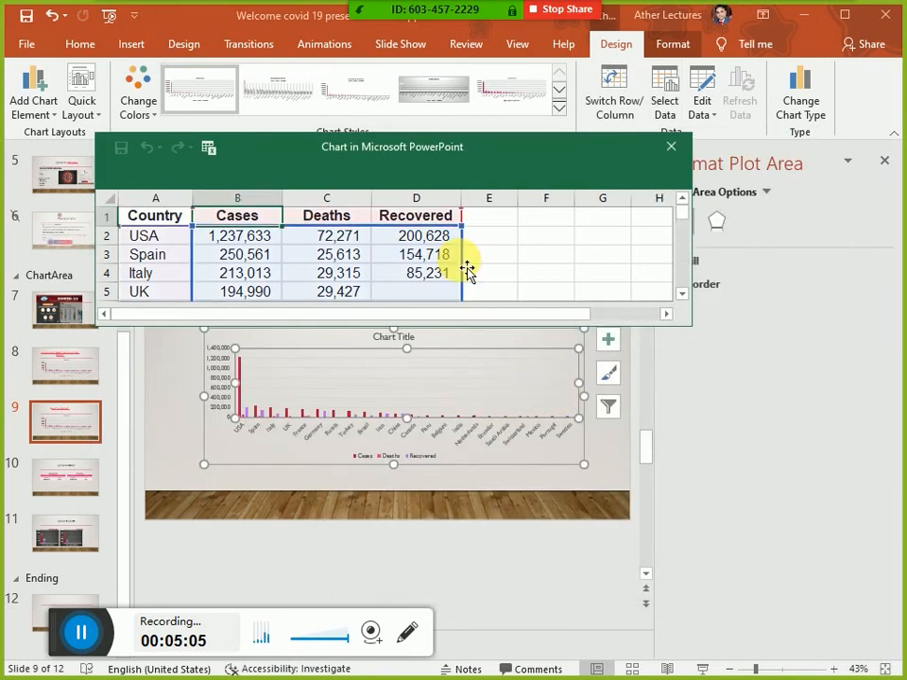
pyautogui.hotkey('ctrl', 'a')
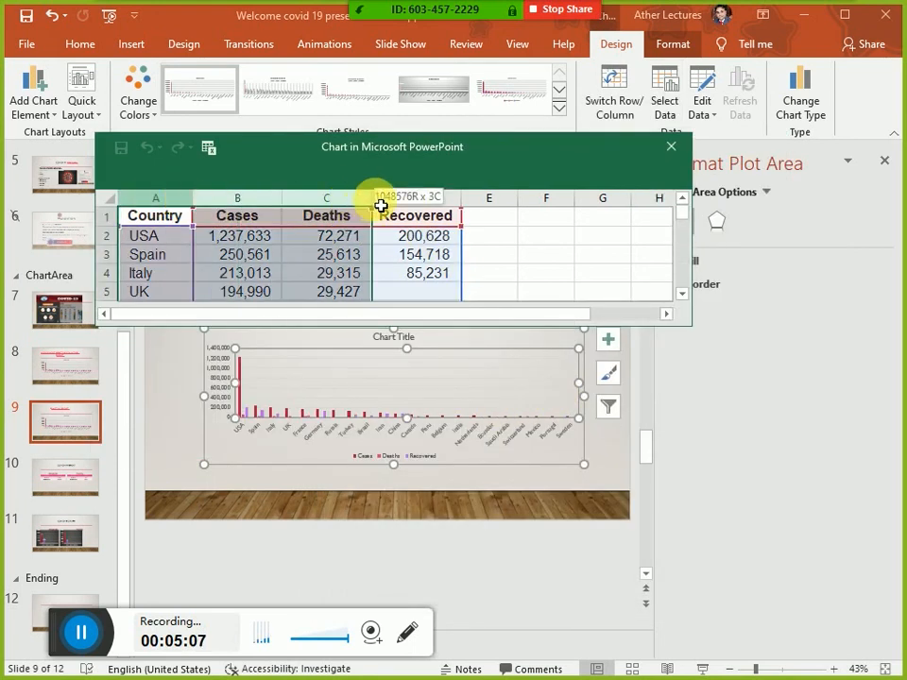
pyautogui.press('Delete')
pyautogui.click(178, 221)
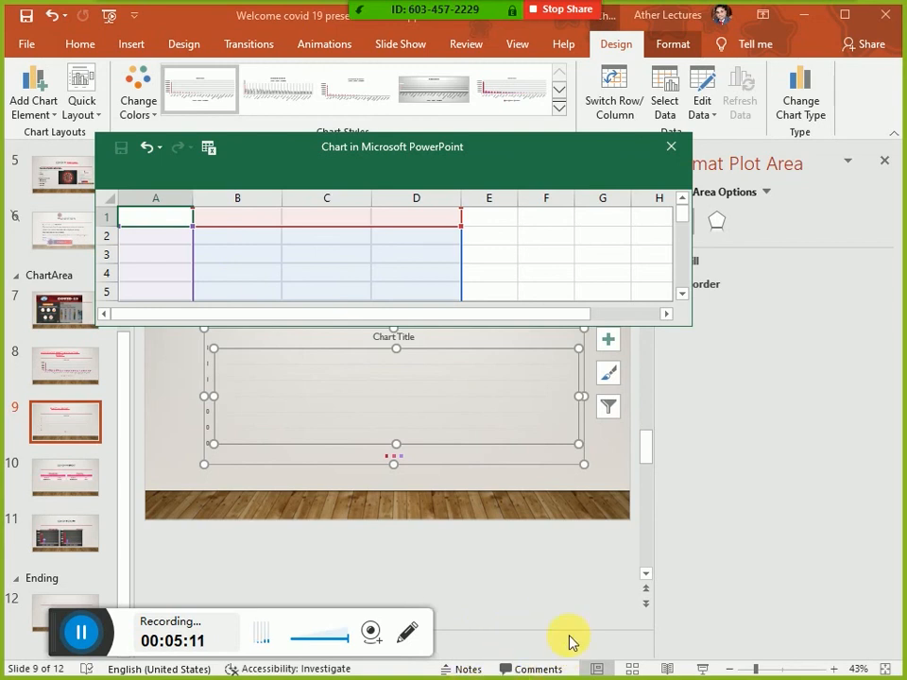
# Switch to the browser and examine the covid.gov.pk Pakistan statistics page for province-wise COVID-19 figures.
pyautogui.hotkey('alt', 'Tab')
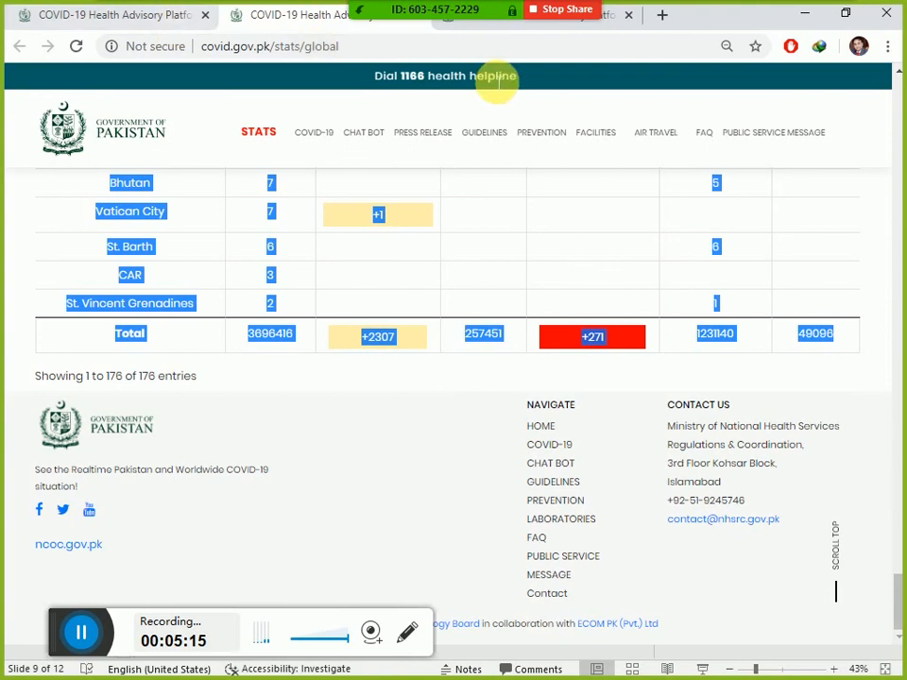
pyautogui.click(503, 31)
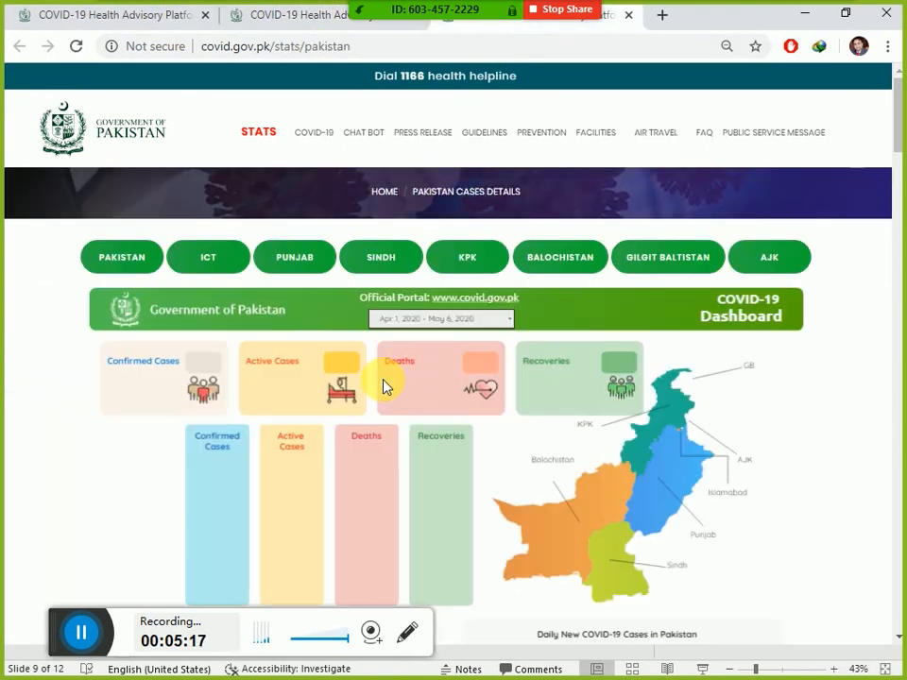
pyautogui.scroll(-1, 384, 386)
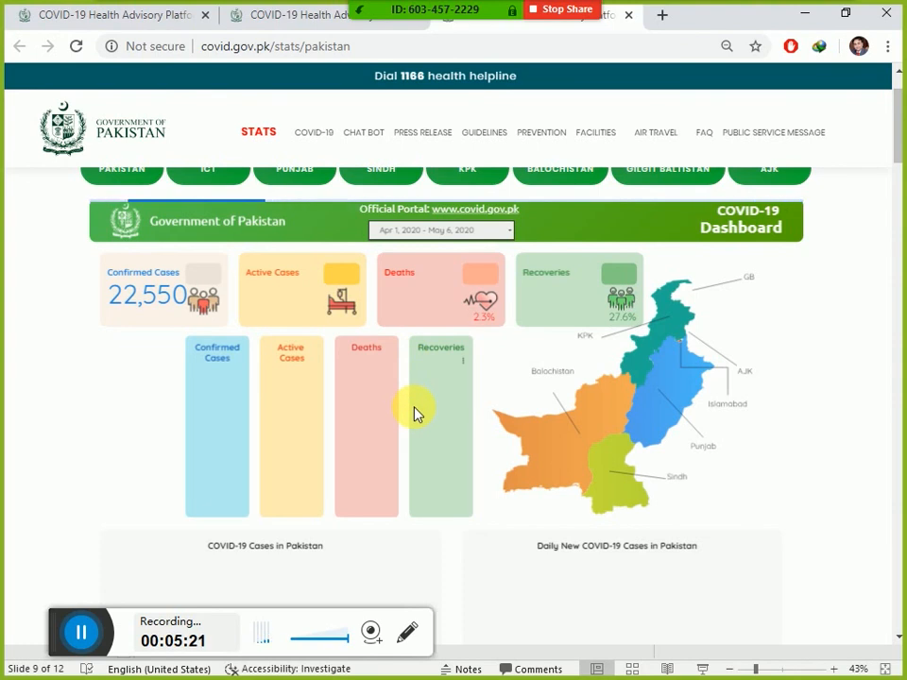
pyautogui.scroll(-1, 607, 457)
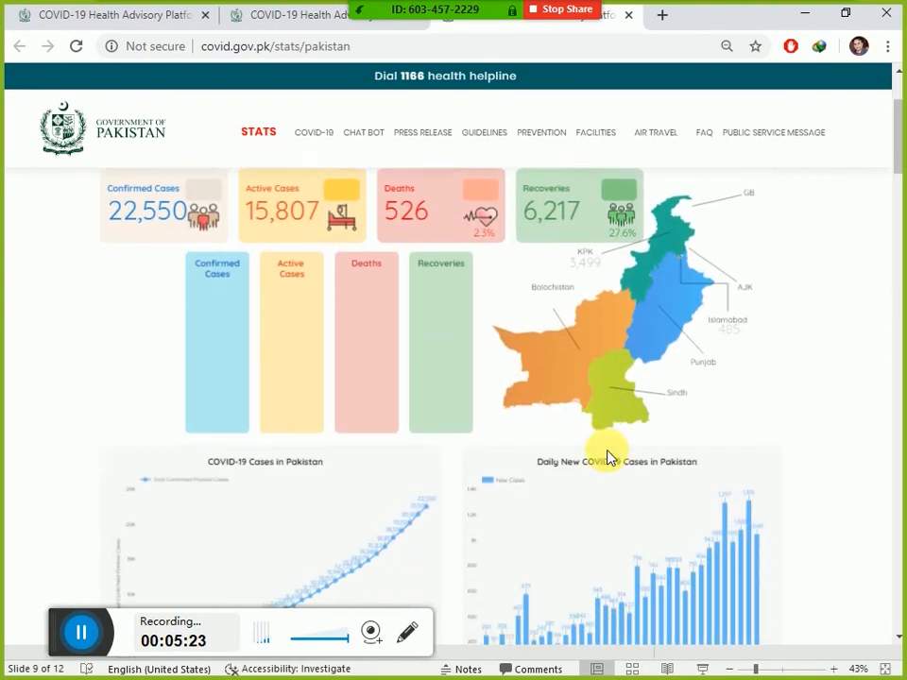
pyautogui.scroll(-2, 608, 456)
pyautogui.scroll(4, 453, 387)
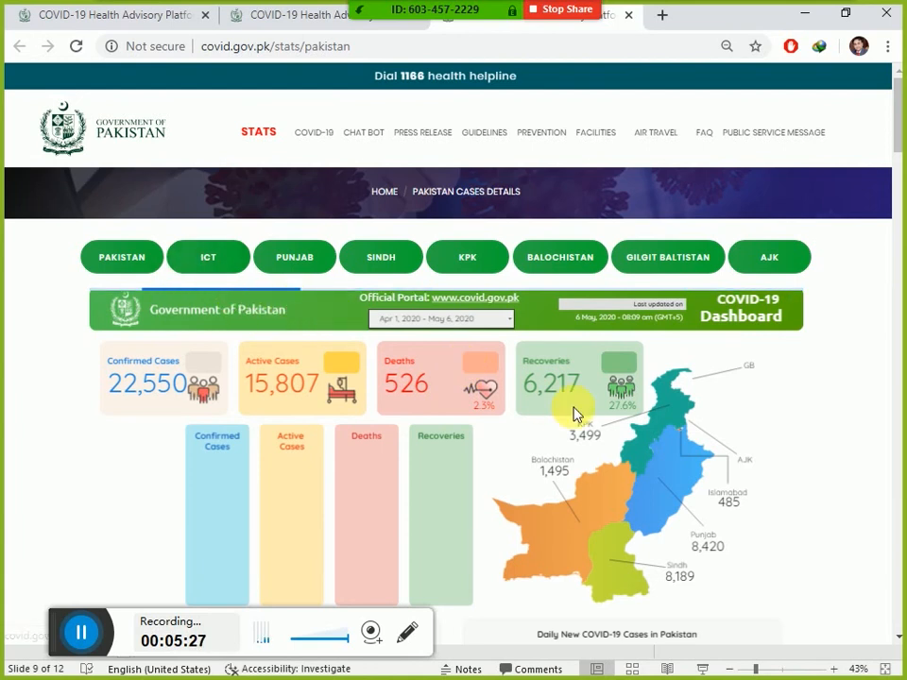
pyautogui.scroll(-7, 630, 379)
pyautogui.moveTo(899, 211); pyautogui.dragTo(903, 382)
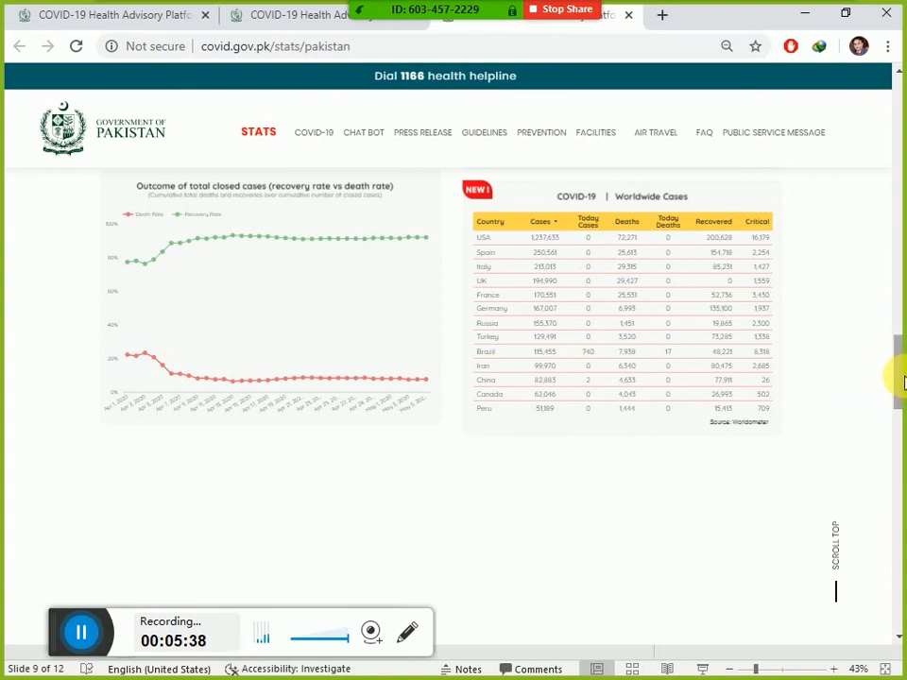
pyautogui.moveTo(901, 407); pyautogui.dragTo(900, 135)
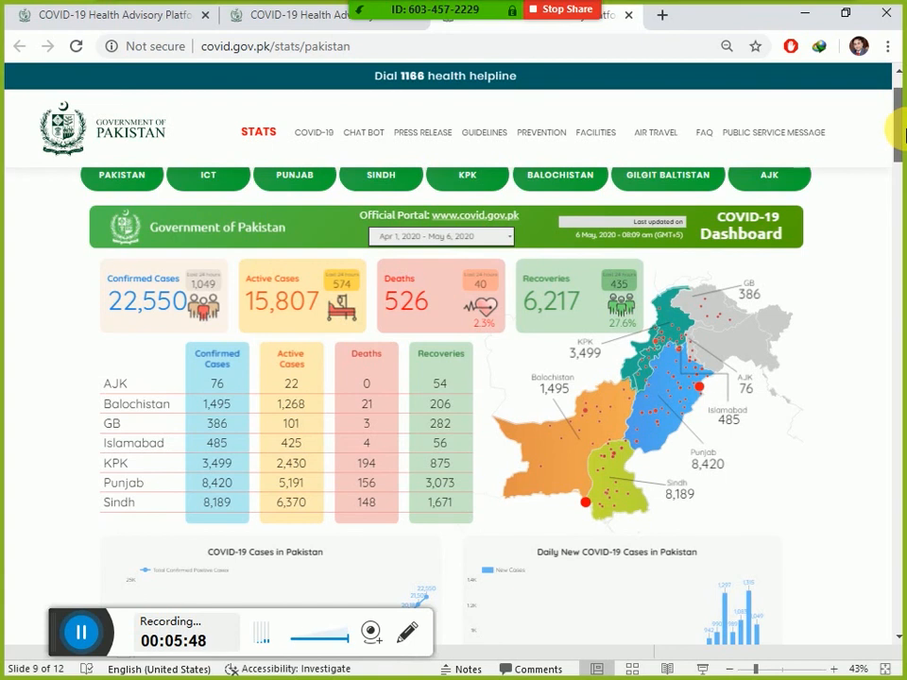
pyautogui.scroll(1, 519, 377)
pyautogui.scroll(-1, 317, 404)
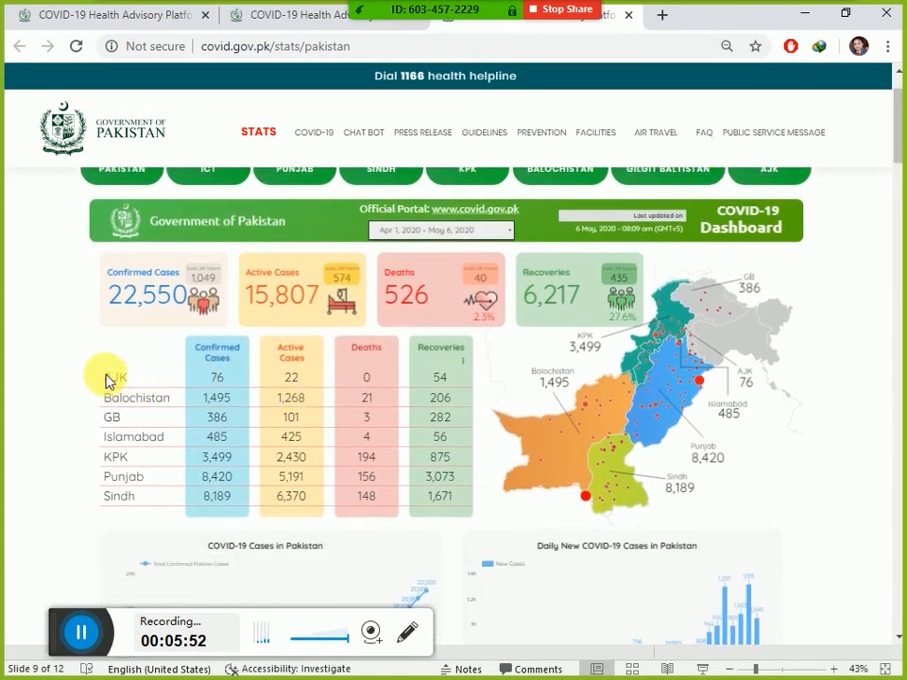
# Copy the province table rows from AJK to Sindh with their confirmed, active, deaths and recoveries figures.
pyautogui.moveTo(129, 368); pyautogui.dragTo(108, 379)
pyautogui.click(458, 507)
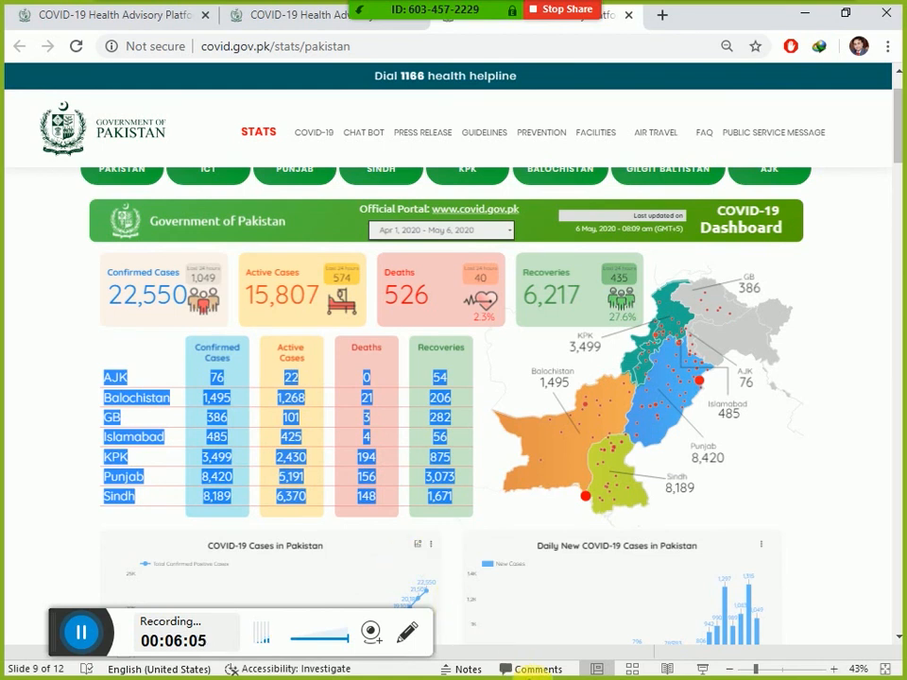
pyautogui.moveTo(324, 20)
pyautogui.click(279, 12)
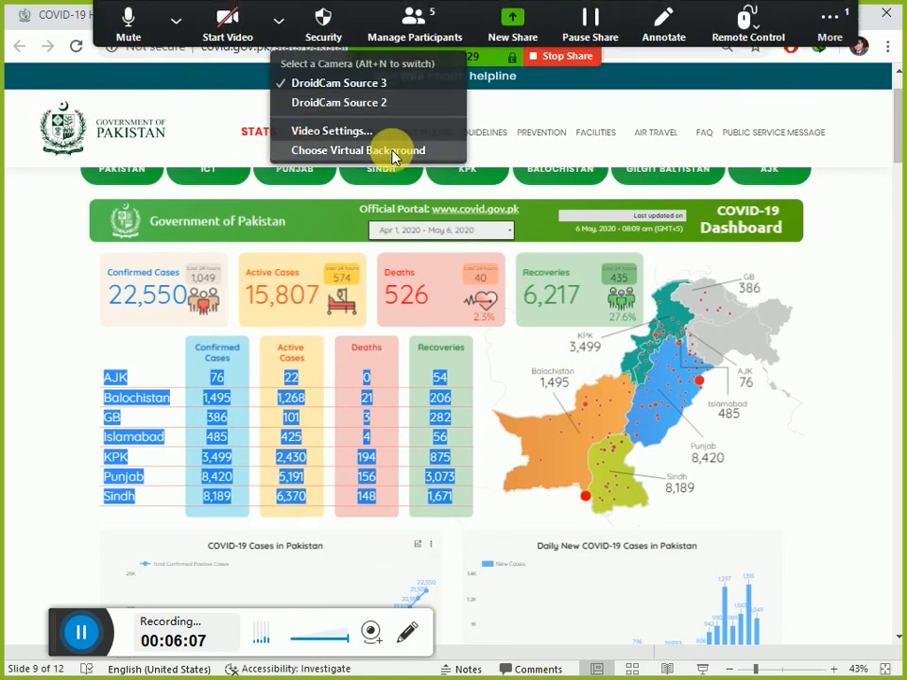
pyautogui.click(376, 236)
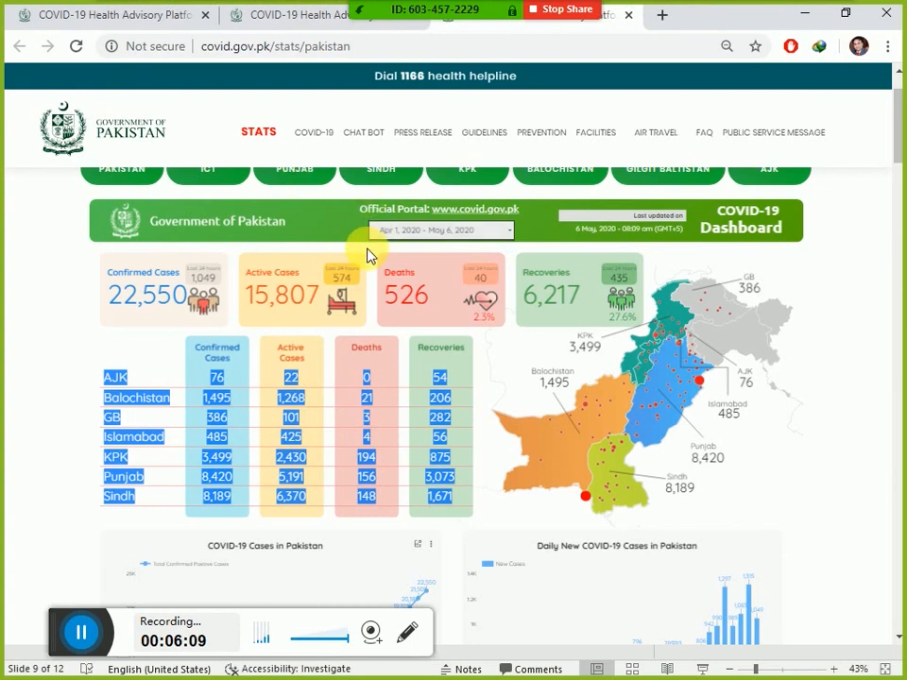
# Switch to PowerPoint, try to paste the copied province figures at cell A2 of the chart data sheet, and undo it.
pyautogui.hotkey('alt', 'Tab')
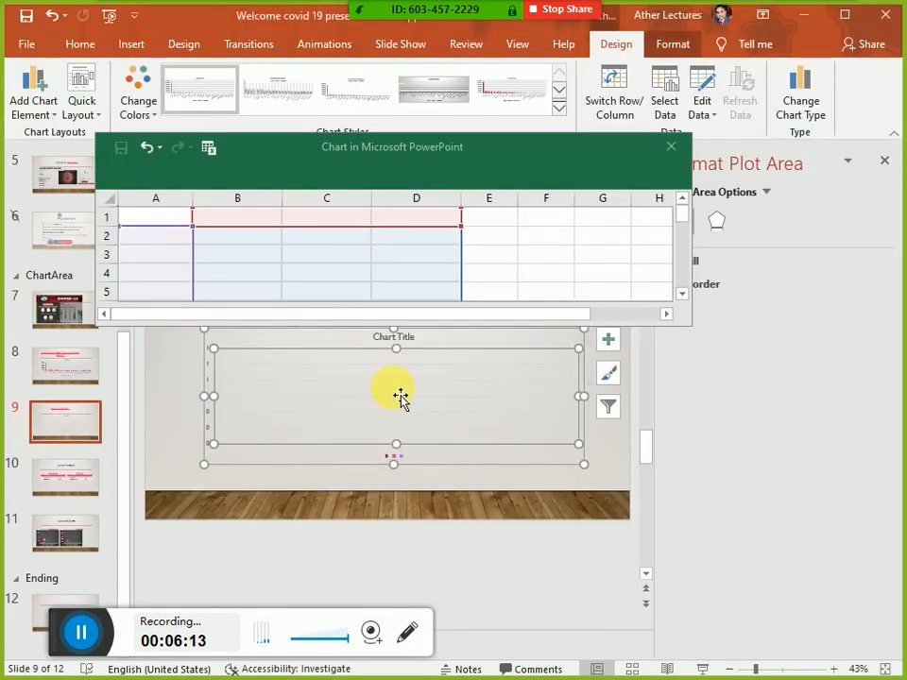
pyautogui.click(180, 218)
pyautogui.click(175, 240)
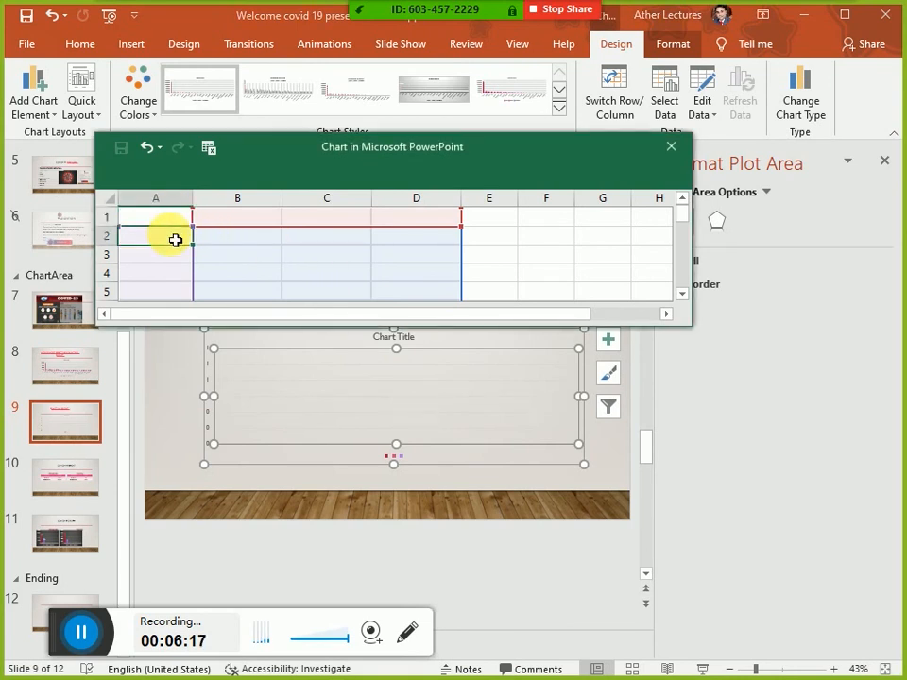
pyautogui.hotkey('ctrl', 'v')
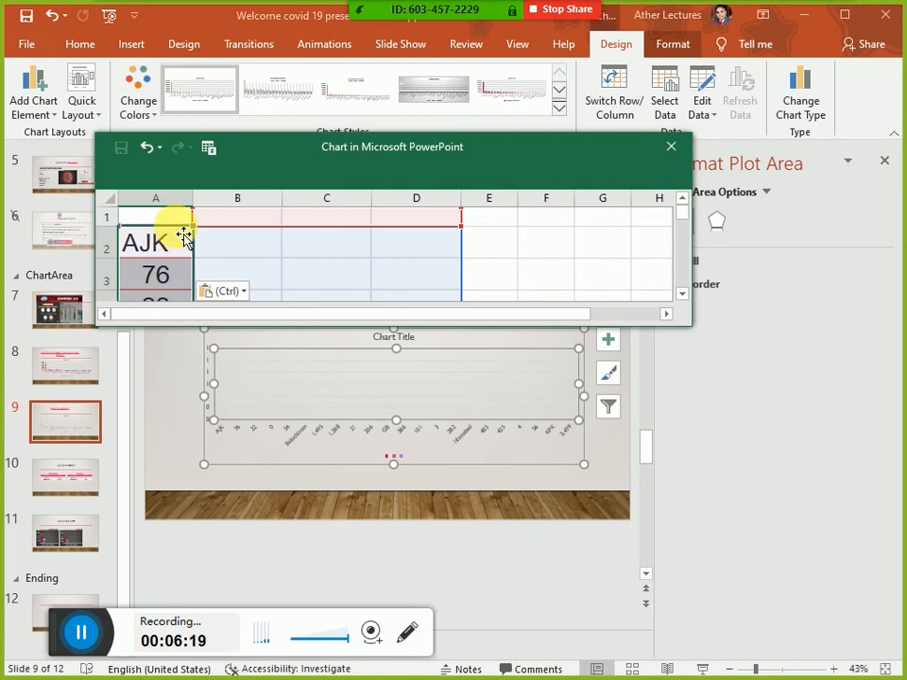
pyautogui.hotkey('ctrl', 'z')
# Try to paste the province figures over a selected block across columns A to E, review the rows, and undo the paste.
pyautogui.moveTo(162, 233); pyautogui.dragTo(506, 314)
pyautogui.hotkey('ctrl', 'v')
pyautogui.click(437, 381)
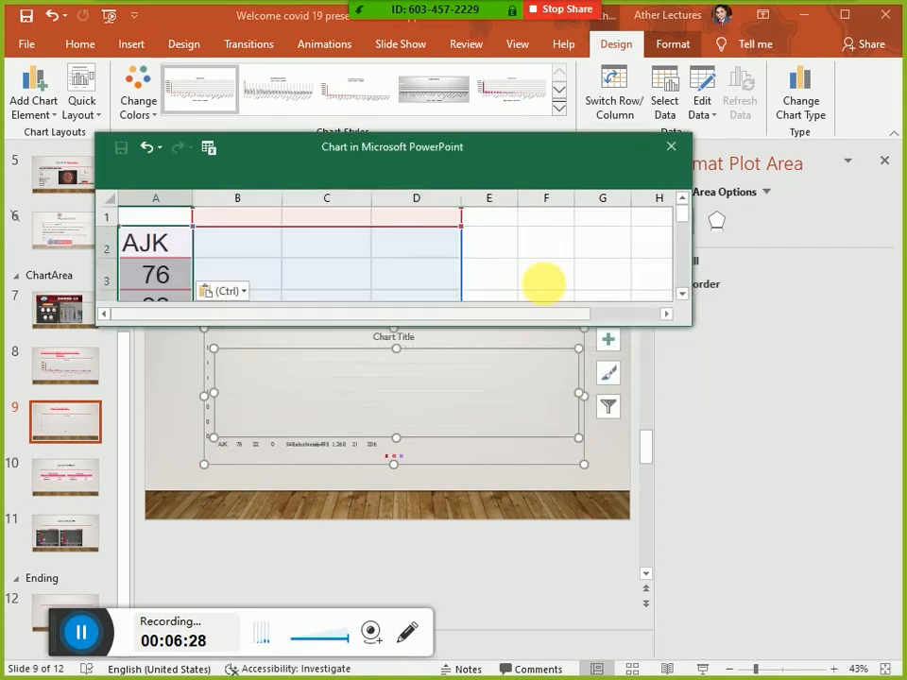
pyautogui.scroll(-3, 306, 293)
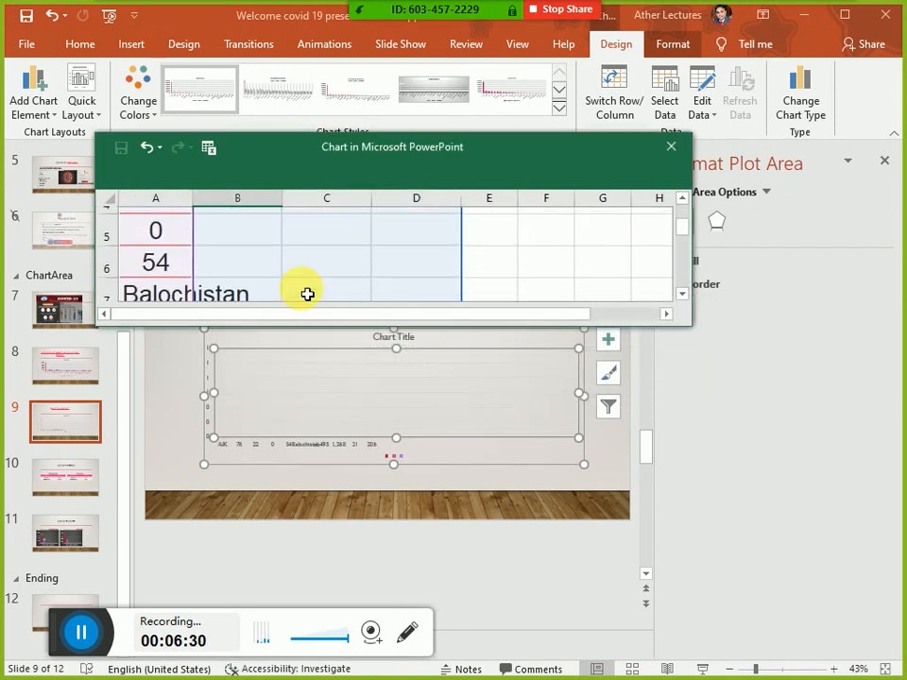
pyautogui.scroll(2, 307, 294)
pyautogui.scroll(-3, 307, 294)
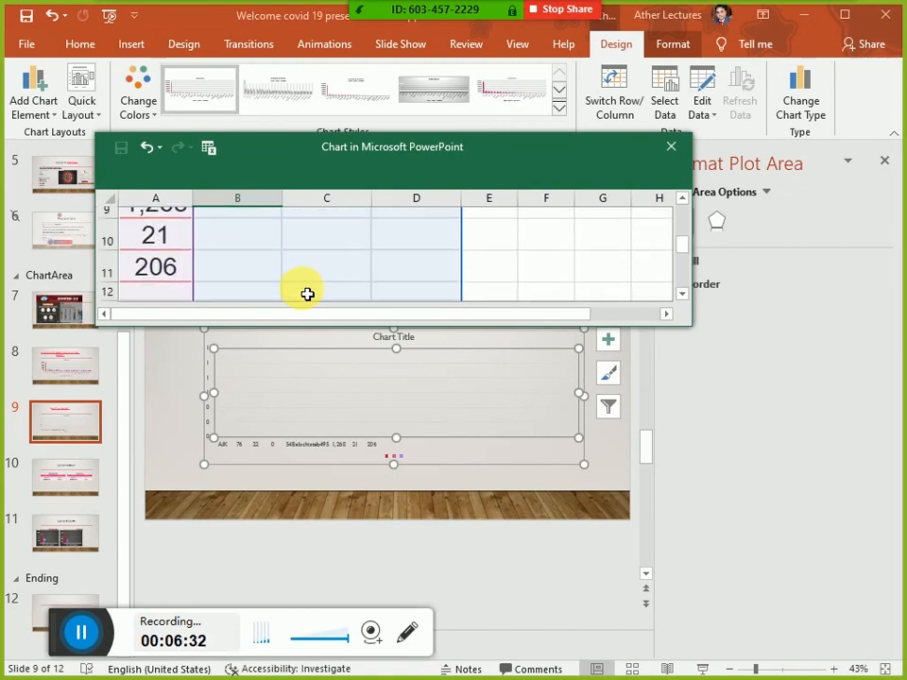
pyautogui.scroll(2, 307, 294)
pyautogui.hotkey('ctrl', 'z')
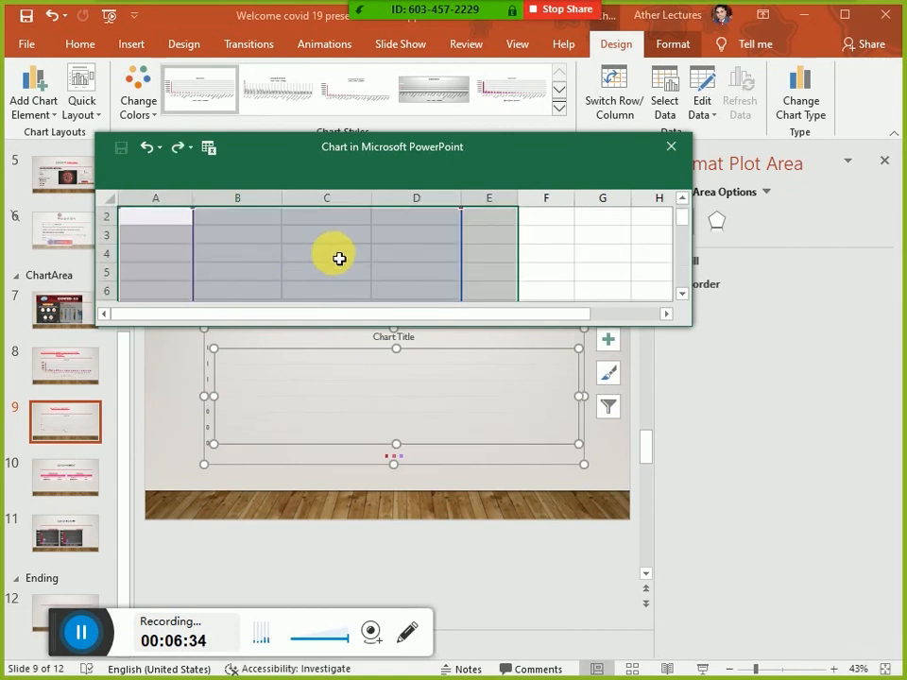
# Maximize the chart data sheet, paste the province figures at cell G9, and widen column G to fit them.
pyautogui.click(345, 272)
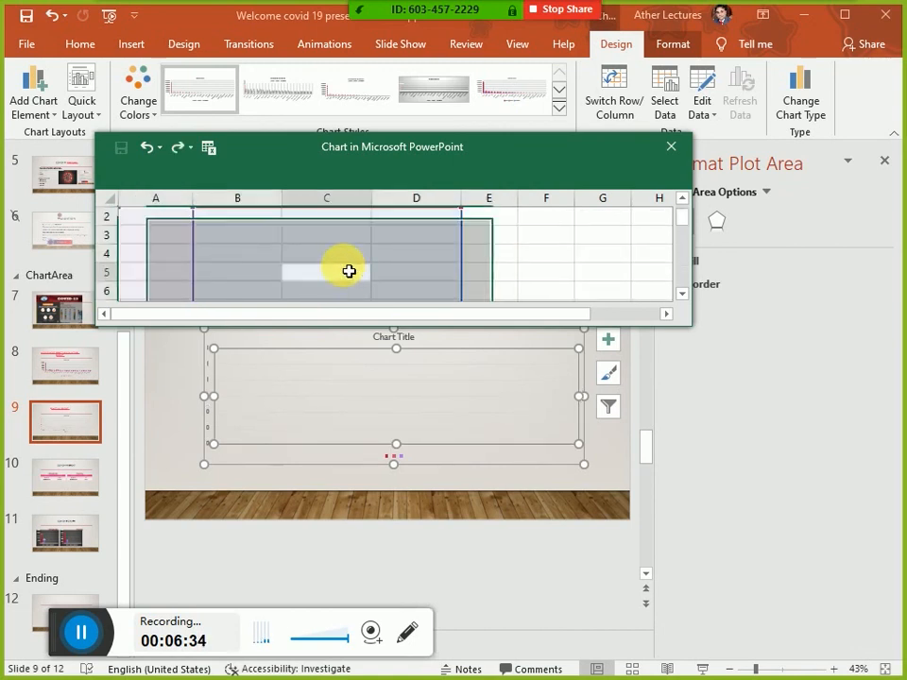
pyautogui.doubleClick(575, 149)
pyautogui.click(501, 257)
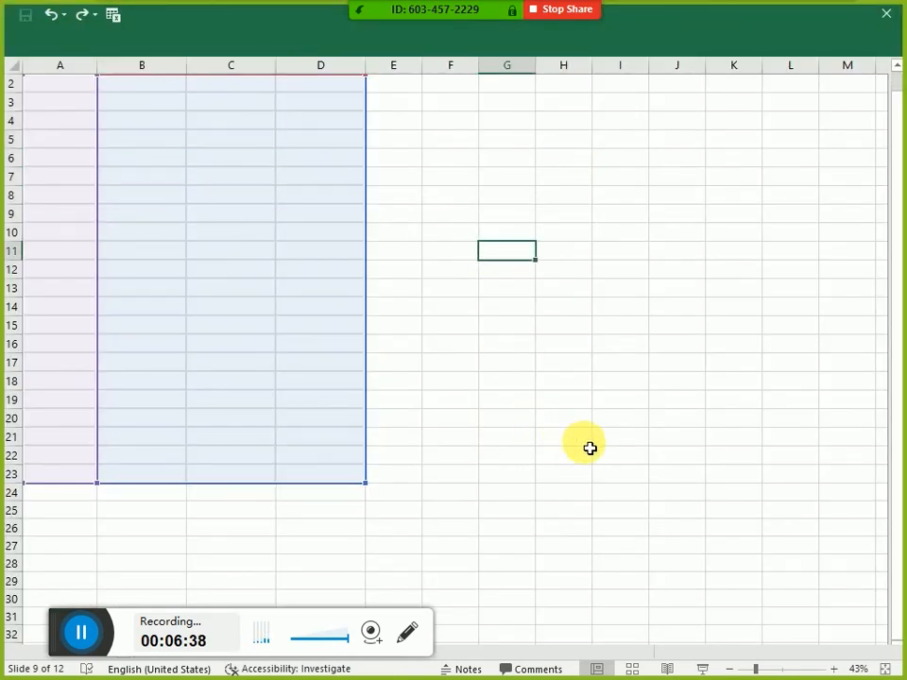
pyautogui.click(507, 215)
pyautogui.hotkey('ctrl', 'v')
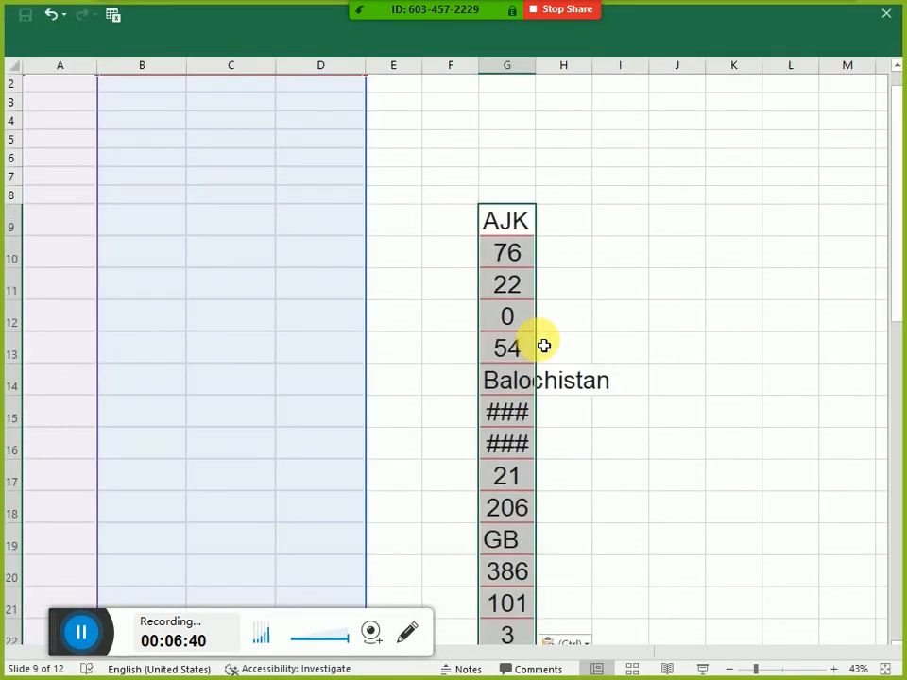
pyautogui.moveTo(545, 71); pyautogui.dragTo(619, 77)
# Move AJK's figures 76, 22, 0 and 54 into cells H9 to K9 beside its name.
pyautogui.click(544, 284)
pyautogui.moveTo(559, 260); pyautogui.dragTo(582, 352)
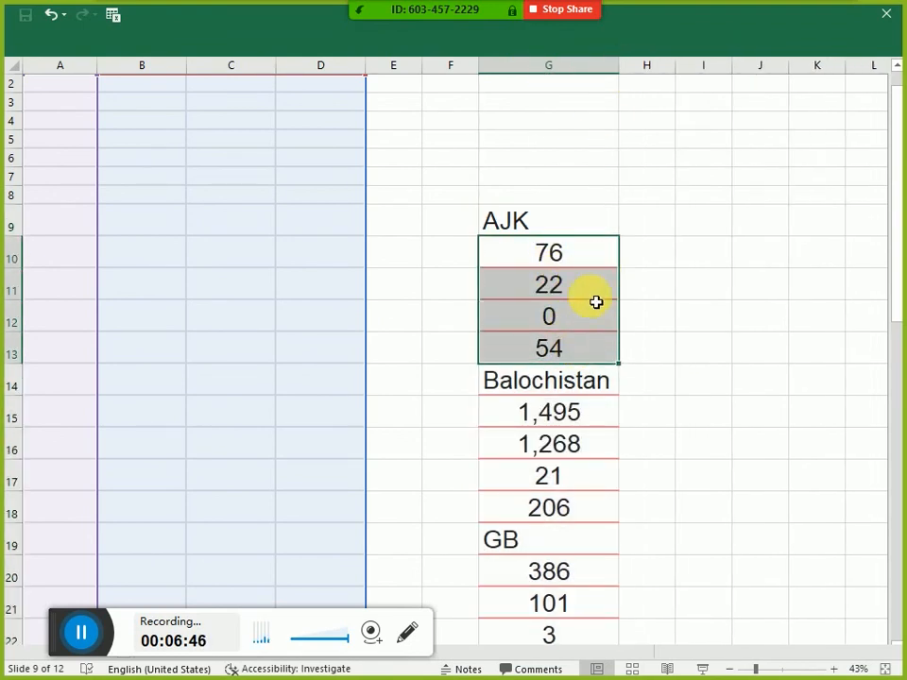
pyautogui.moveTo(608, 246); pyautogui.dragTo(668, 322)
pyautogui.moveTo(683, 266); pyautogui.dragTo(806, 237)
pyautogui.click(647, 197)
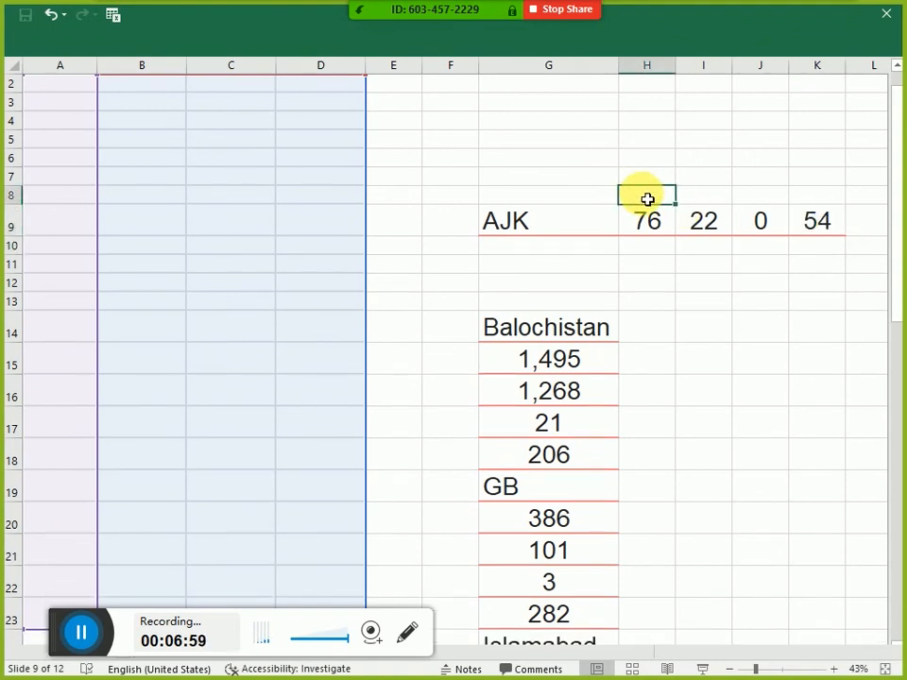
pyautogui.click(709, 200)
pyautogui.click(757, 200)
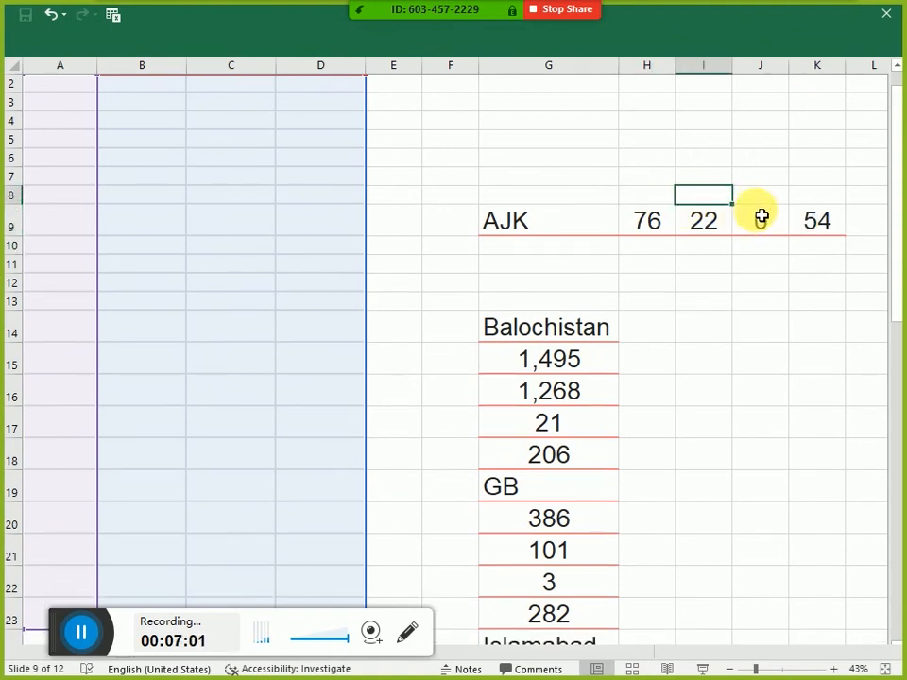
pyautogui.click(806, 200)
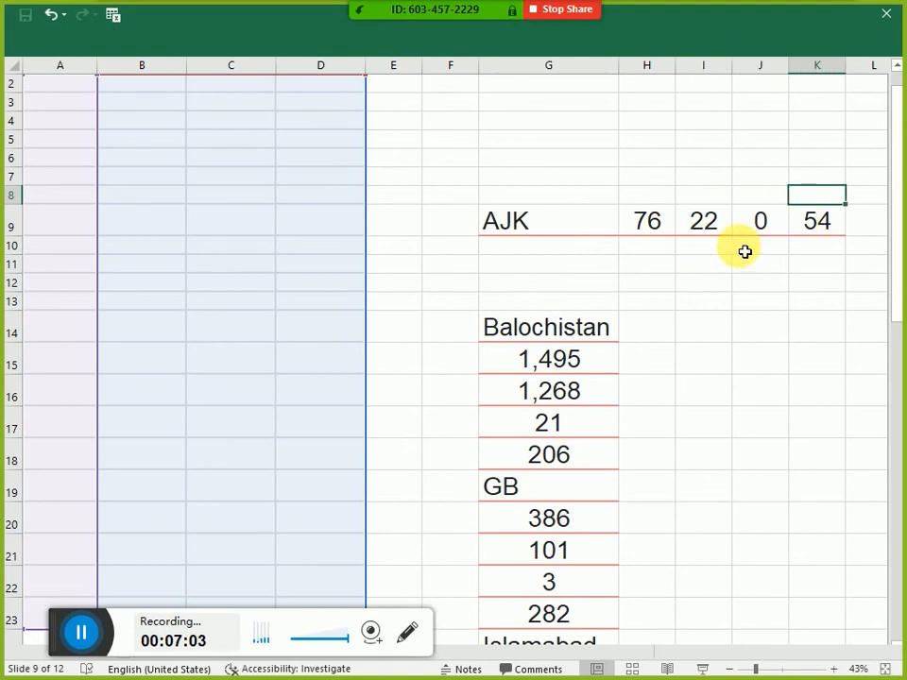
# Move the Balochistan name and its four figures up to start at cell G10, directly below AJK.
pyautogui.moveTo(558, 342); pyautogui.dragTo(564, 459)
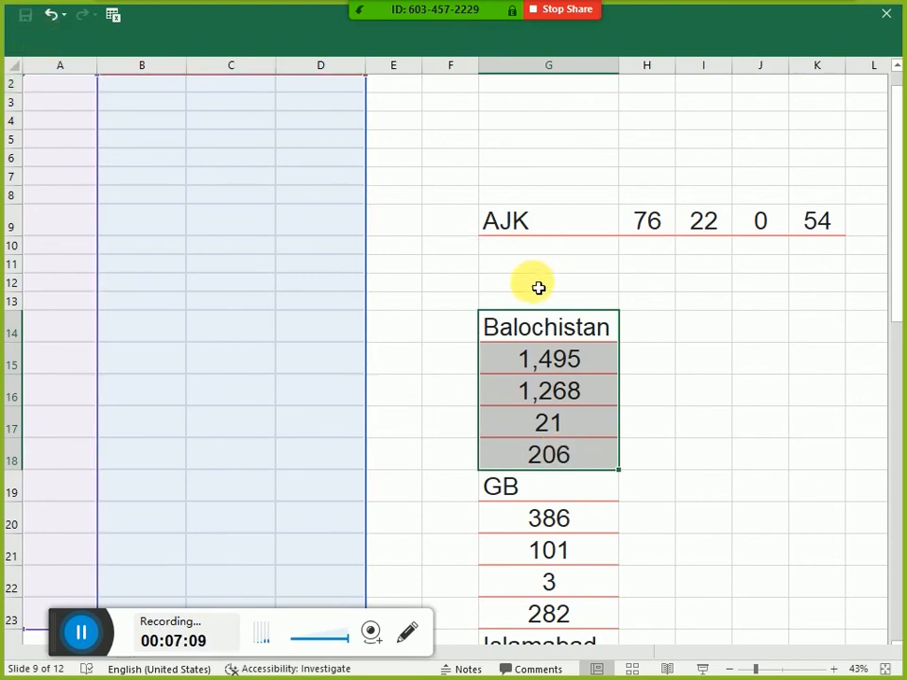
pyautogui.moveTo(527, 307); pyautogui.dragTo(549, 264)
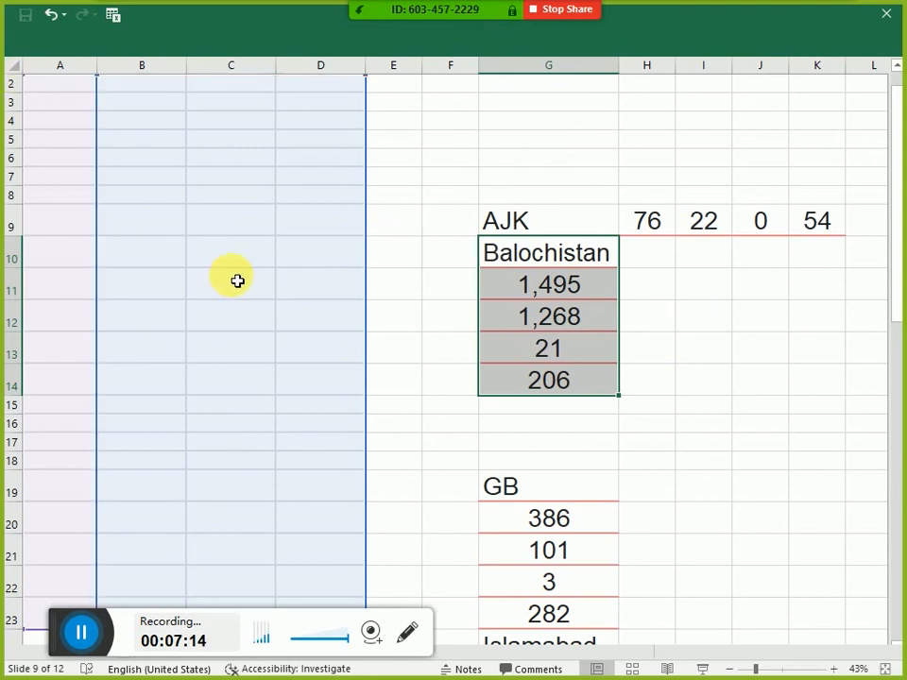
pyautogui.click(320, 252)
pyautogui.hotkey('ctrl', 'shift', 'Home')
# Close the chart data sheet, check the Pakistan statistics page in the browser, and return to the presentation.
pyautogui.click(887, 14)
pyautogui.hotkey('alt', 'Tab')
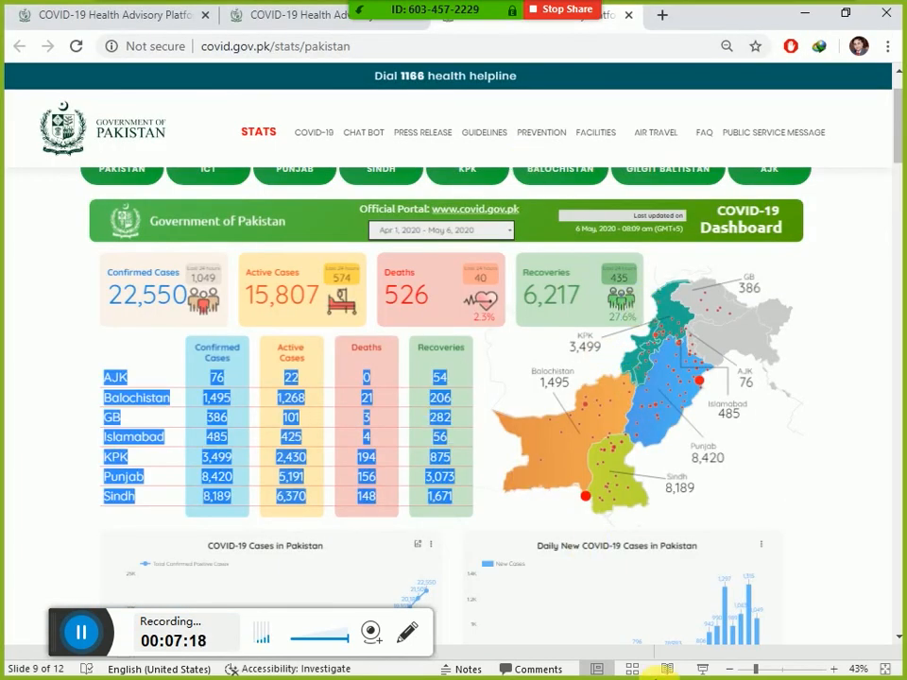
pyautogui.hotkey('alt', 'Tab')
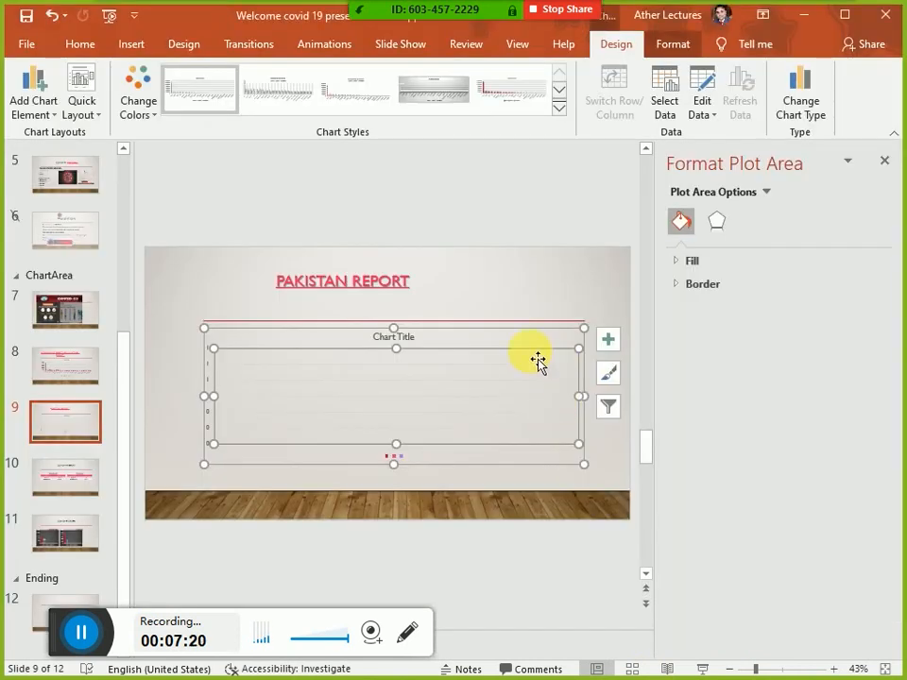
# Go to the World Most Effective Countries Report slide, select its chart, and close the formatting pane.
pyautogui.click(71, 367)
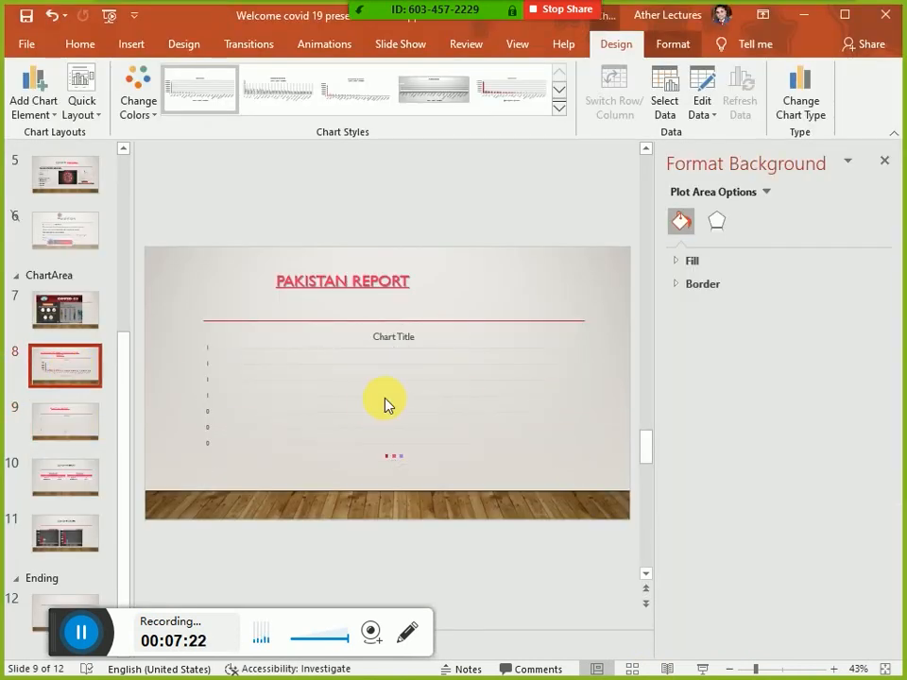
pyautogui.click(433, 380)
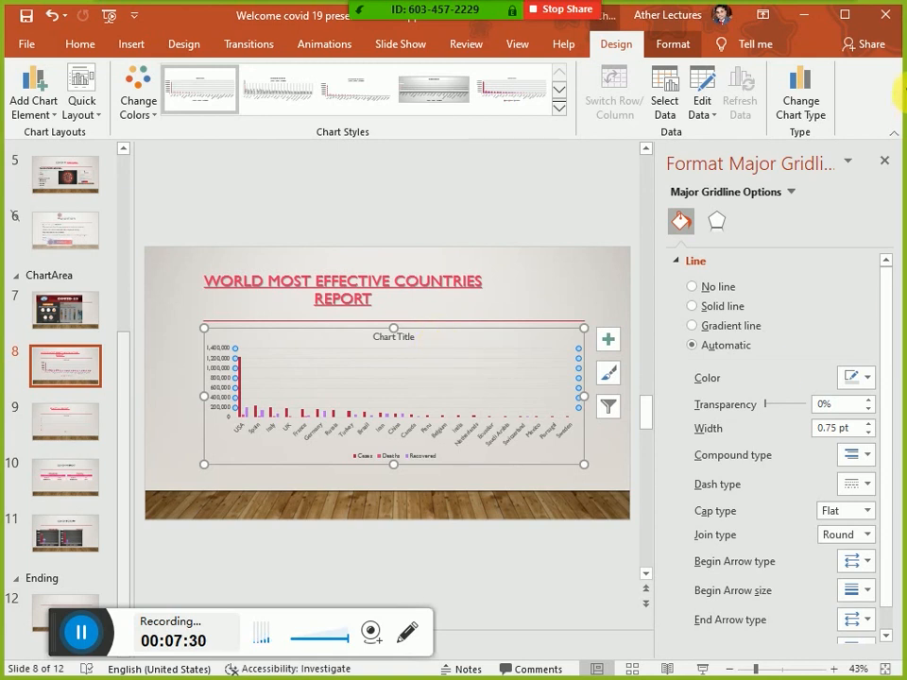
pyautogui.click(890, 163)
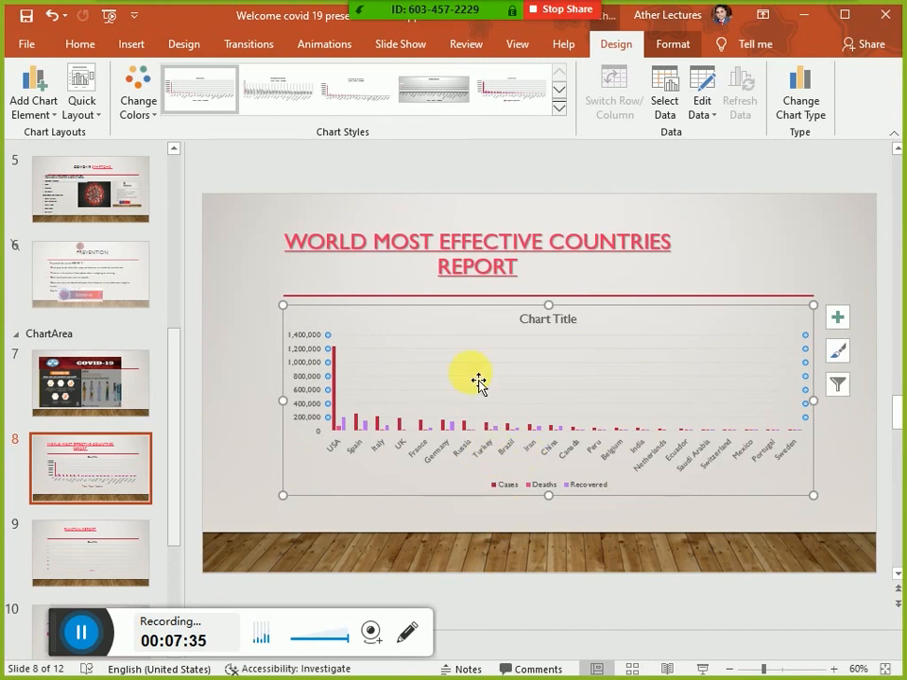
# Apply the first Colorful palette and a quick layout with data labels and the legend above the plot to the countries chart.
pyautogui.click(129, 111)
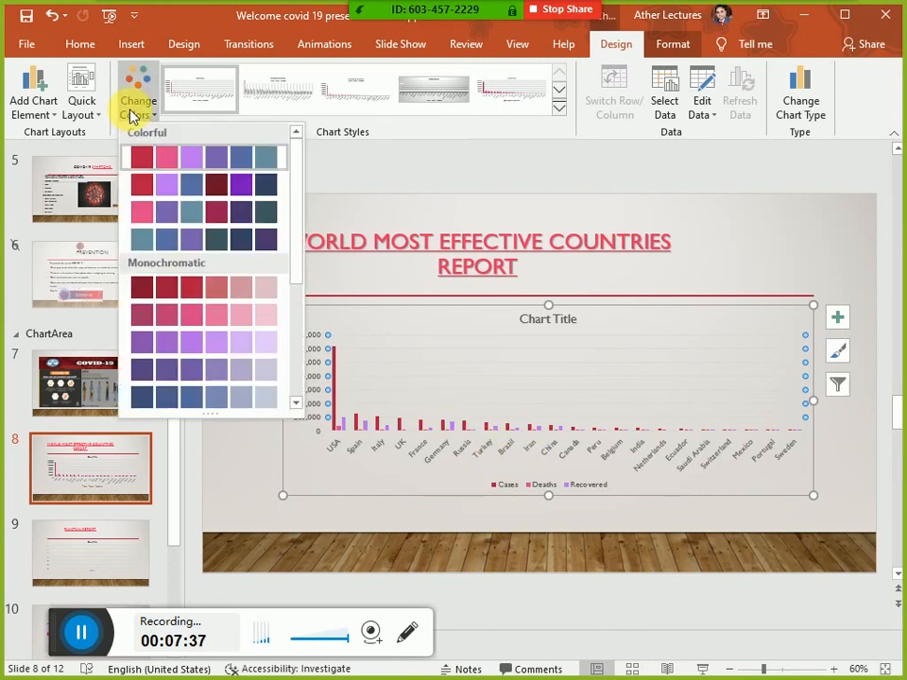
pyautogui.click(162, 162)
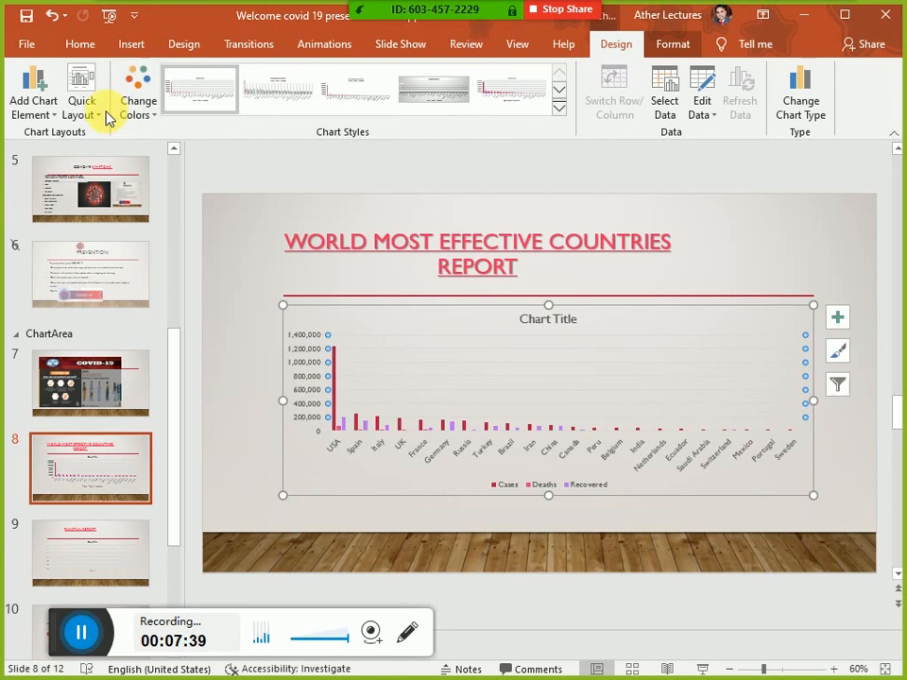
pyautogui.click(82, 104)
pyautogui.click(130, 153)
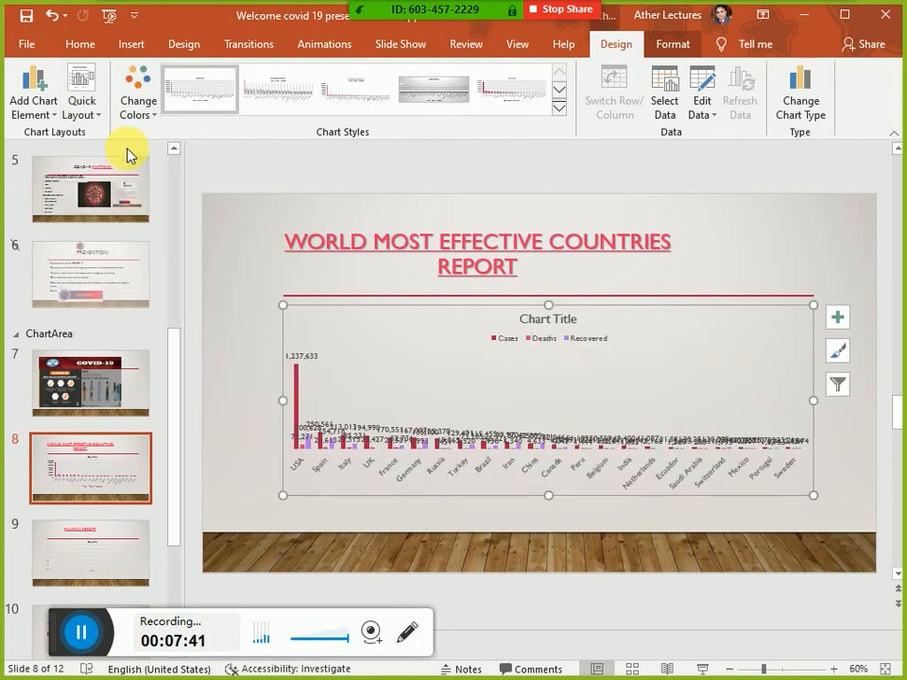
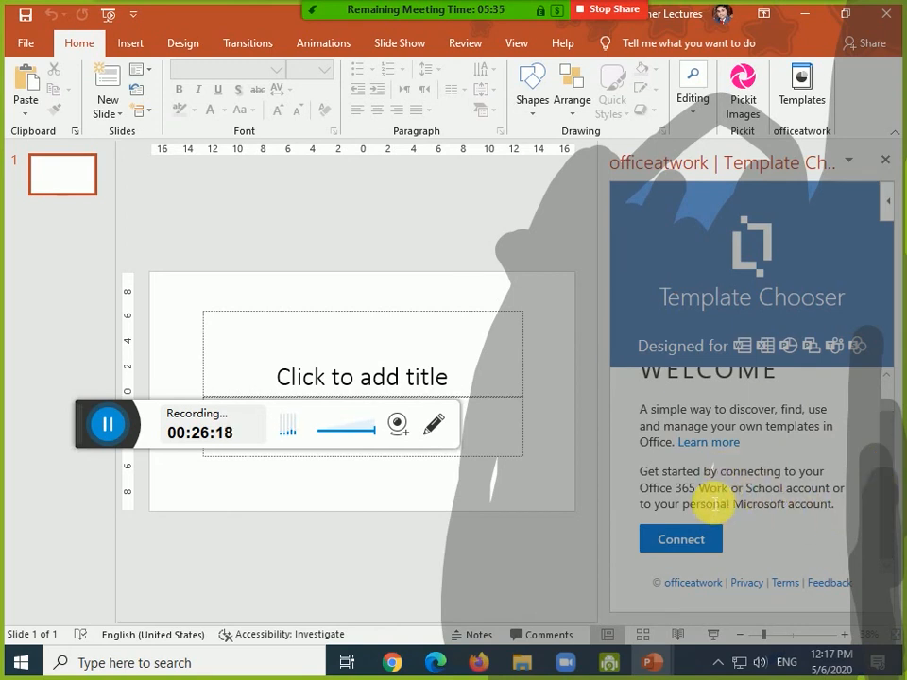
pyautogui.scroll(1, 705, 523)
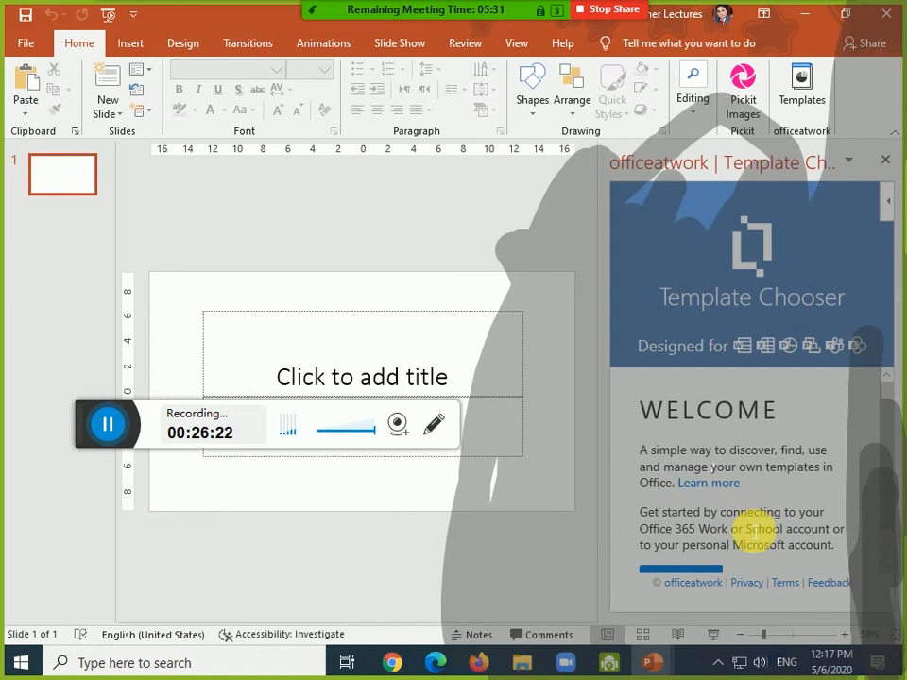
pyautogui.scroll(-1, 717, 550)
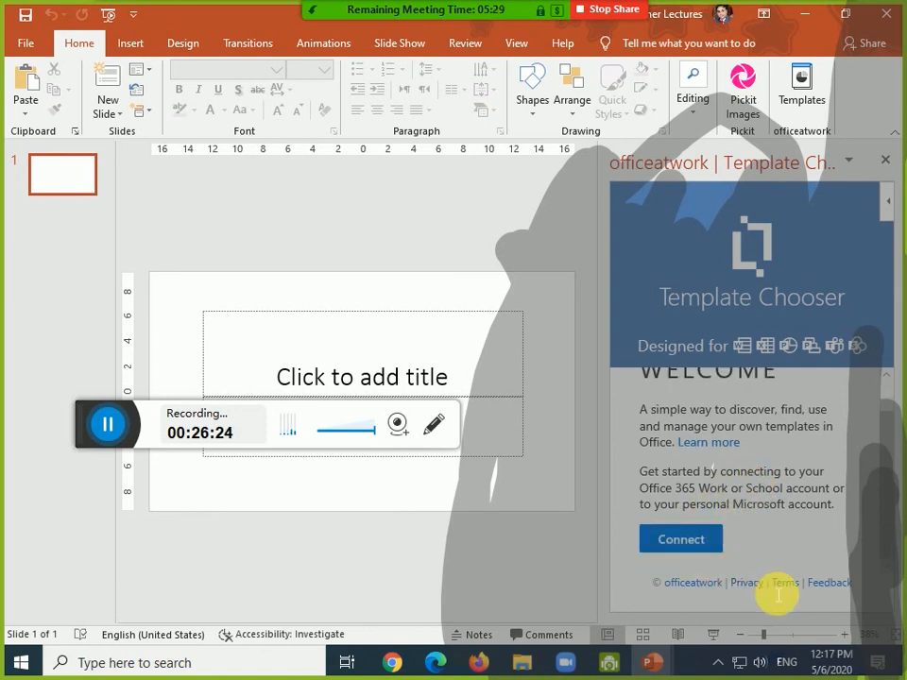
pyautogui.click(687, 541)
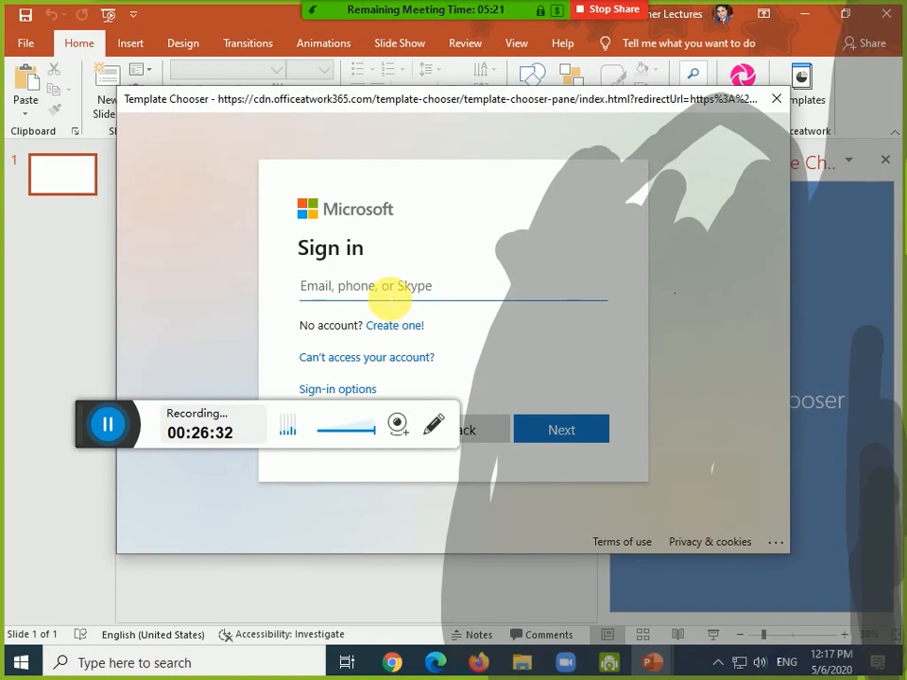
pyautogui.click(776, 99)
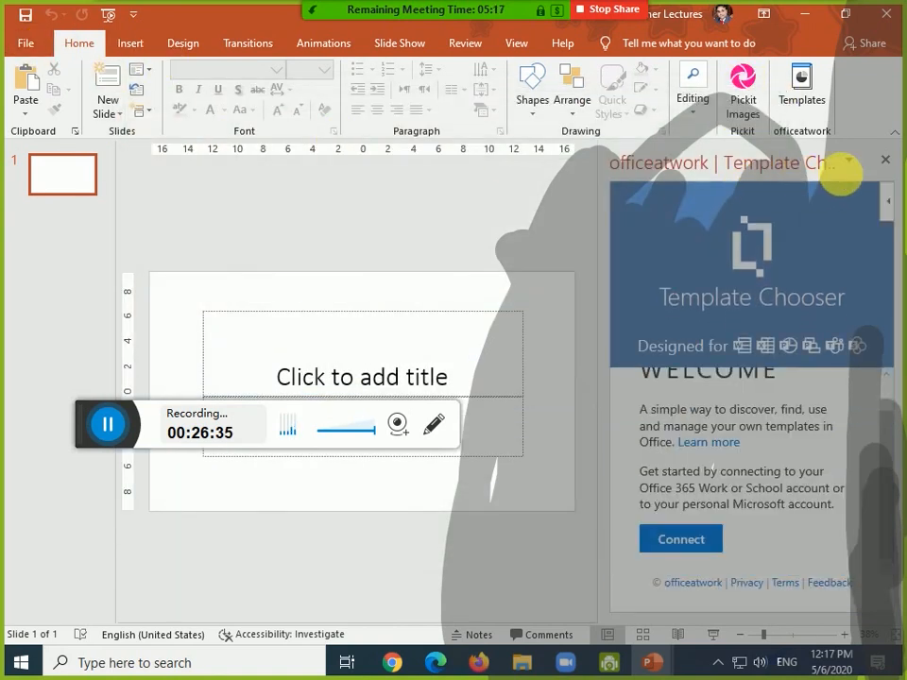
pyautogui.click(885, 160)
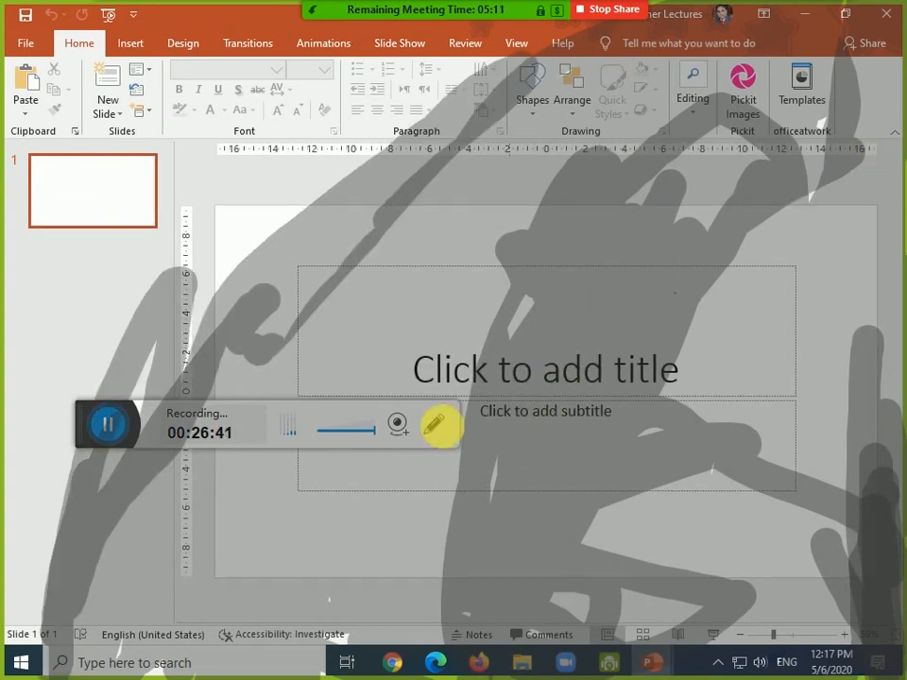
pyautogui.click(111, 427)
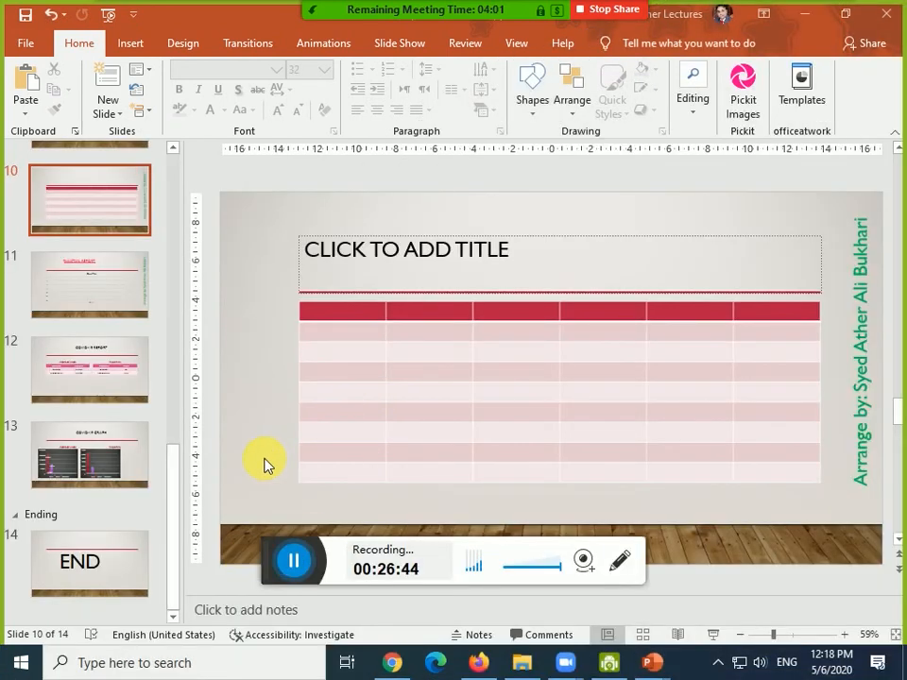
pyautogui.click(505, 44)
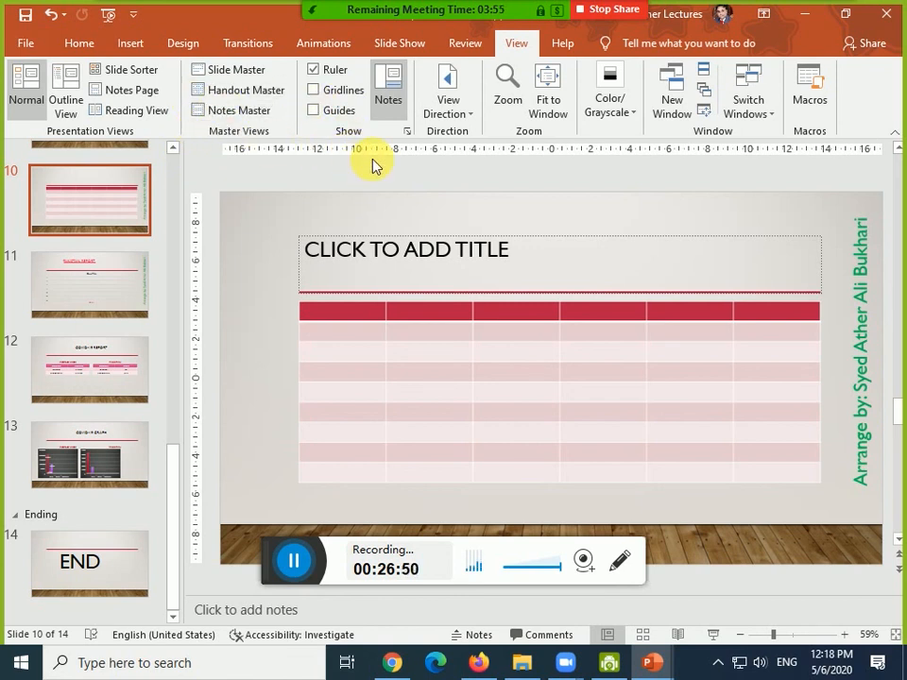
pyautogui.click(559, 44)
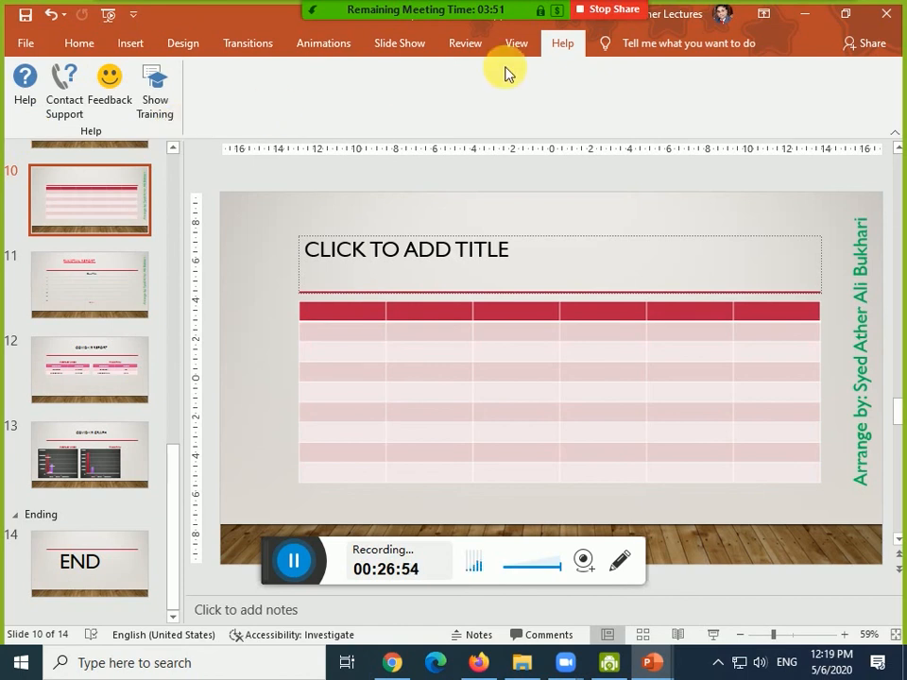
pyautogui.click(659, 45)
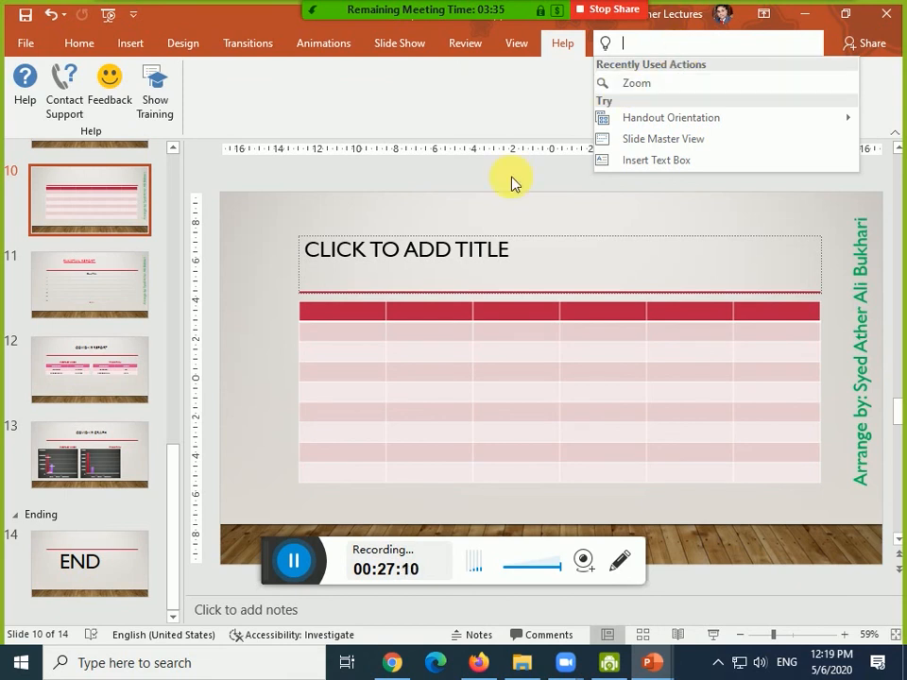
# Open the Quick Access Toolbar customization options and switch the available commands to All Commands.
pyautogui.click(134, 15)
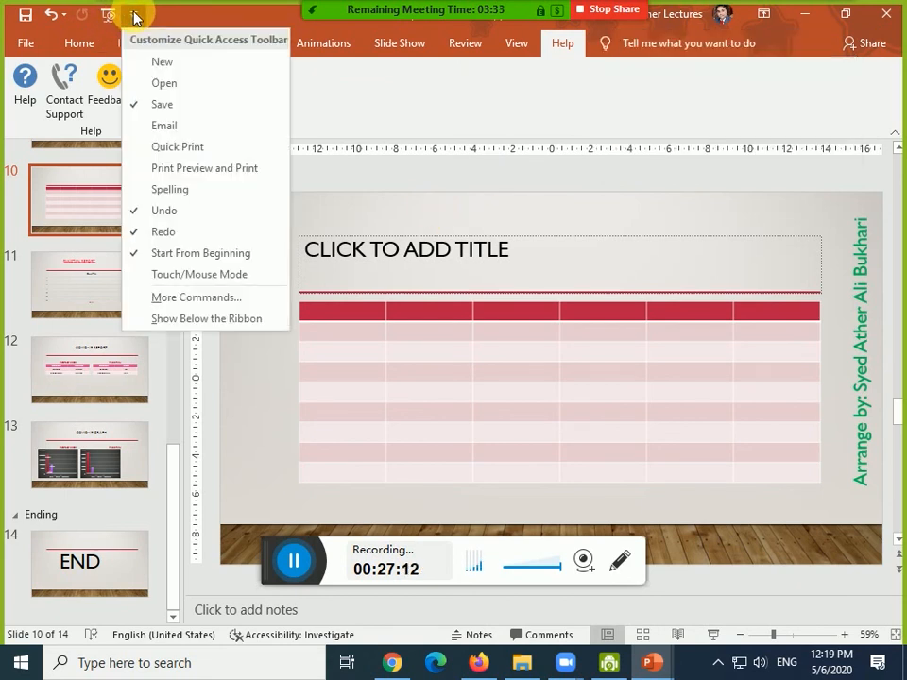
pyautogui.click(176, 302)
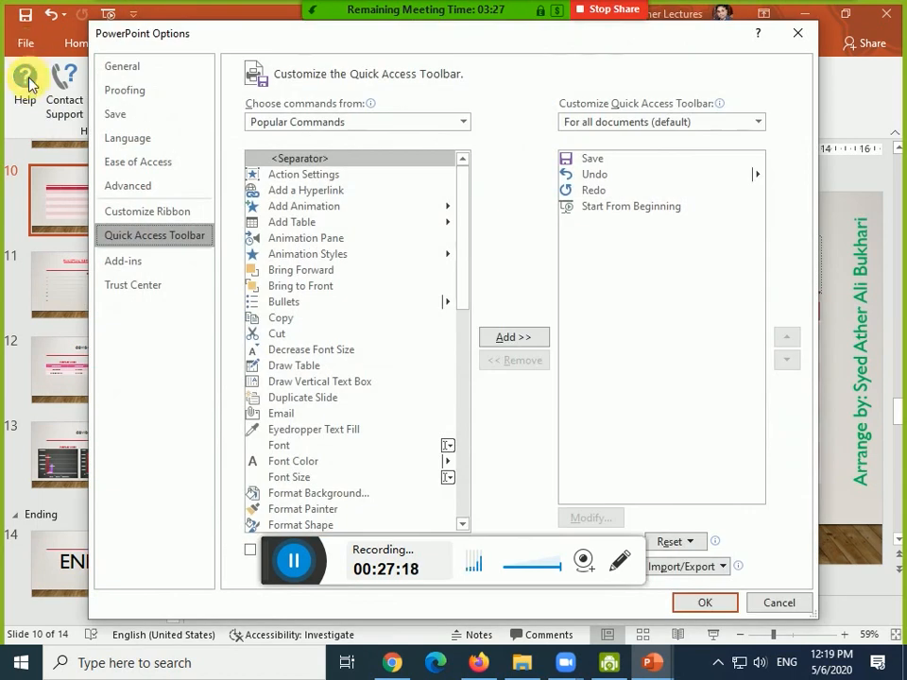
pyautogui.moveTo(328, 40); pyautogui.dragTo(328, 25)
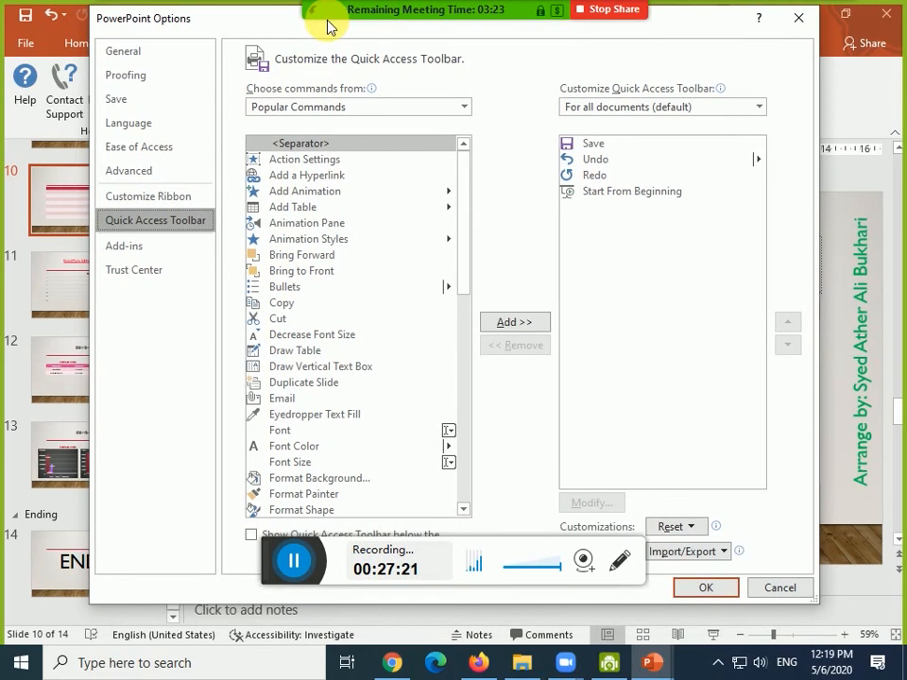
pyautogui.click(312, 110)
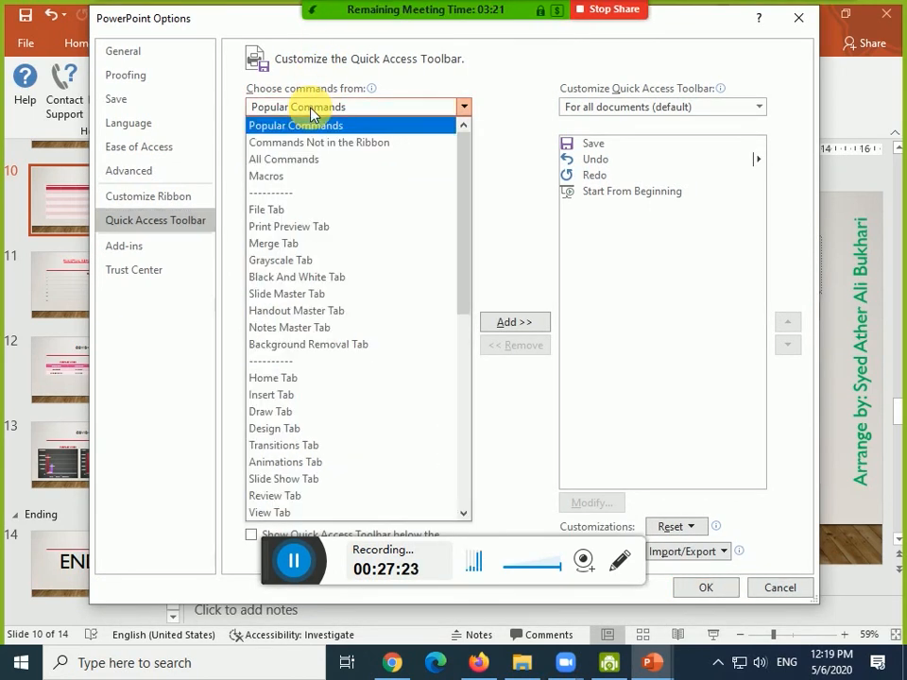
pyautogui.click(315, 160)
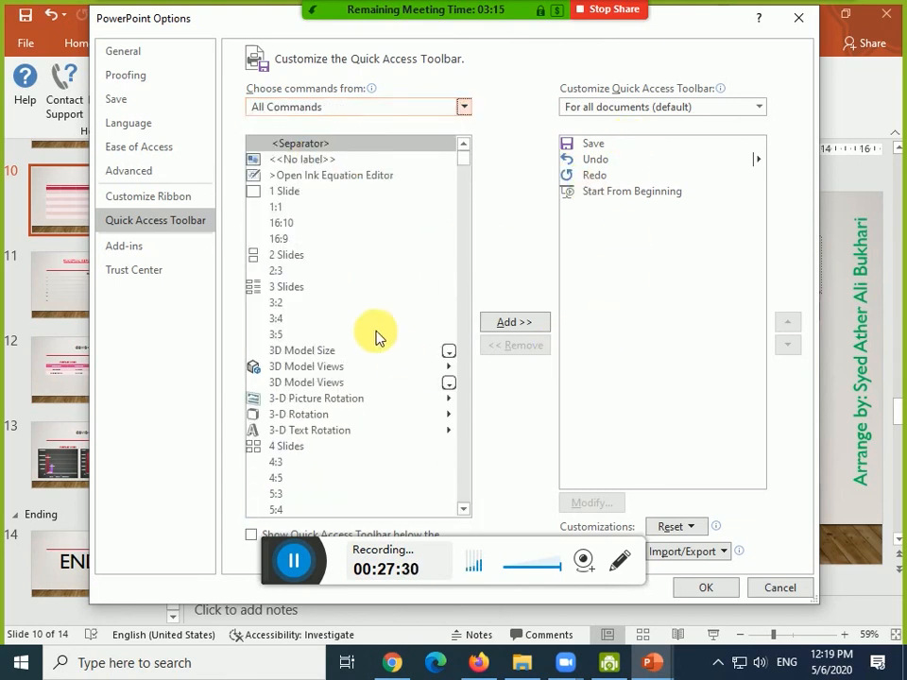
pyautogui.moveTo(464, 166)
pyautogui.mouseDown()
pyautogui.moveTo(466, 235)
pyautogui.moveTo(464, 145)
pyautogui.mouseUp()
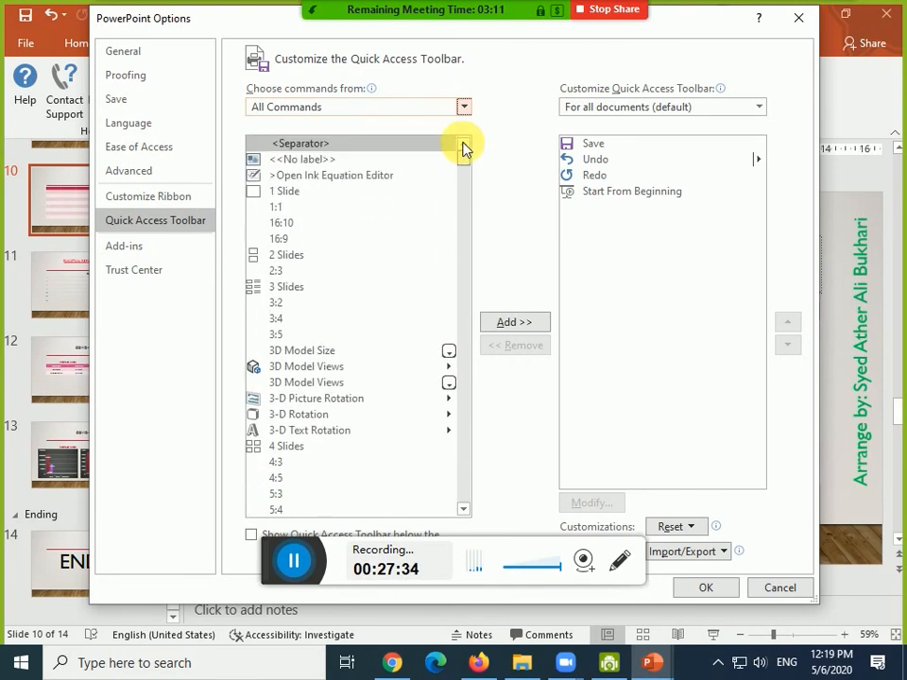
# Add a new custom tab after Help in the ribbon customization and give it an additional new group.
pyautogui.click(143, 199)
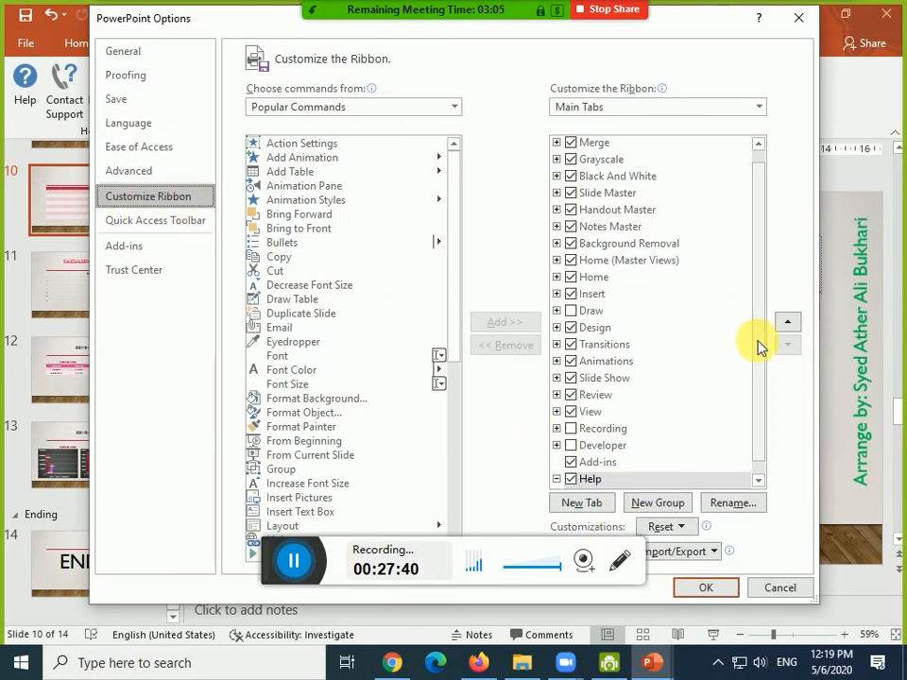
pyautogui.moveTo(762, 340); pyautogui.dragTo(771, 400)
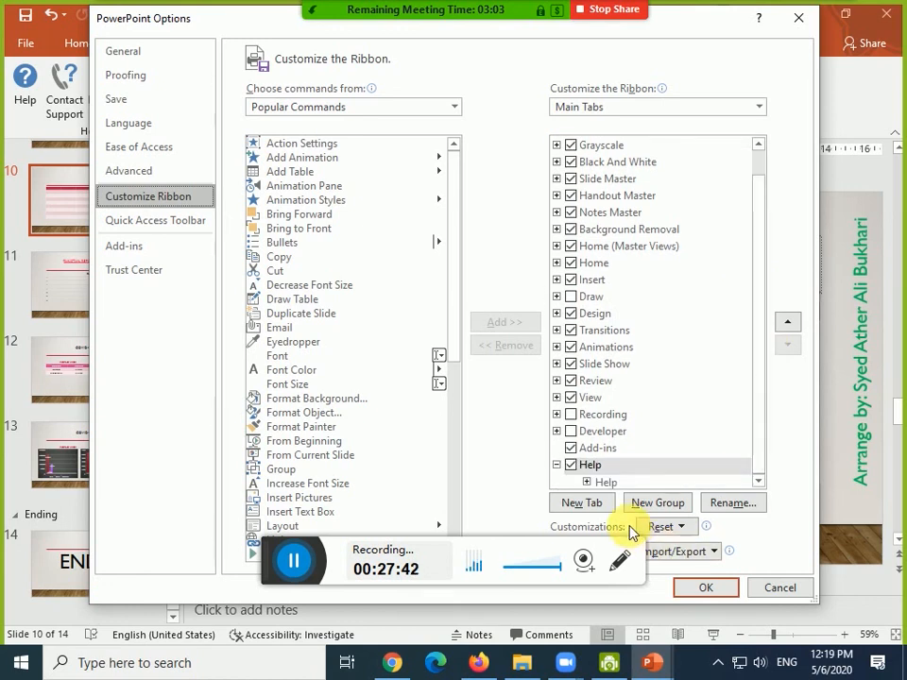
pyautogui.click(588, 511)
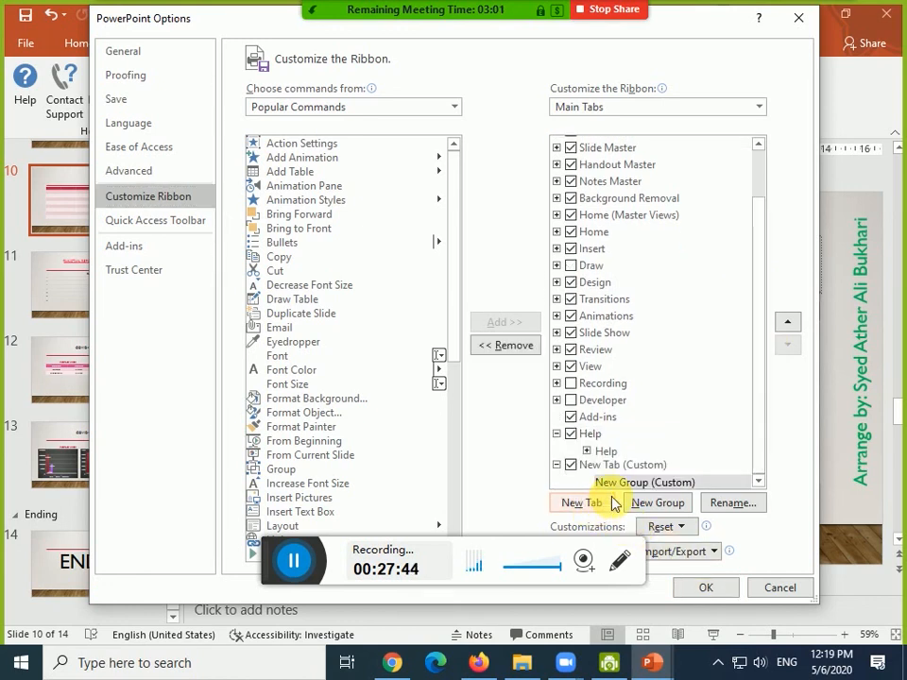
pyautogui.click(610, 467)
pyautogui.moveTo(291, 556); pyautogui.dragTo(135, 587)
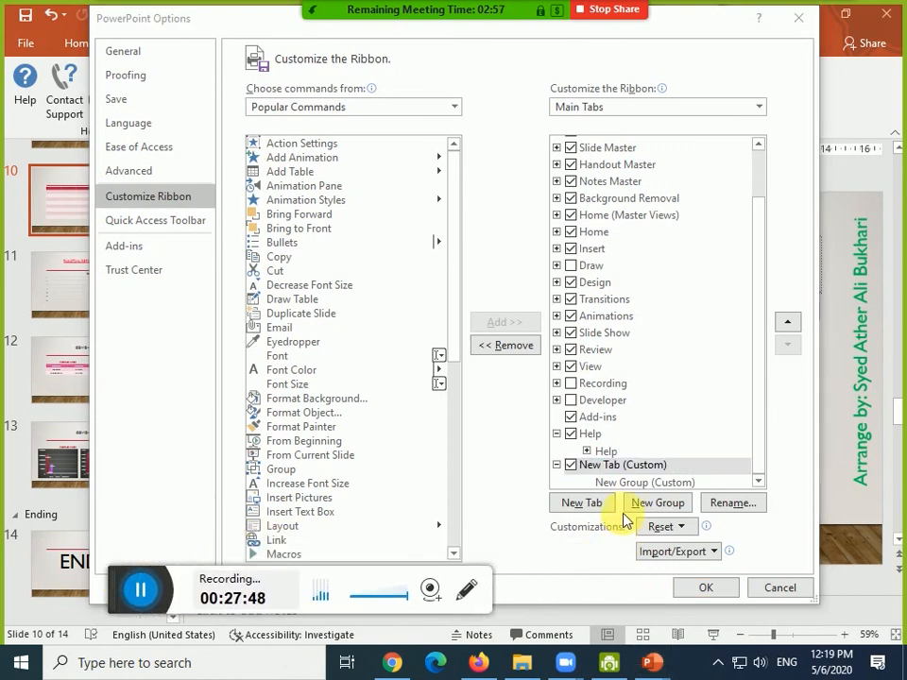
pyautogui.click(627, 465)
pyautogui.click(676, 511)
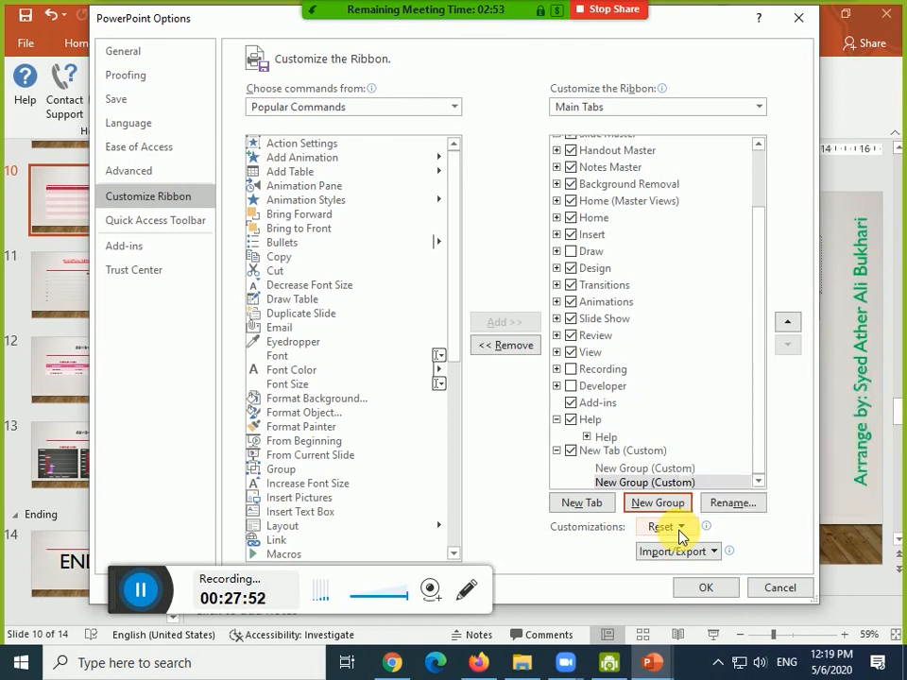
# Reset all ribbon and Quick Access Toolbar customizations and apply the options.
pyautogui.click(680, 527)
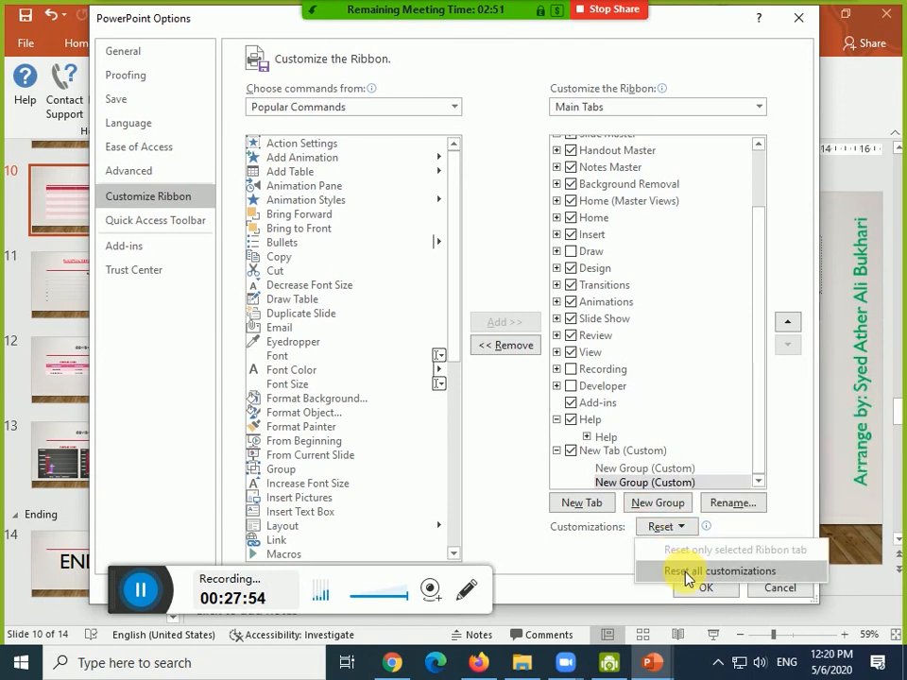
pyautogui.click(687, 572)
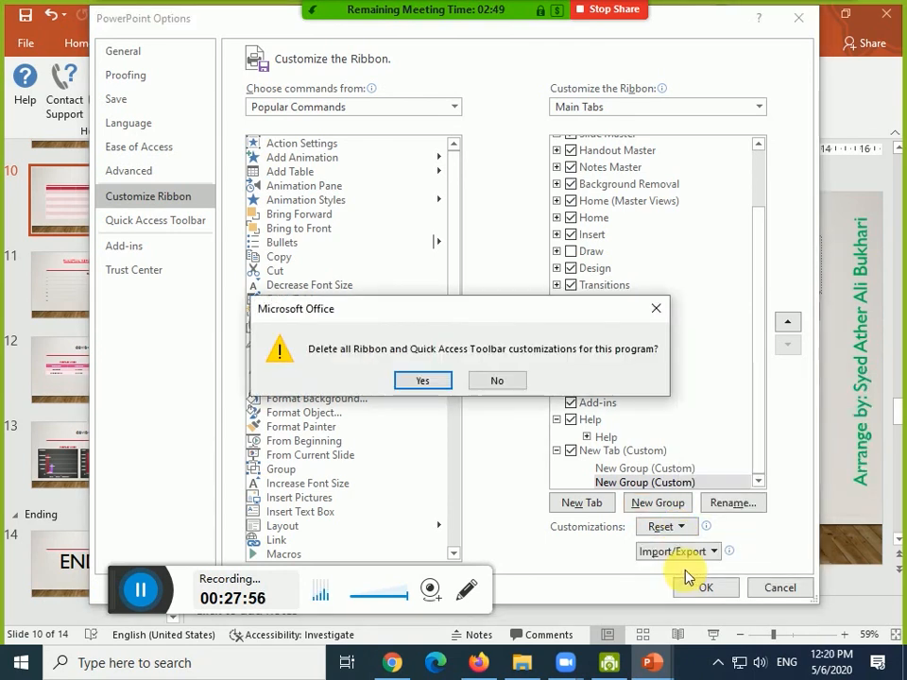
pyautogui.click(423, 381)
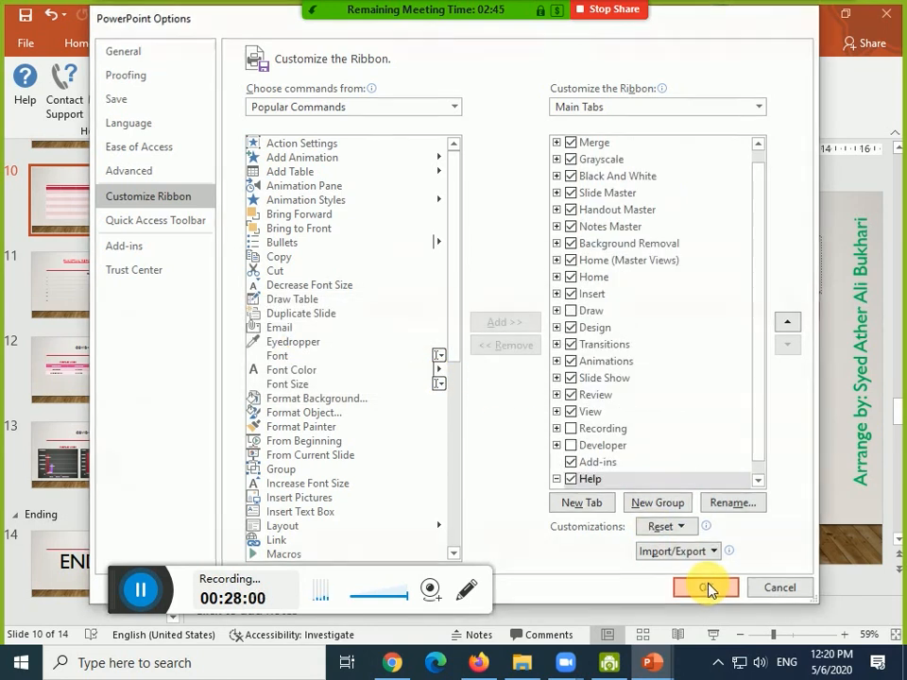
pyautogui.click(706, 587)
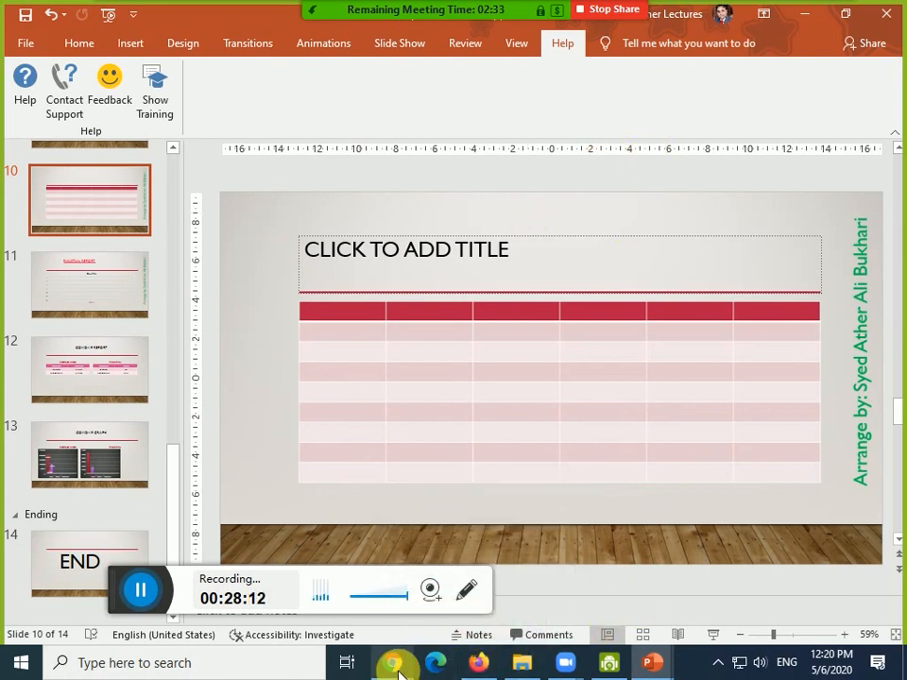
# Switch to Chrome to check the covid.gov.pk Pakistan and global statistics pages, and return to the PowerPoint presentation.
pyautogui.moveTo(395, 662)
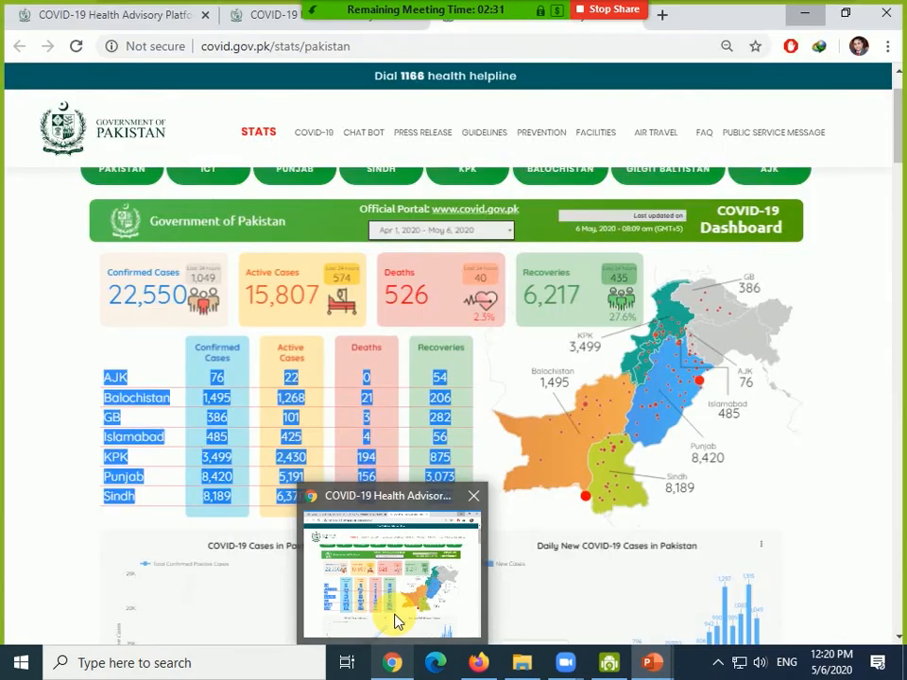
pyautogui.click(395, 621)
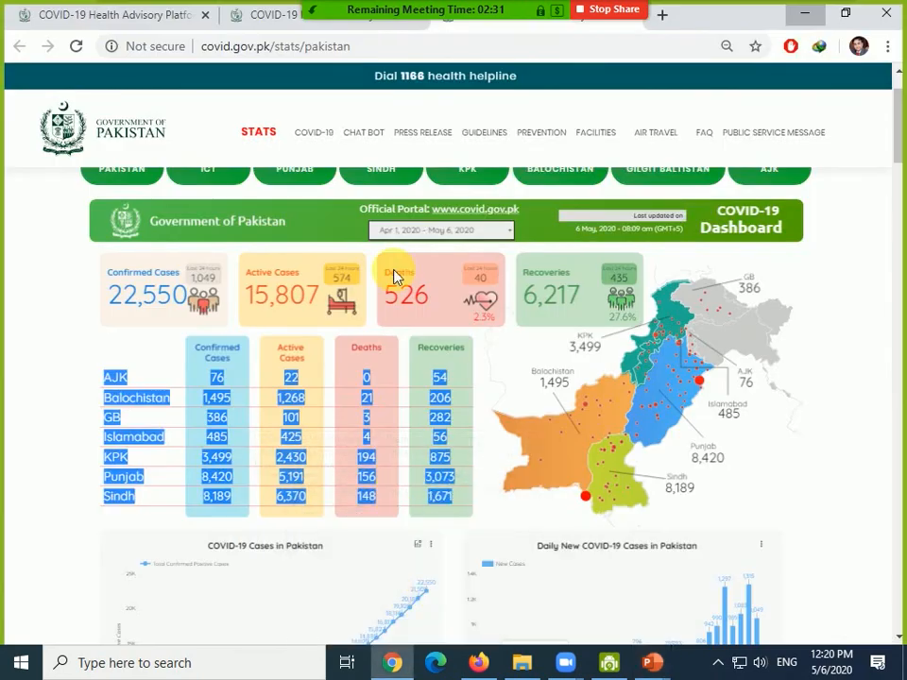
pyautogui.click(145, 16)
pyautogui.click(273, 28)
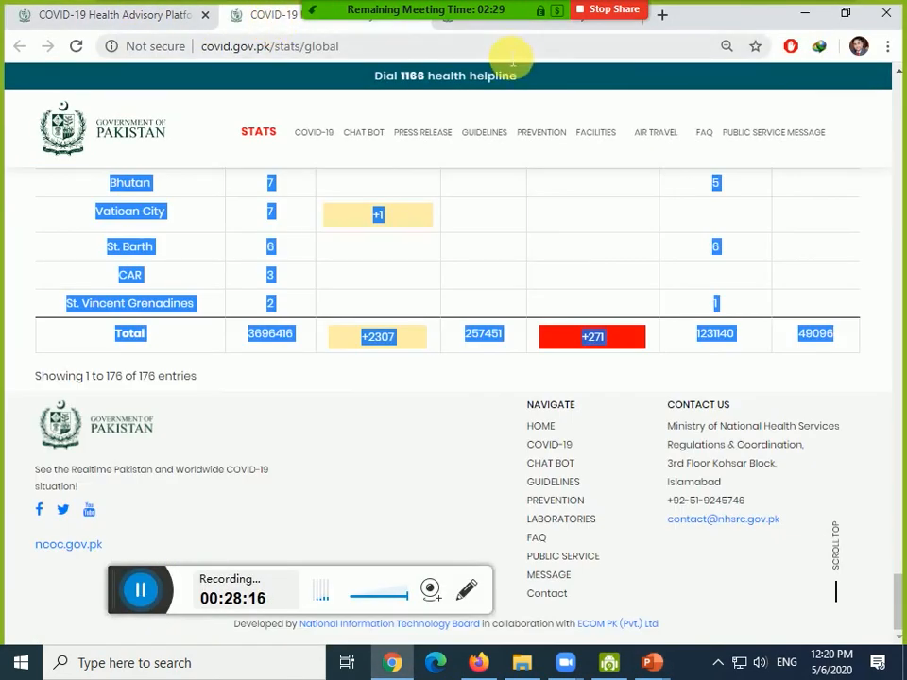
pyautogui.hotkey('ctrl', 'Tab')
pyautogui.click(652, 662)
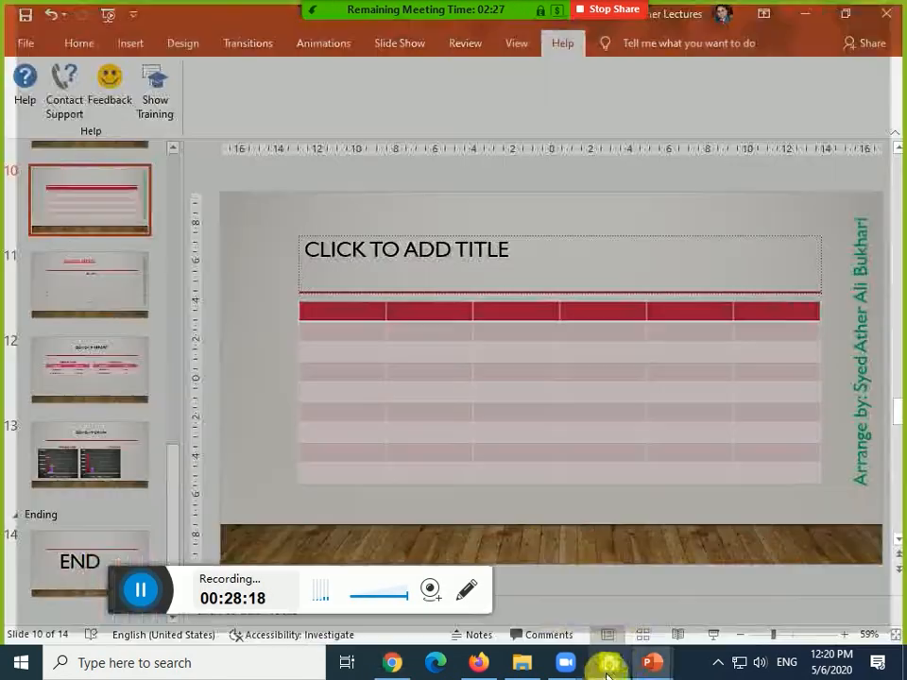
# Switch to Firefox and review the PowerPoint 2019 article's sections on the text highlighter, funnel charts, Morph transition and Zoom.
pyautogui.click(483, 665)
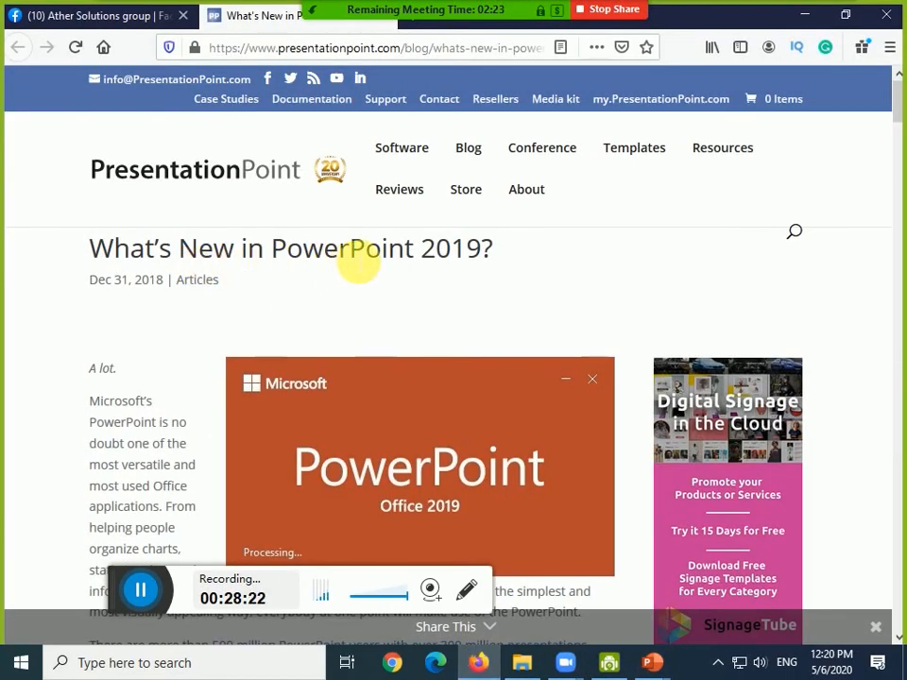
pyautogui.moveTo(310, 263); pyautogui.dragTo(466, 253)
pyautogui.scroll(-5, 465, 257)
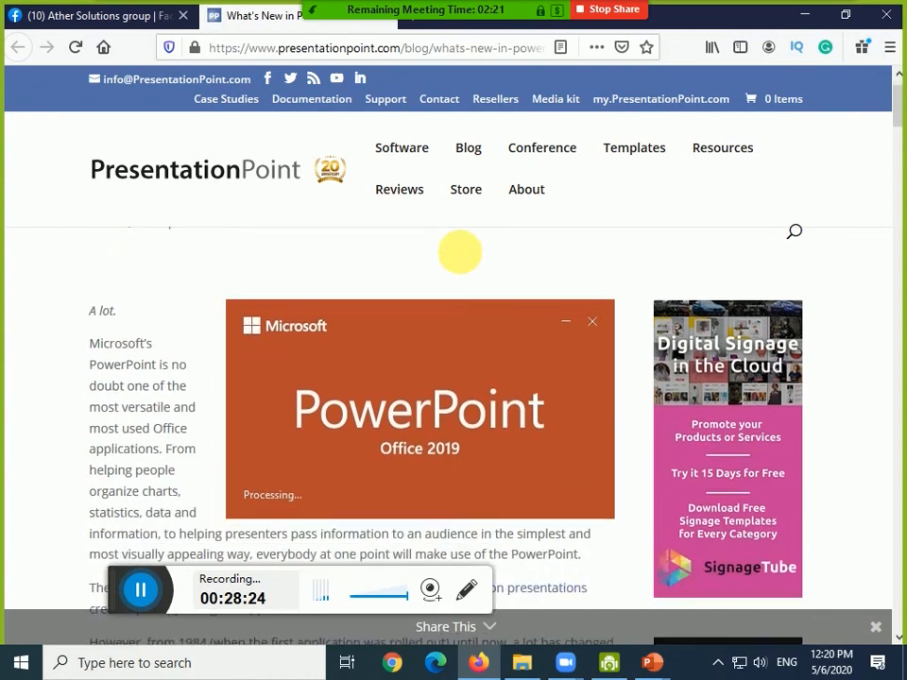
pyautogui.scroll(-5, 465, 257)
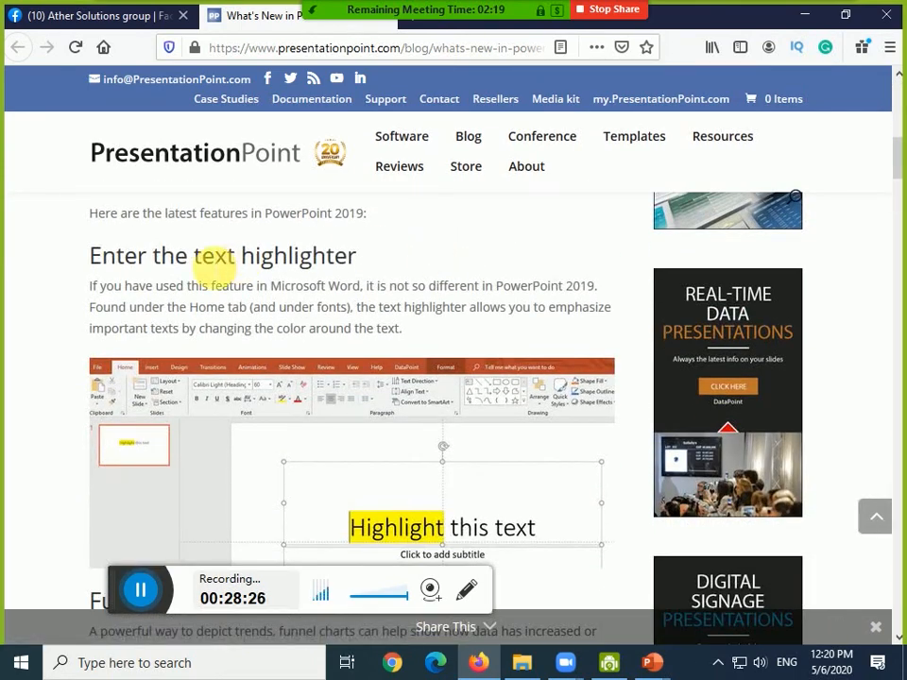
pyautogui.moveTo(177, 258); pyautogui.dragTo(378, 257)
pyautogui.scroll(-2, 395, 479)
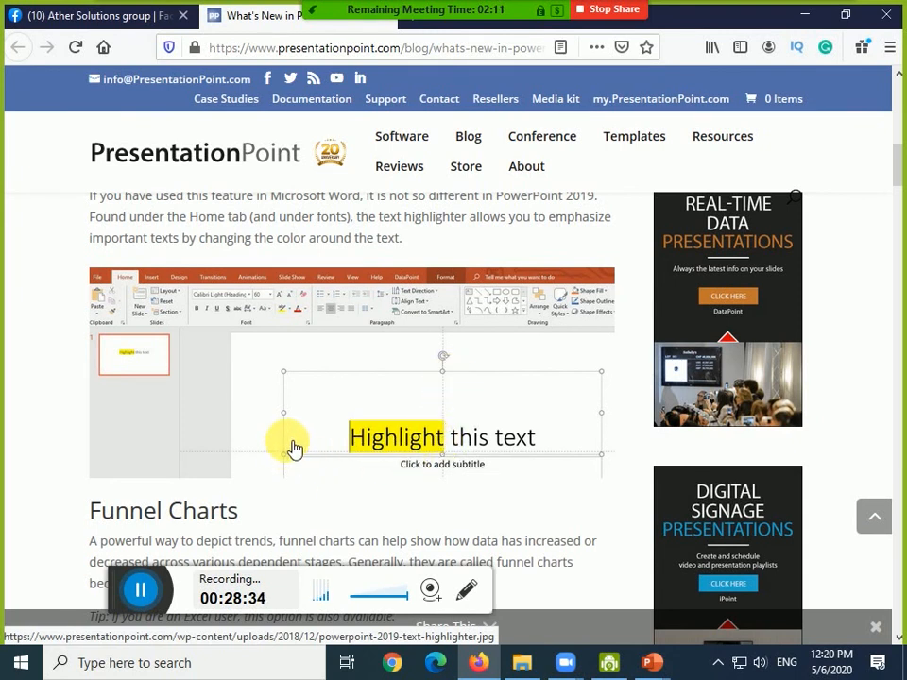
pyautogui.scroll(-5, 307, 432)
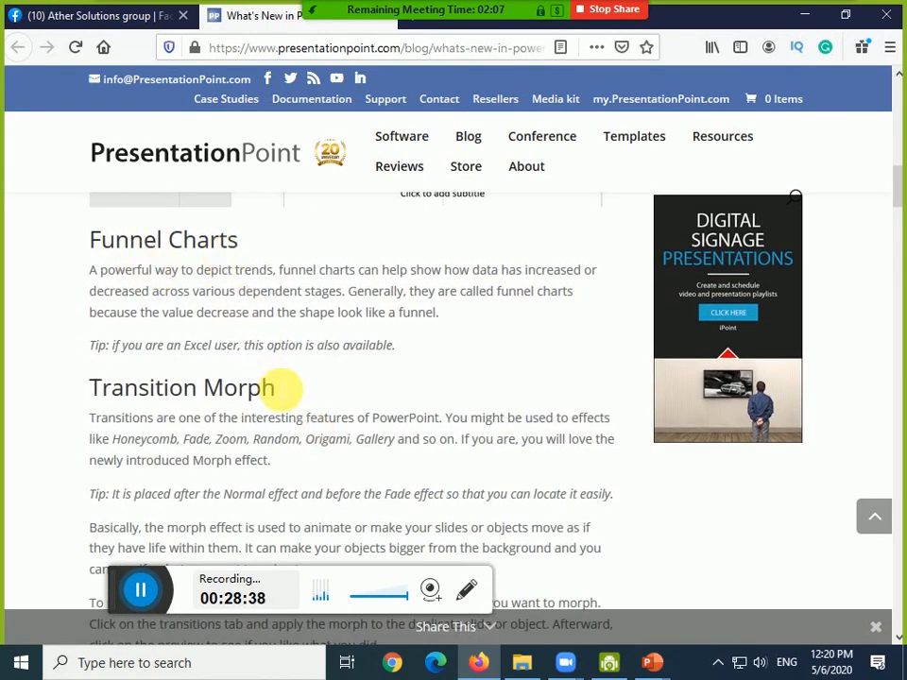
pyautogui.scroll(-8, 278, 387)
pyautogui.scroll(-6, 280, 390)
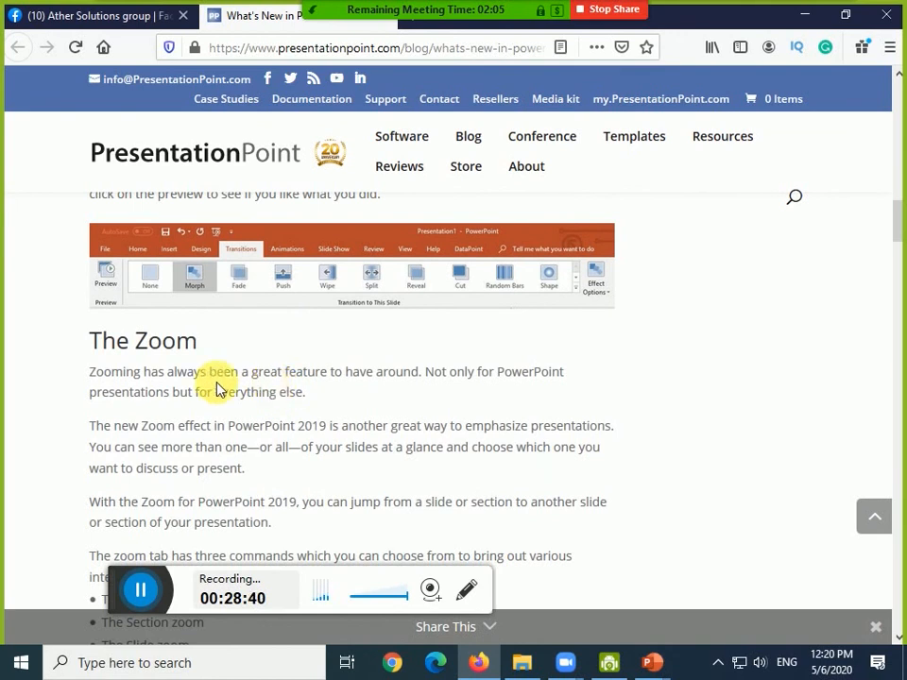
pyautogui.scroll(-2, 287, 399)
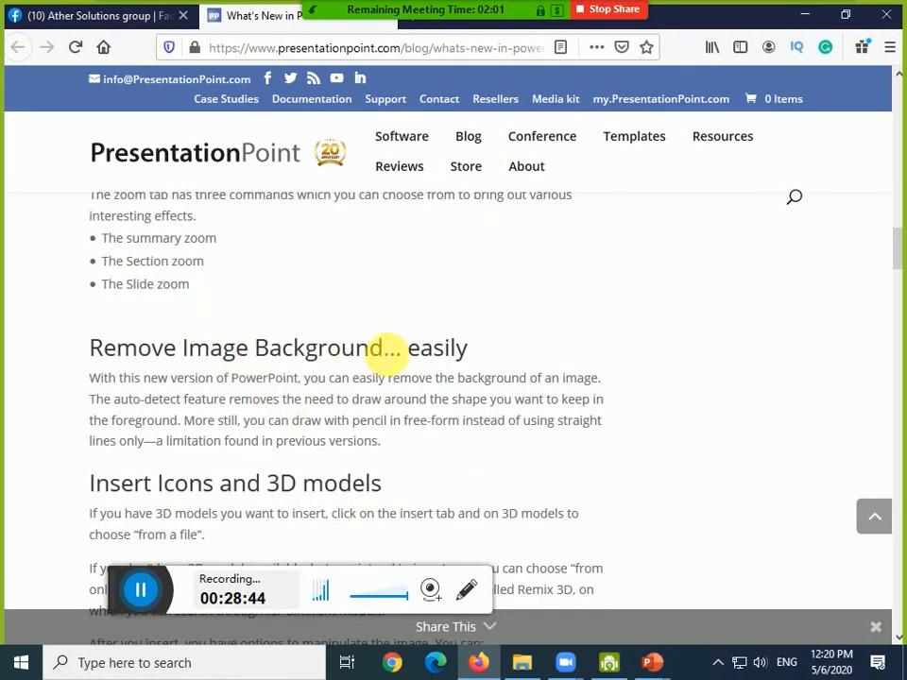
# Review the article's sections on icons and 3D models, online video and converting presentations to high quality videos.
pyautogui.scroll(-5, 389, 359)
pyautogui.moveTo(172, 212); pyautogui.dragTo(381, 214)
pyautogui.scroll(-6, 360, 344)
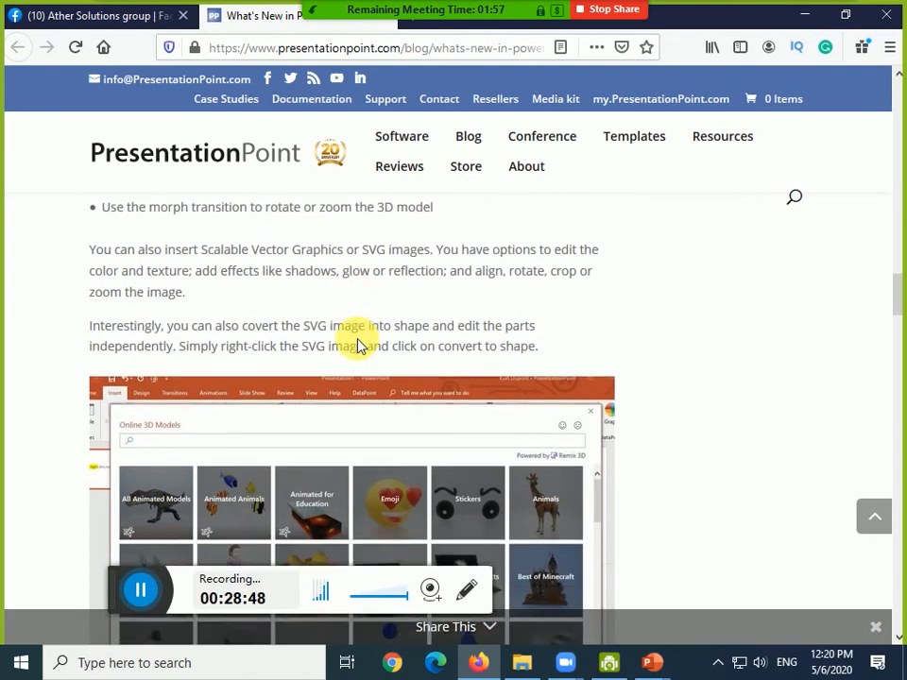
pyautogui.scroll(-6, 359, 346)
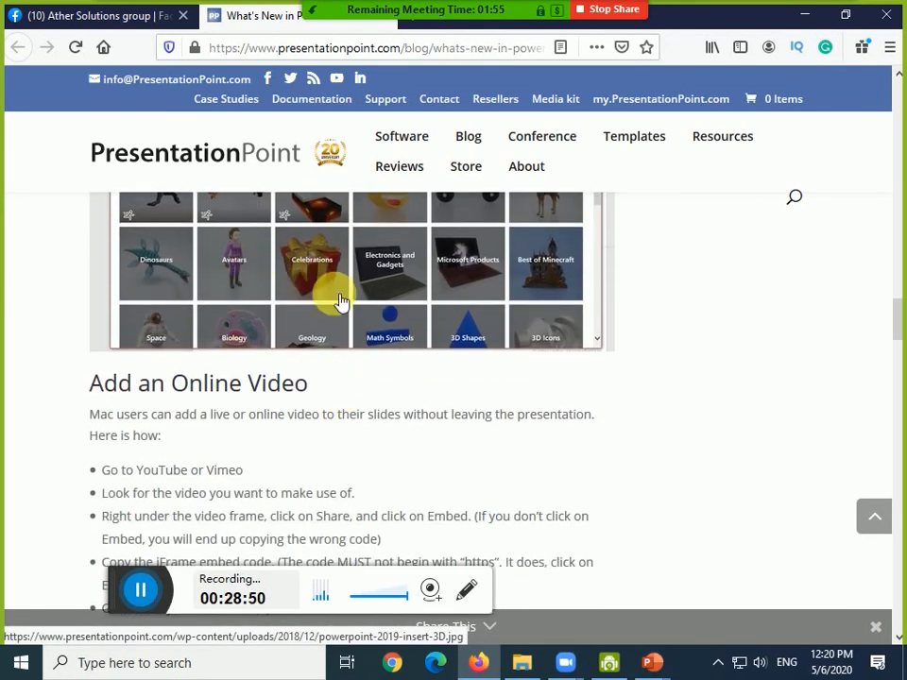
pyautogui.scroll(-5, 411, 480)
pyautogui.scroll(-4, 411, 479)
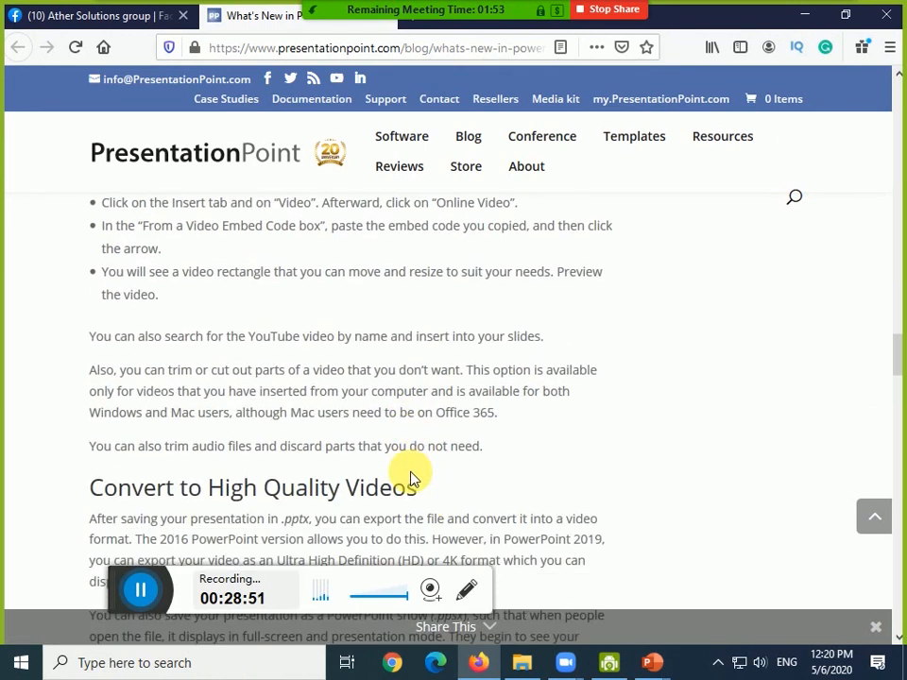
pyautogui.scroll(-4, 411, 480)
pyautogui.moveTo(202, 310); pyautogui.dragTo(423, 308)
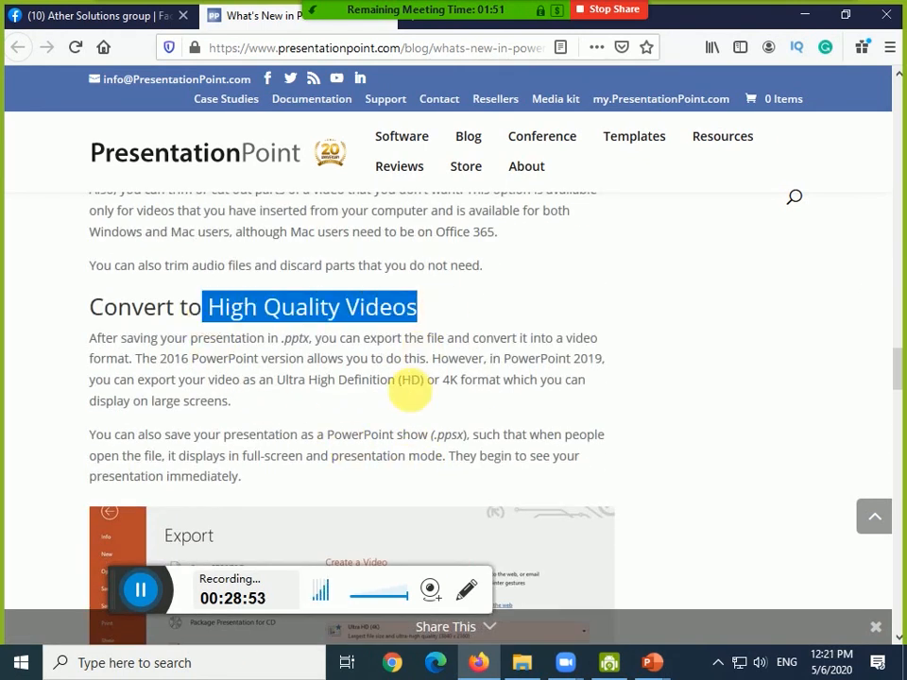
pyautogui.scroll(-4, 409, 390)
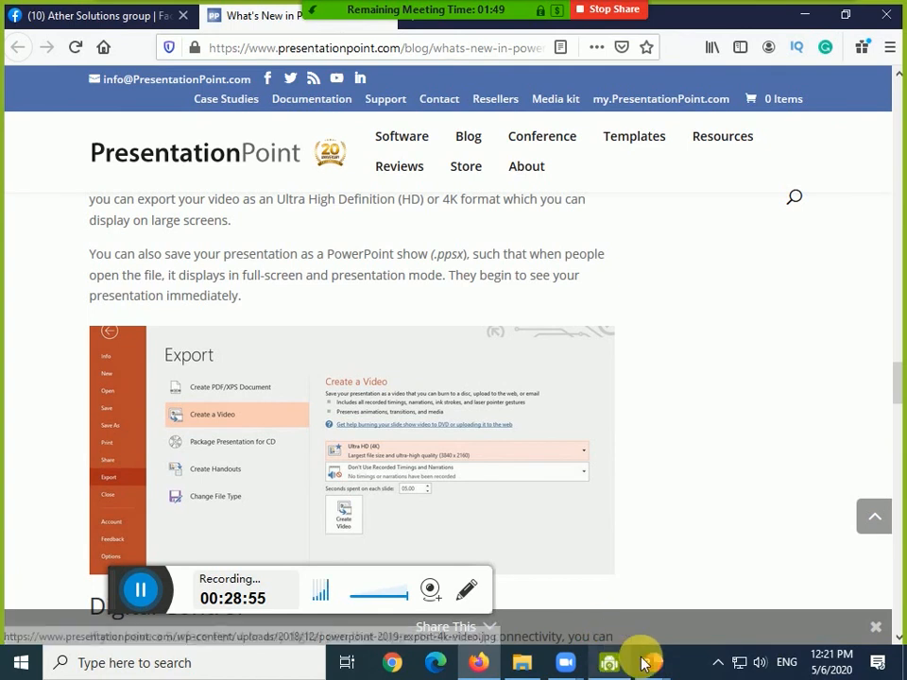
# Switch to the COVID-19 presentation in PowerPoint and examine the file formats offered by Save As for This PC, leaving without saving.
pyautogui.moveTo(650, 661)
pyautogui.click(612, 584)
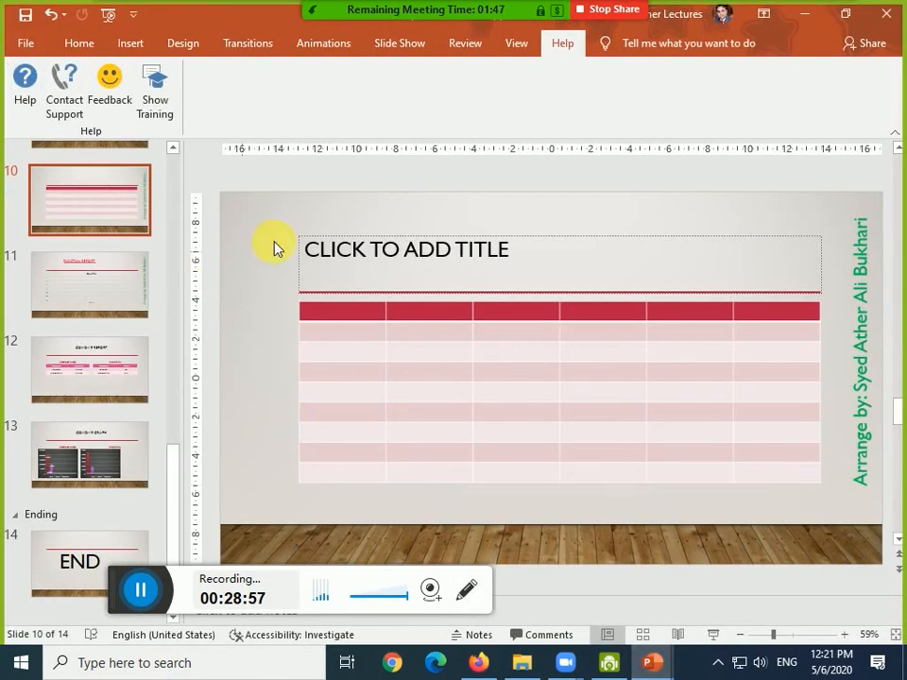
pyautogui.click(25, 43)
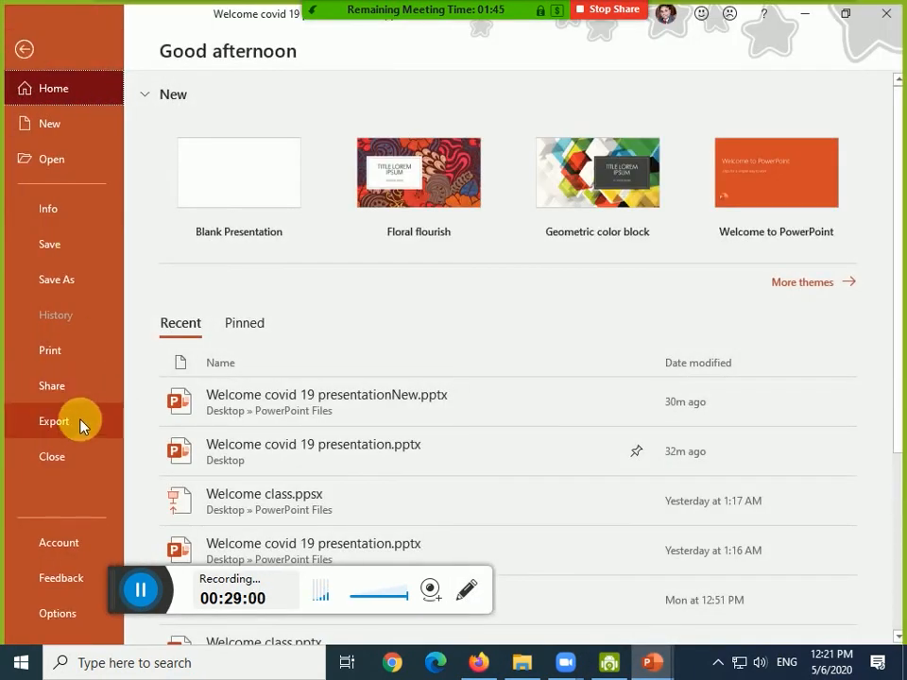
pyautogui.click(64, 280)
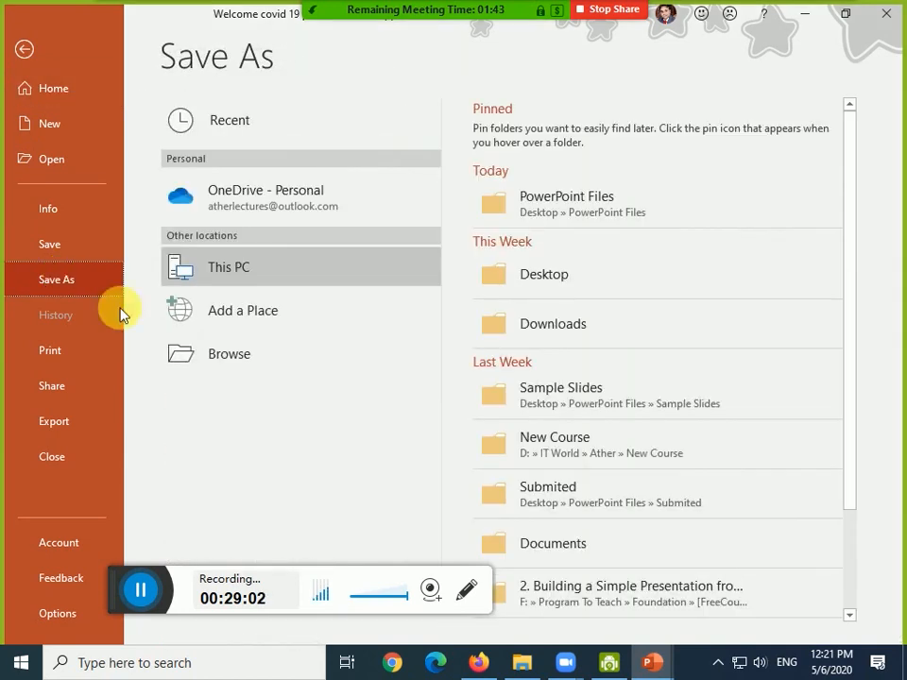
pyautogui.click(350, 271)
pyautogui.click(349, 272)
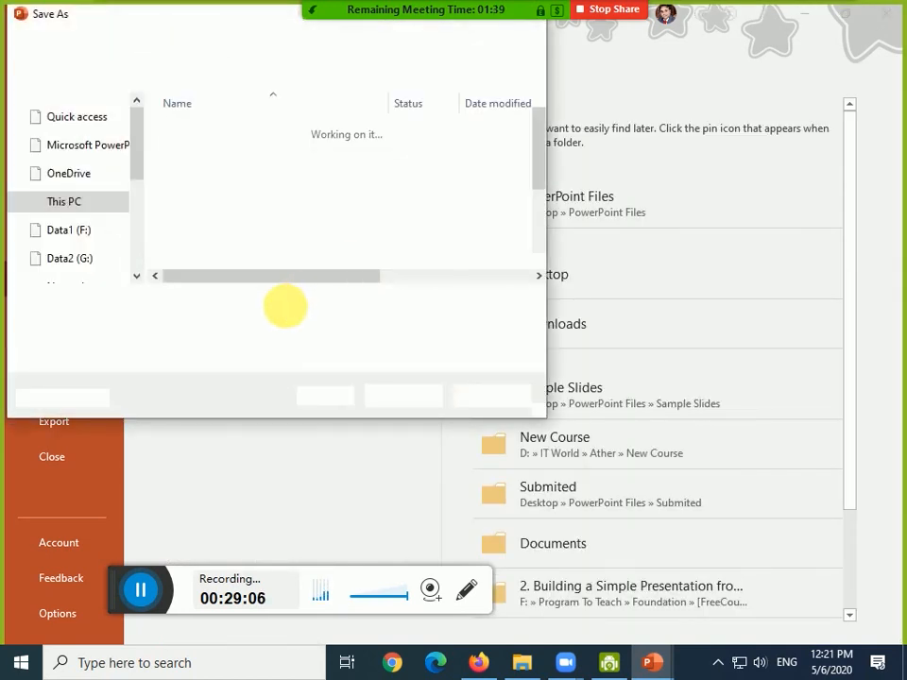
pyautogui.click(299, 325)
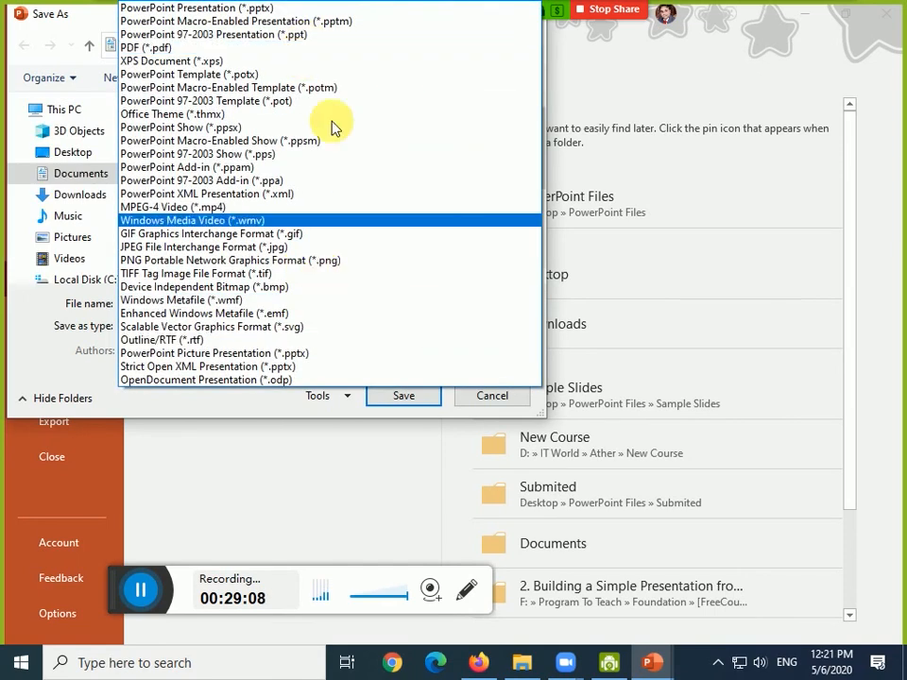
pyautogui.press('Escape')
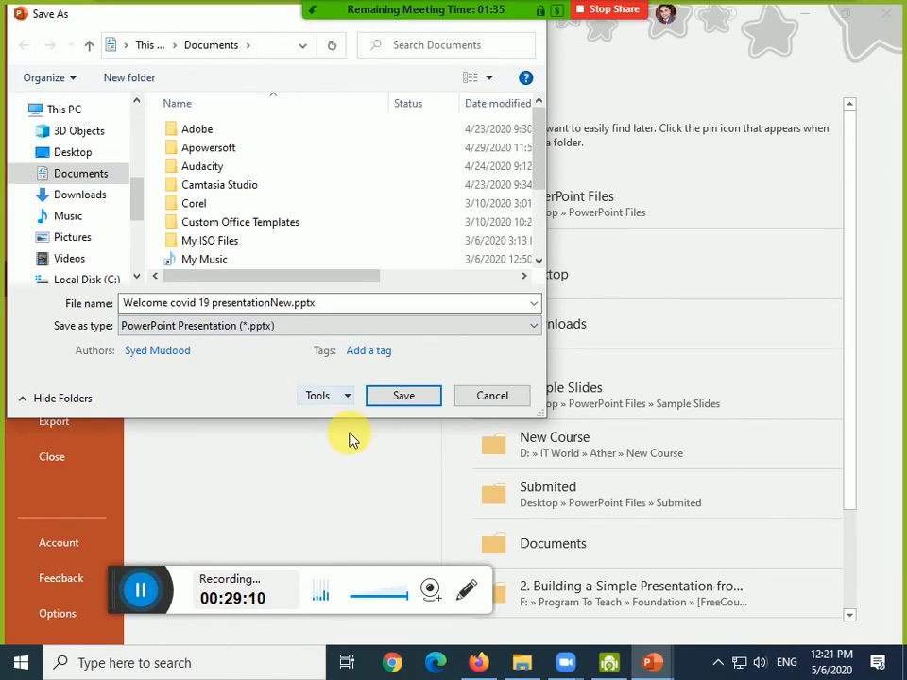
pyautogui.press('Escape')
pyautogui.press('Escape')
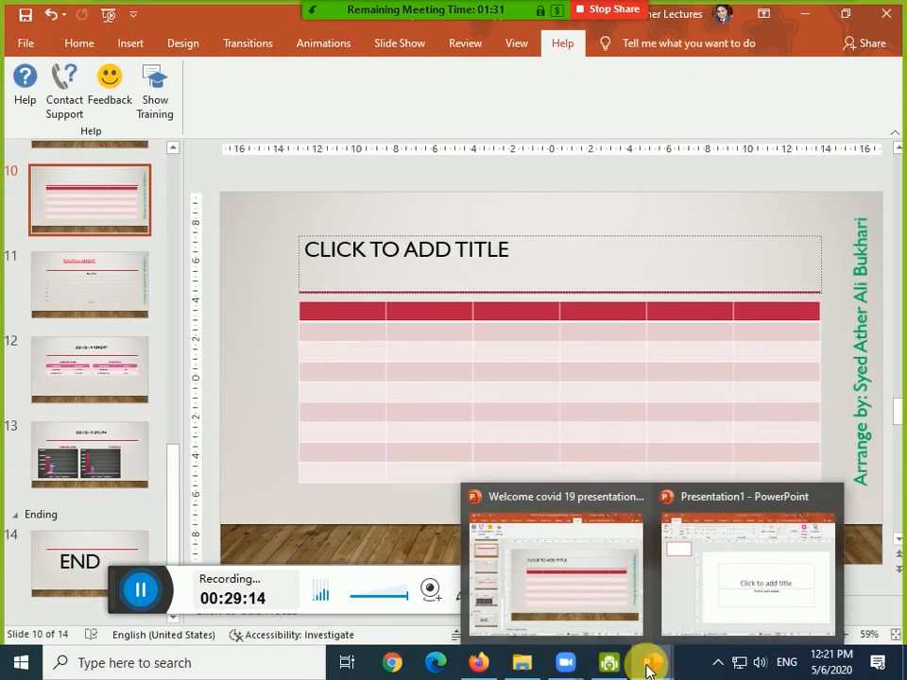
# Return to Firefox to review the article's Digital Control section, and close the article after detaching it into its own window.
pyautogui.moveTo(484, 662)
pyautogui.click(483, 600)
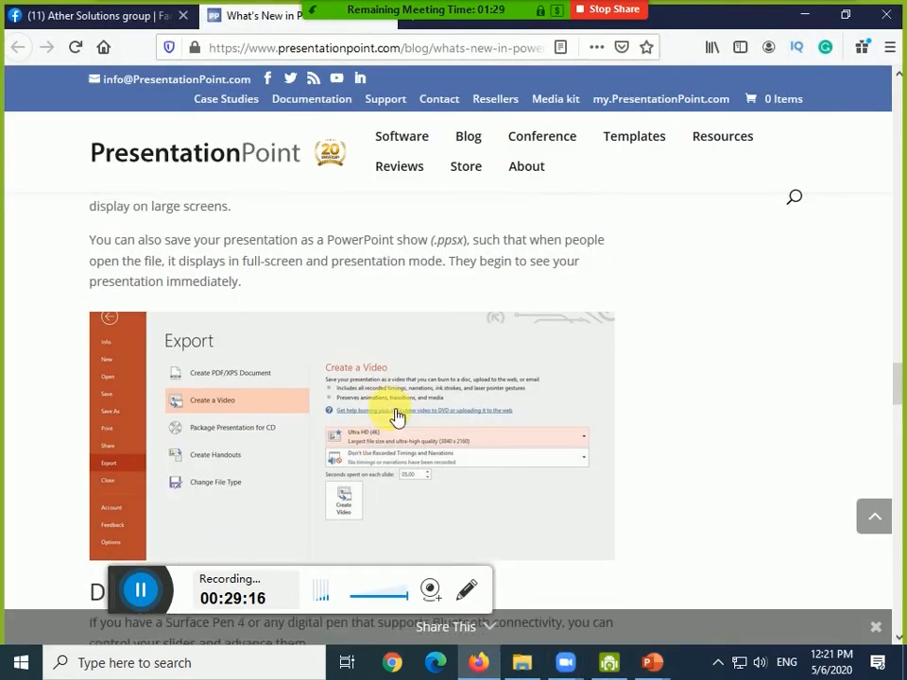
pyautogui.scroll(-8, 395, 397)
pyautogui.scroll(2, 394, 378)
pyautogui.scroll(2, 392, 378)
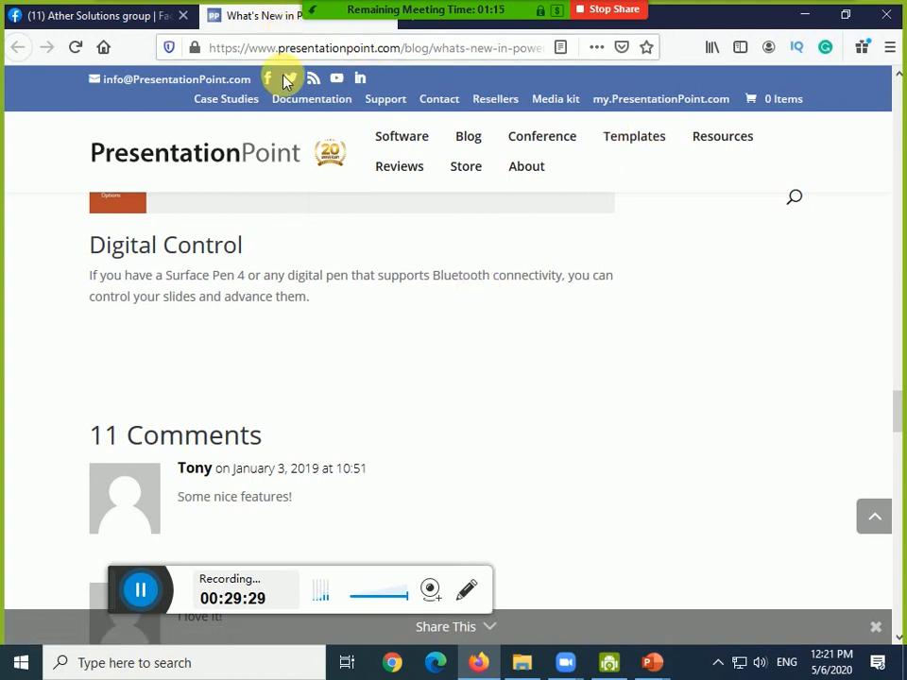
pyautogui.moveTo(284, 76); pyautogui.dragTo(282, 92)
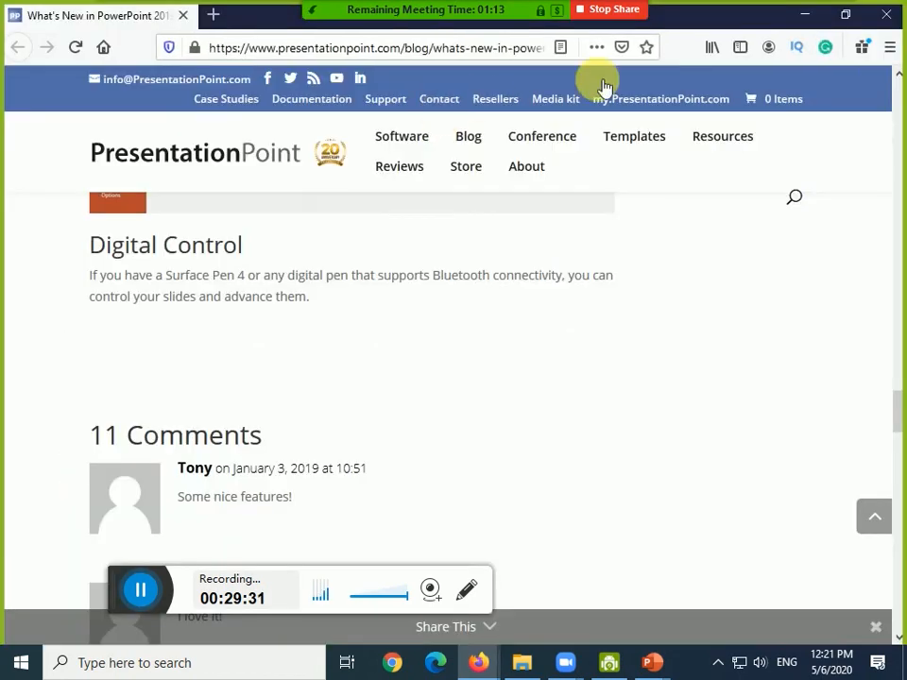
pyautogui.click(887, 14)
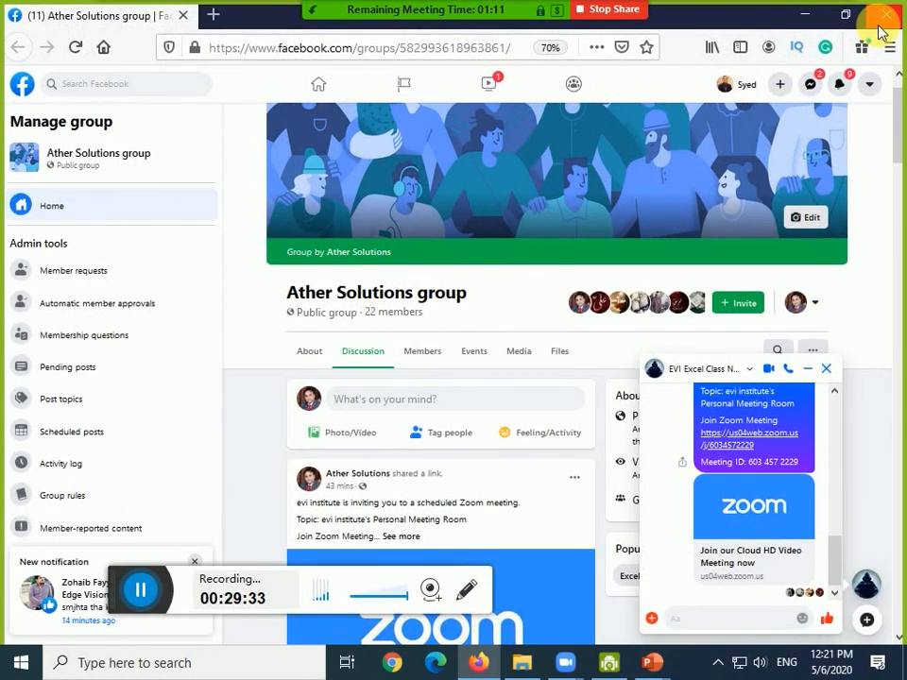